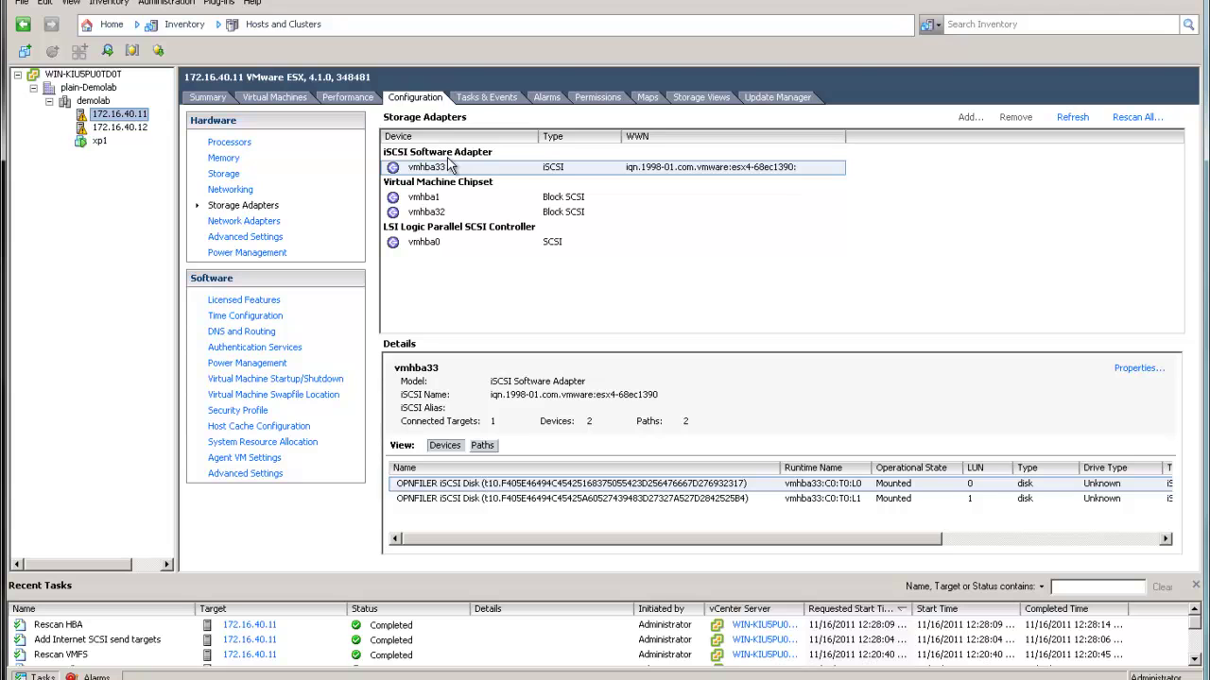
Examine the devices and paths of the iSCSI software adapter vmhba33 on host 172.16.40.11
click(421, 168)
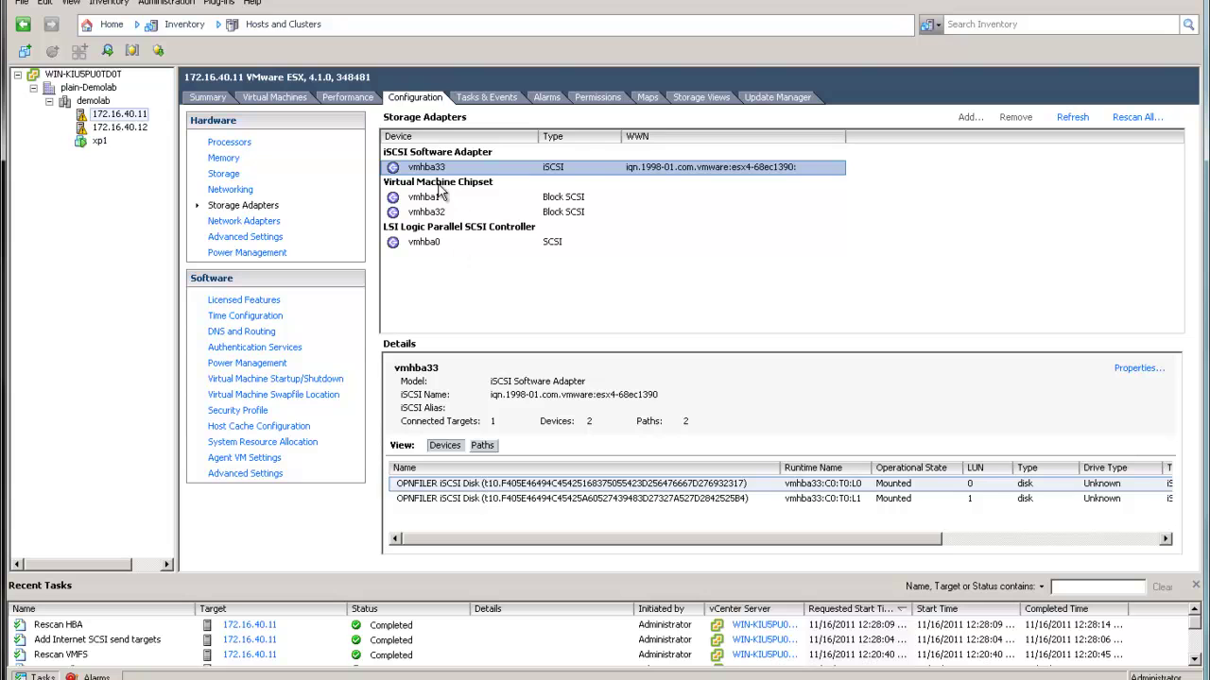
click(536, 483)
click(534, 495)
click(542, 501)
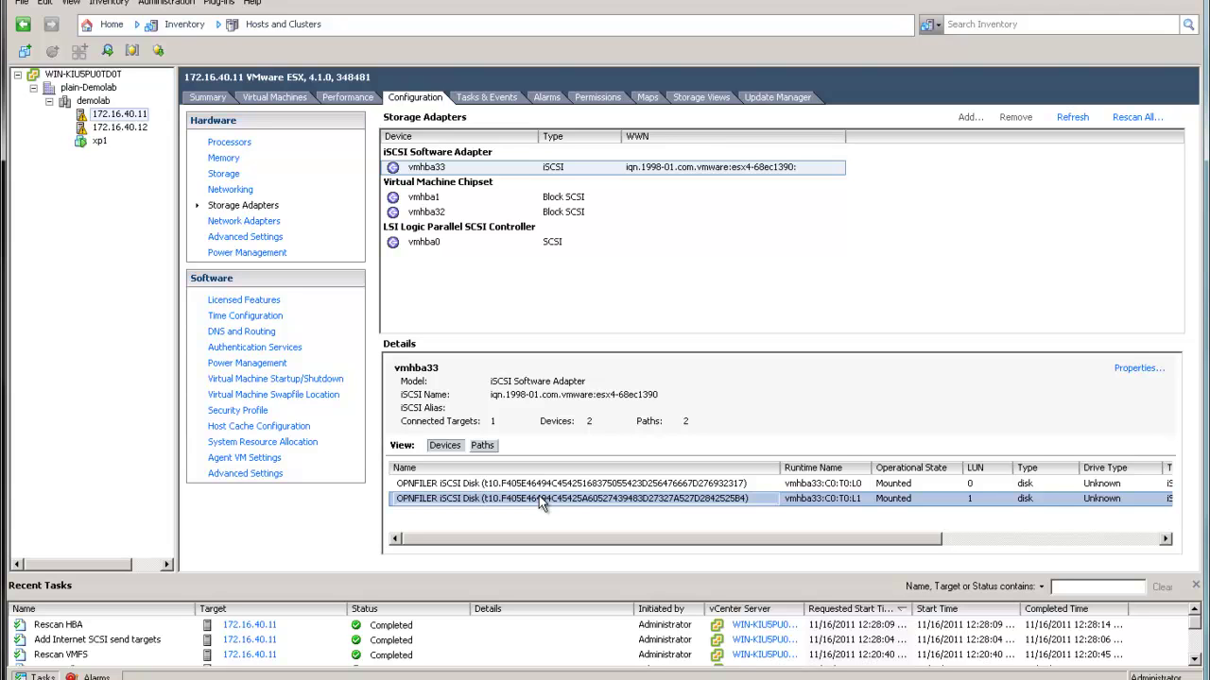
click(544, 487)
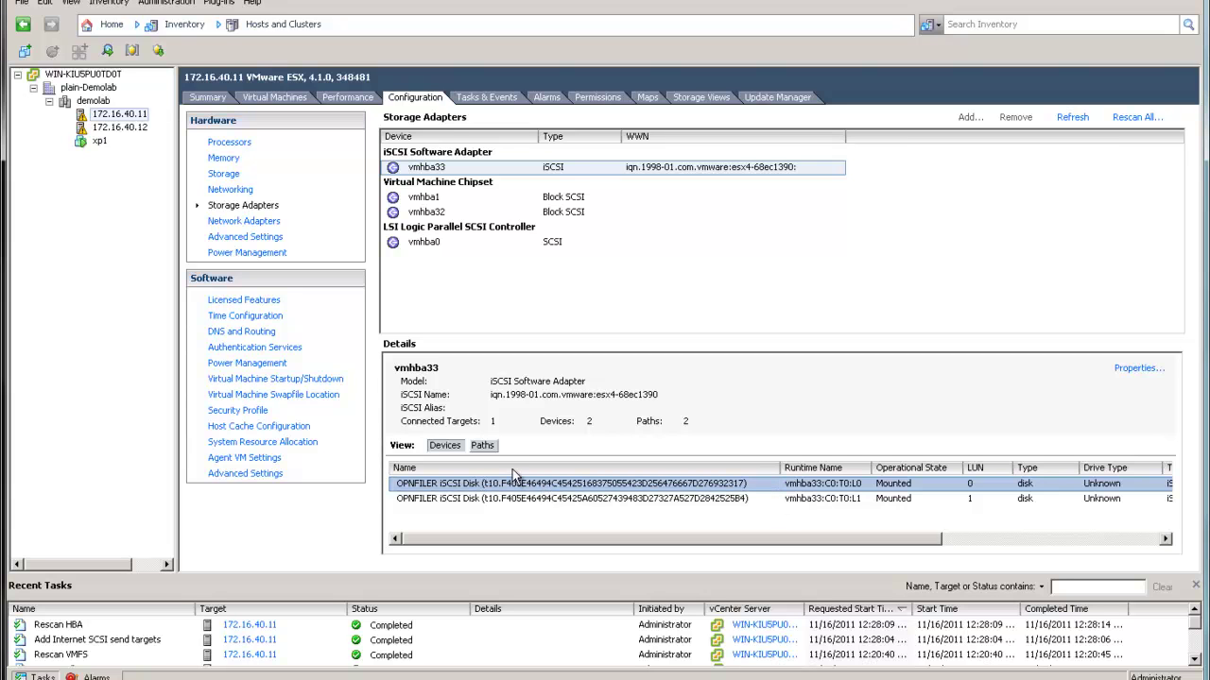
click(482, 445)
click(527, 499)
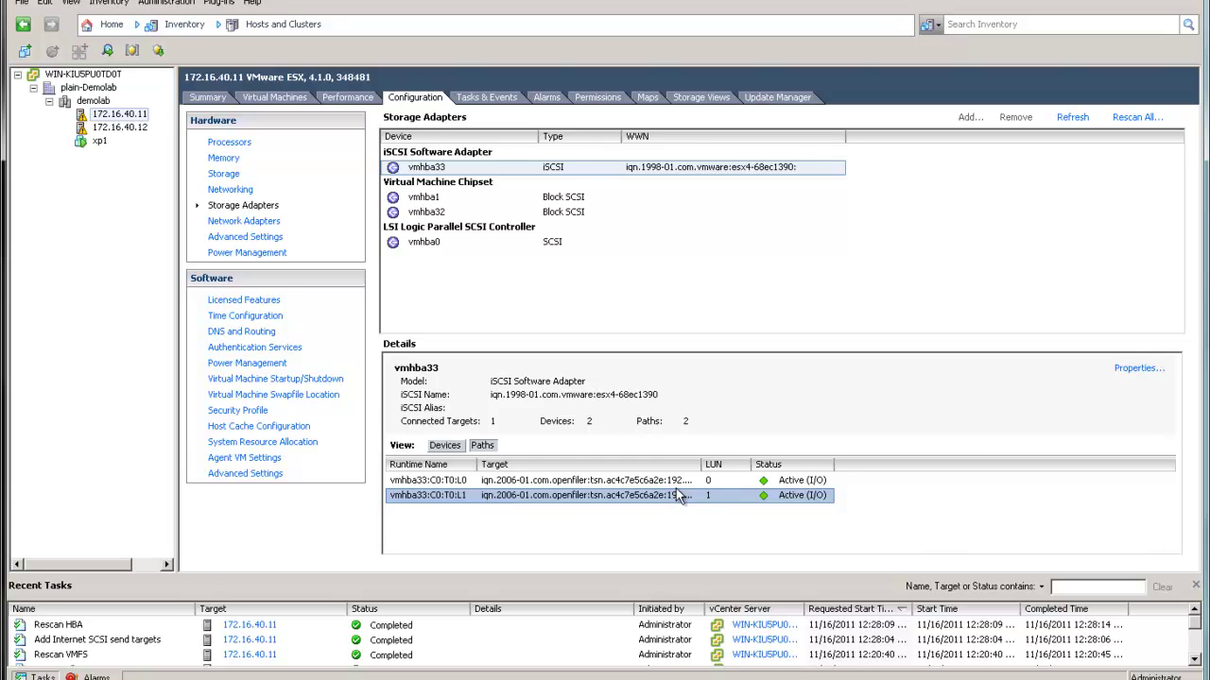
click(443, 446)
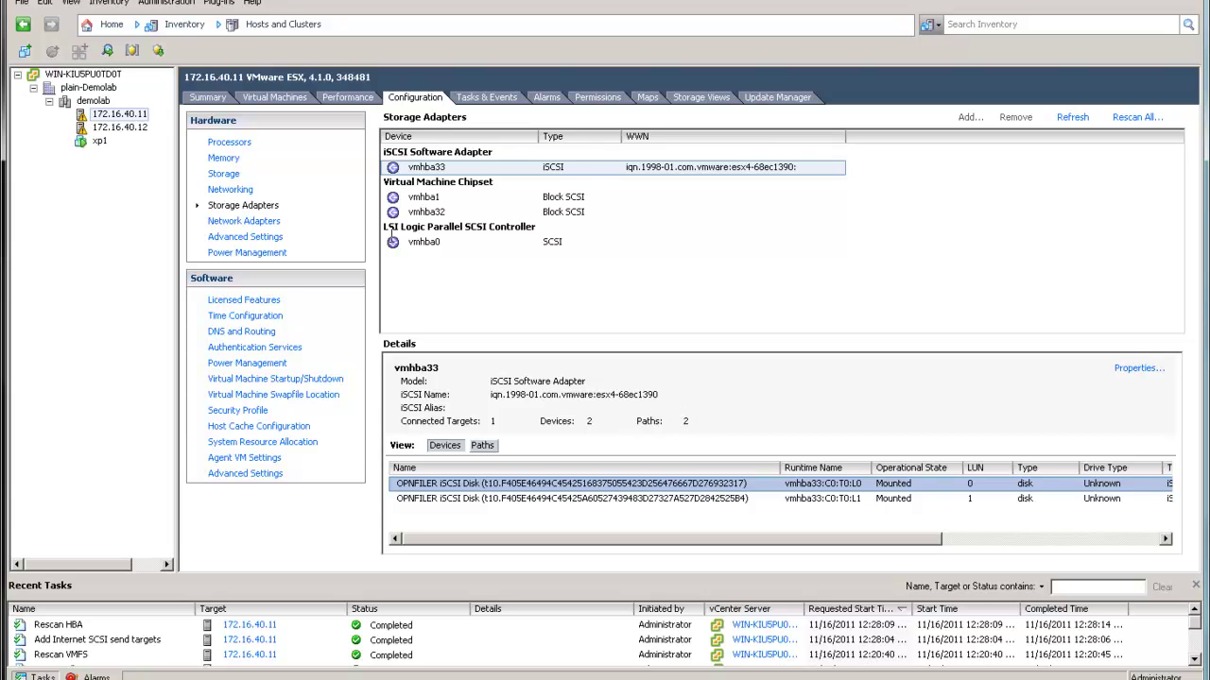
Check the NIC teaming failover order of the iSCSI1 port on vSwitch1 in the host's networking configuration
click(231, 192)
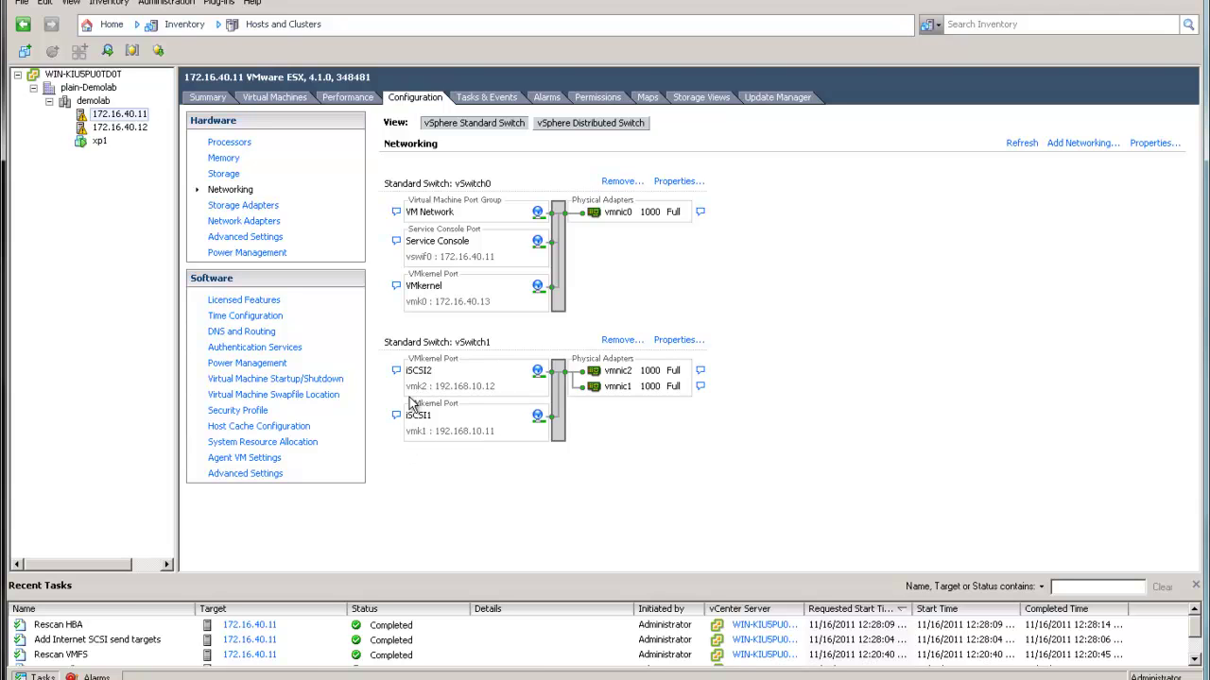
click(242, 207)
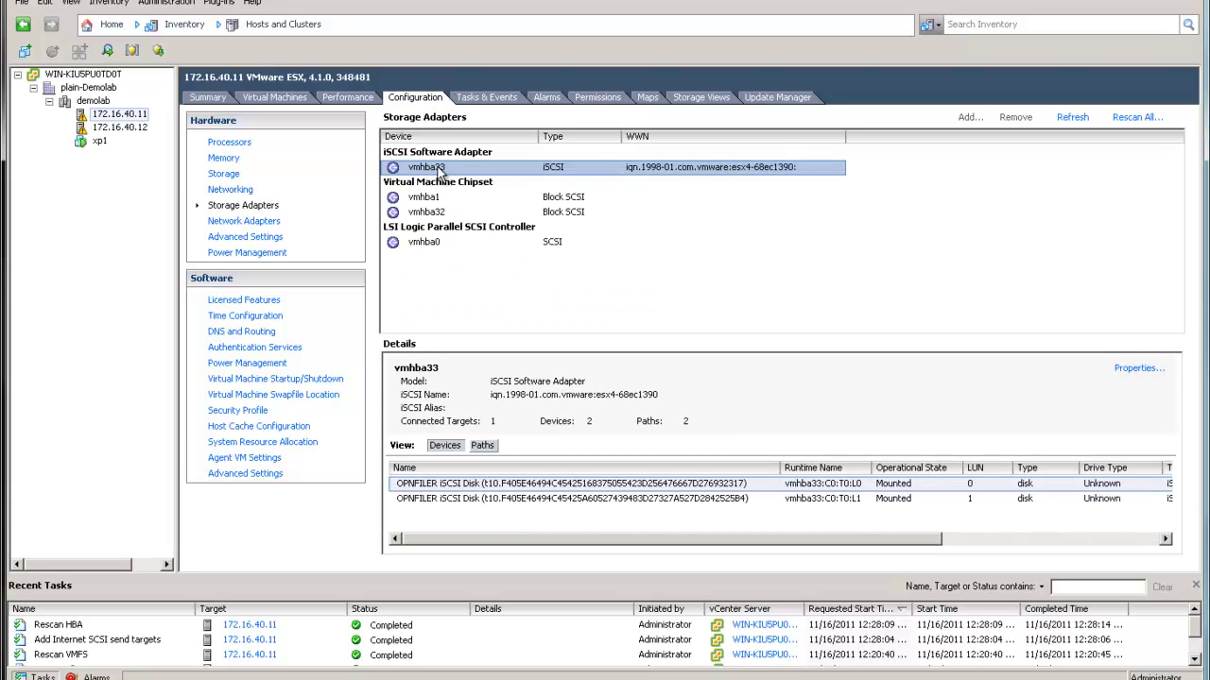
click(234, 189)
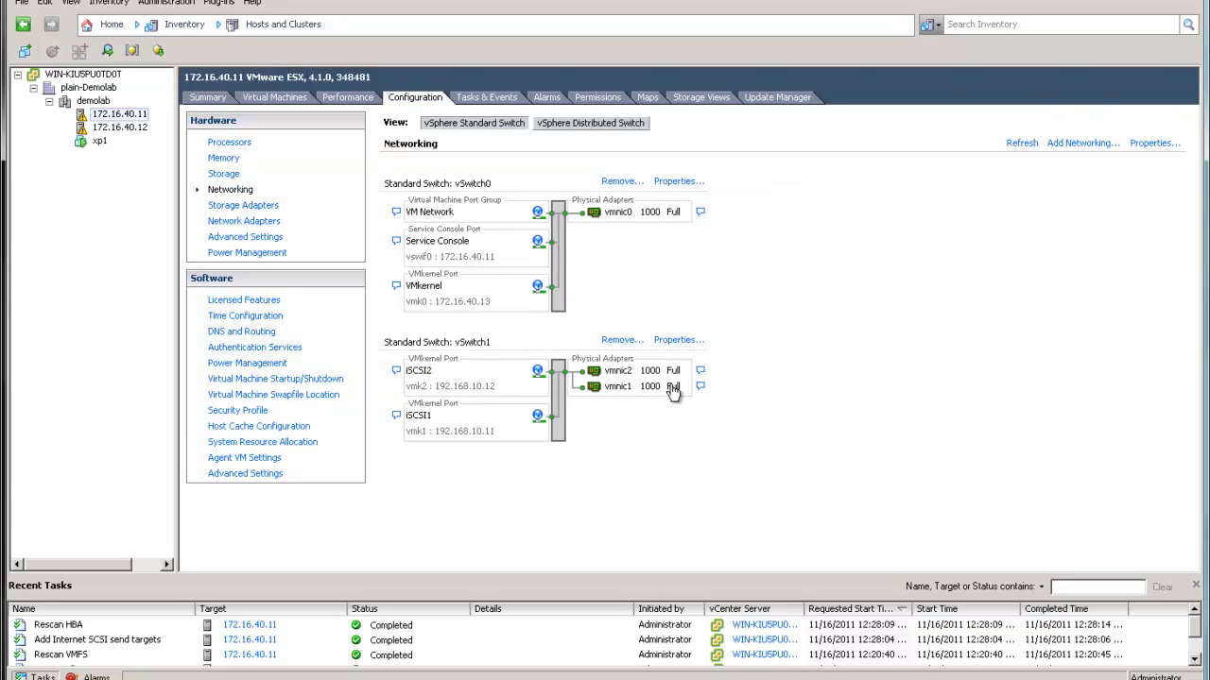
click(687, 347)
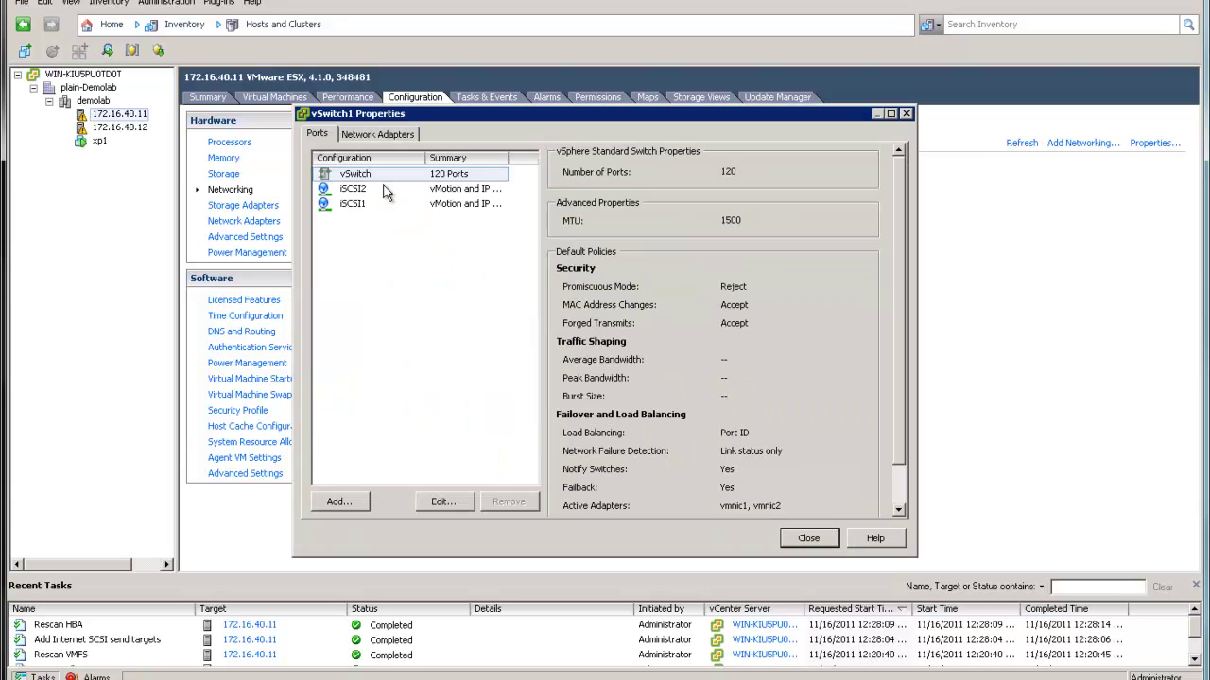
click(370, 206)
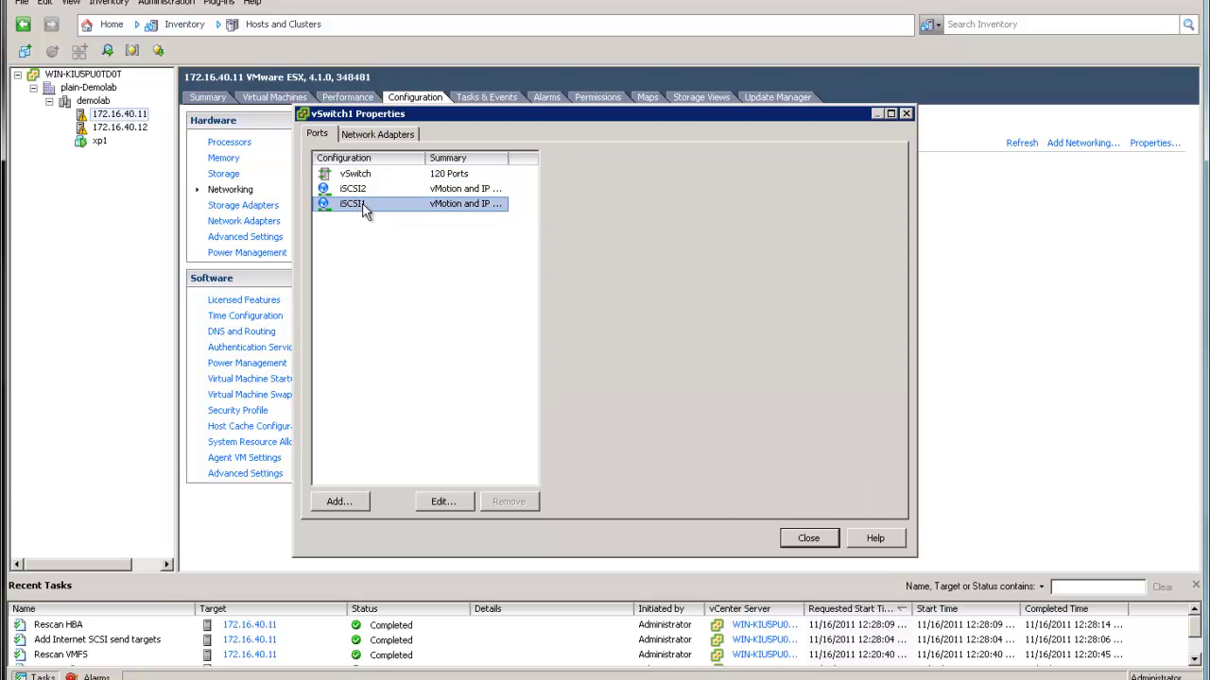
double_click(356, 208)
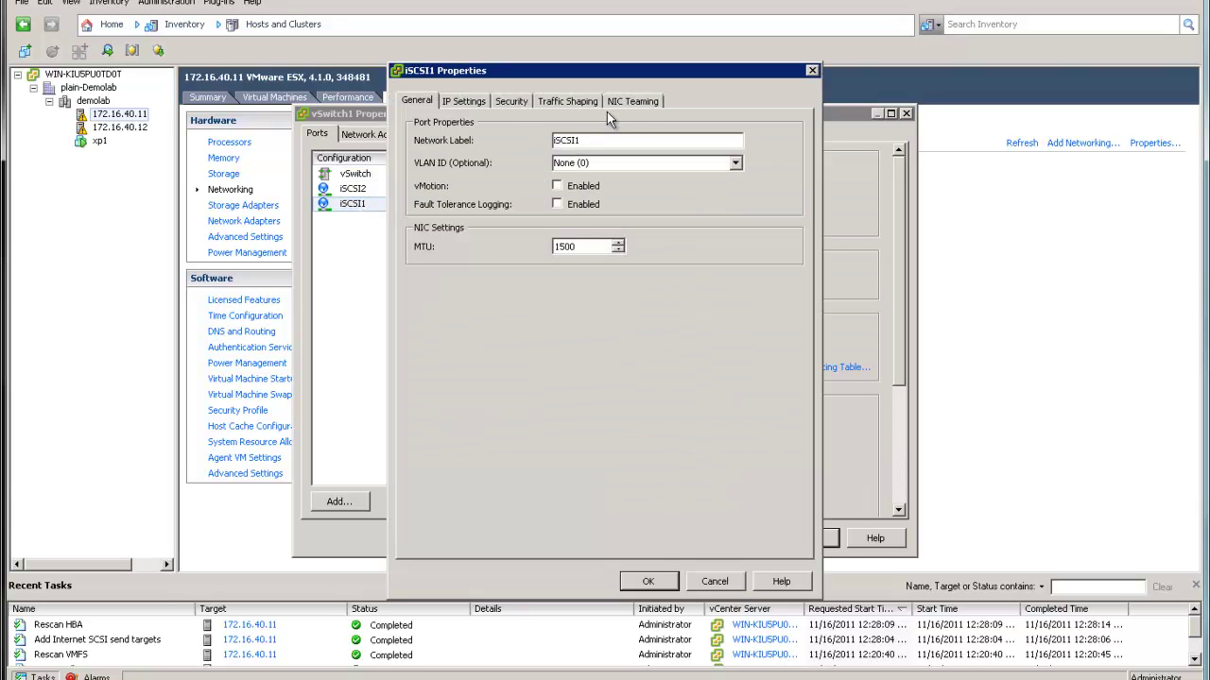
click(630, 102)
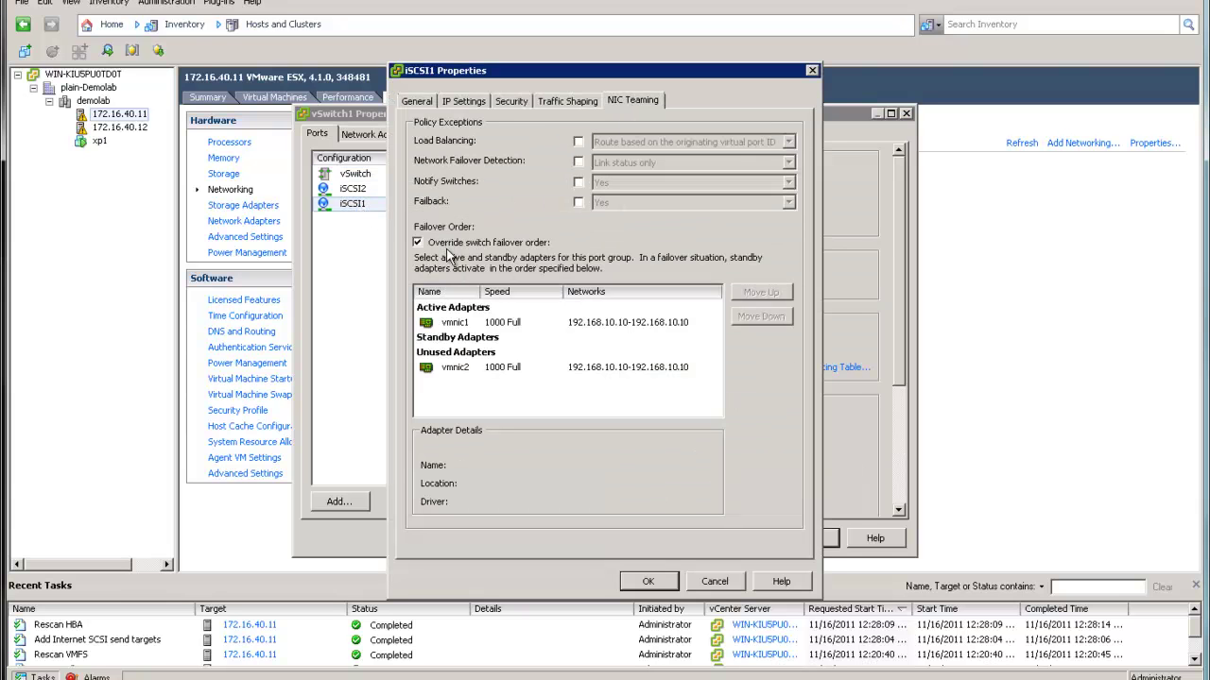
click(453, 327)
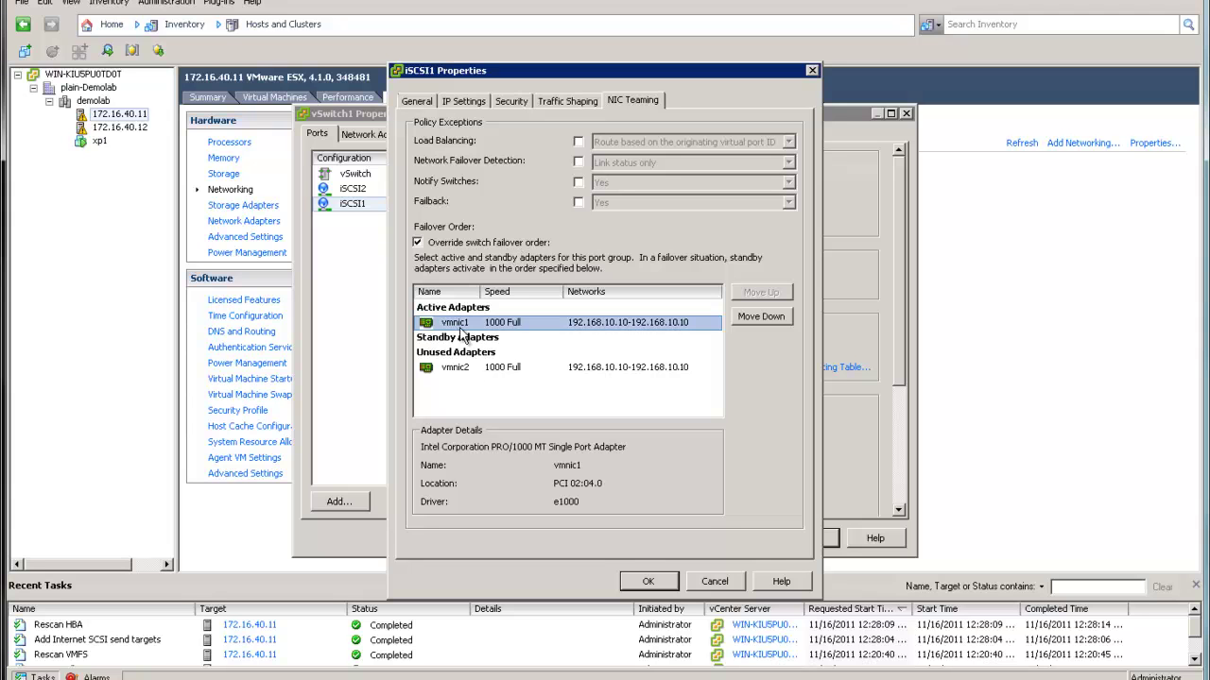
click(452, 368)
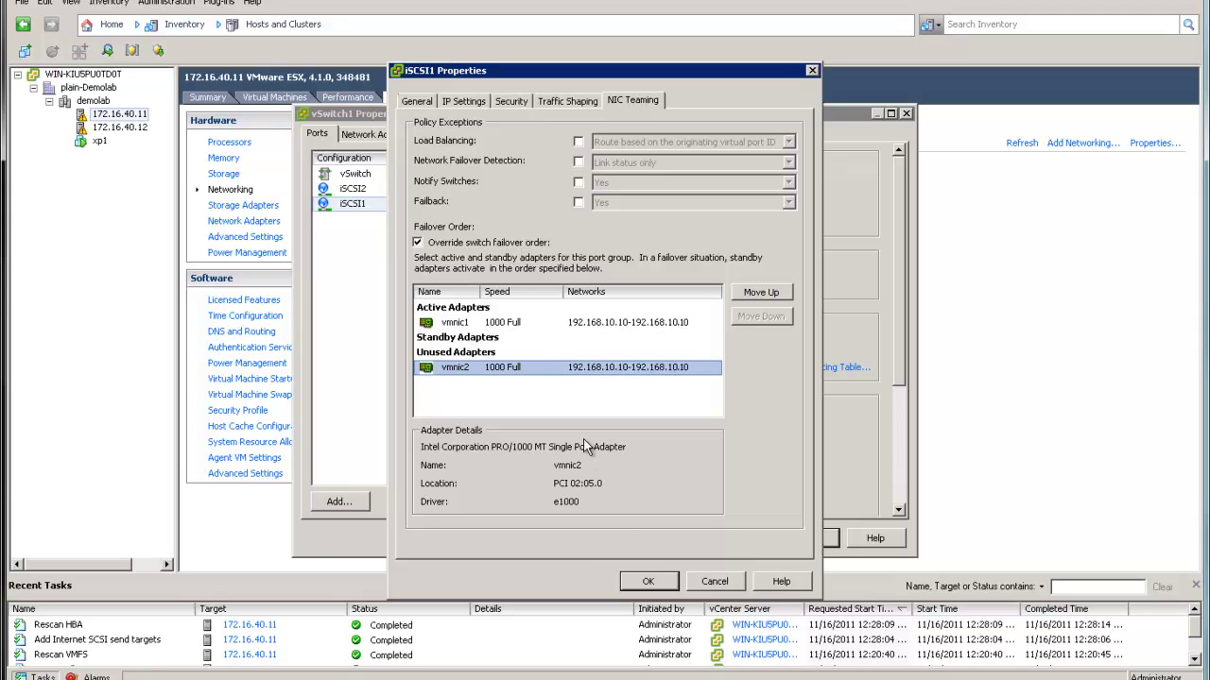
click(714, 581)
Check the NIC teaming failover order of the iSCSI2 port on vSwitch1, then return to the host's storage adapters
double_click(356, 191)
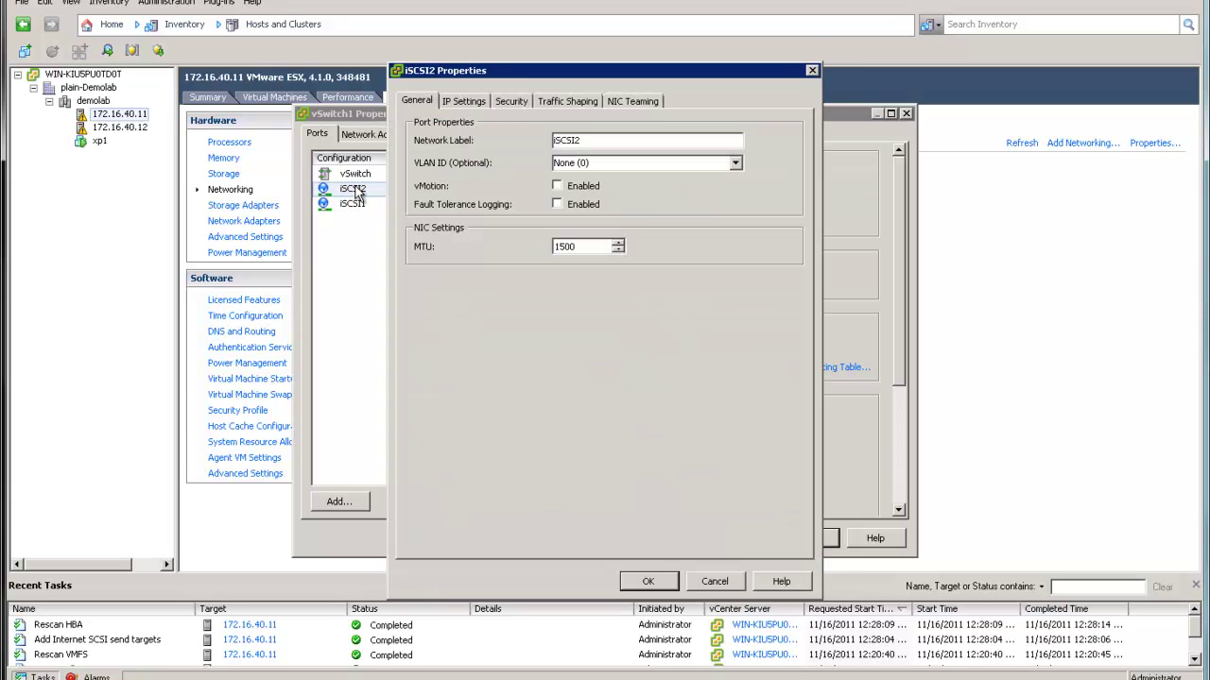
click(632, 98)
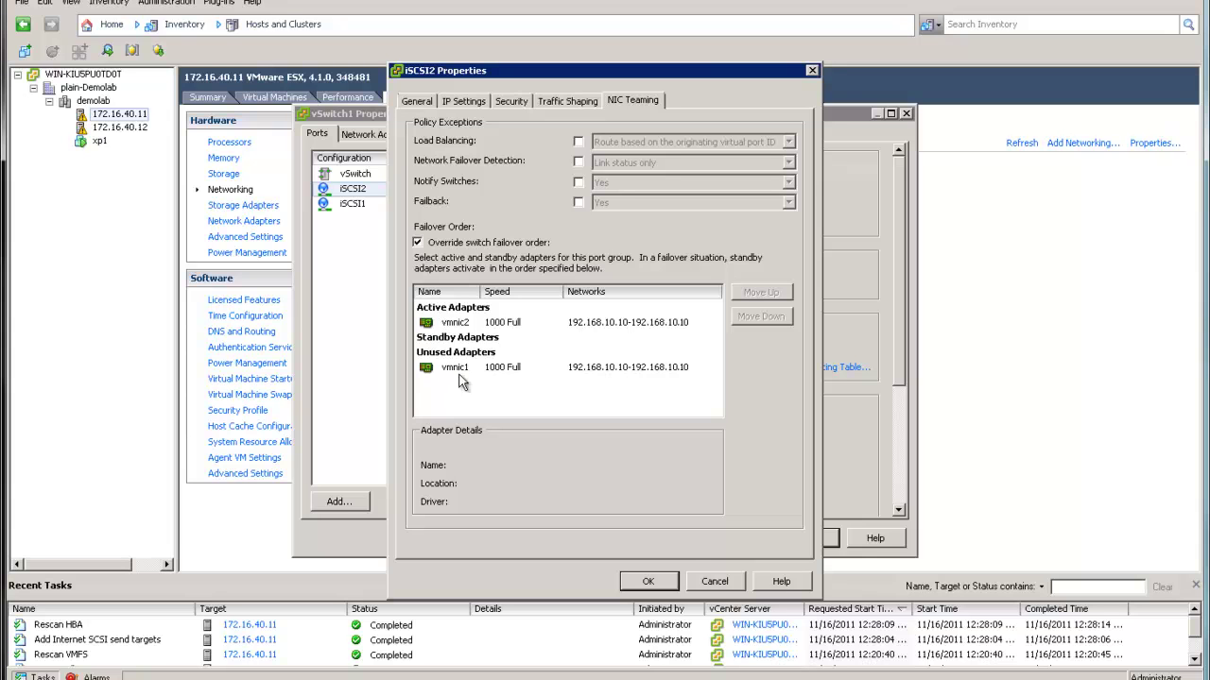
click(713, 582)
click(808, 545)
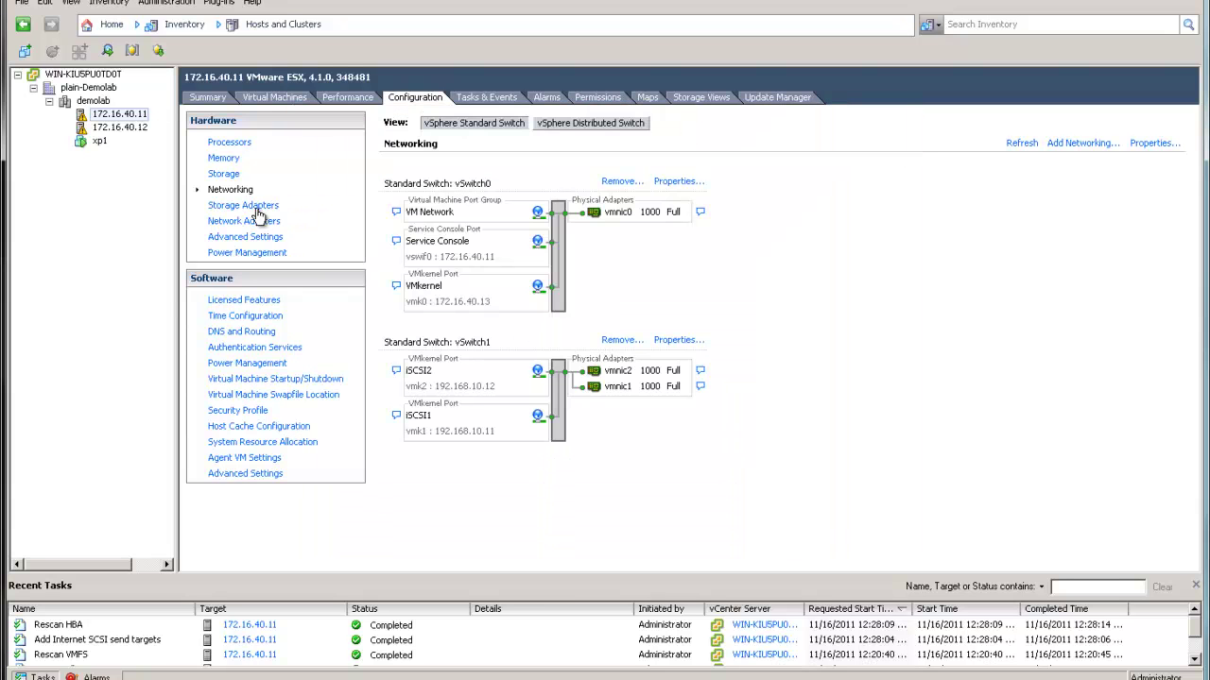
click(251, 206)
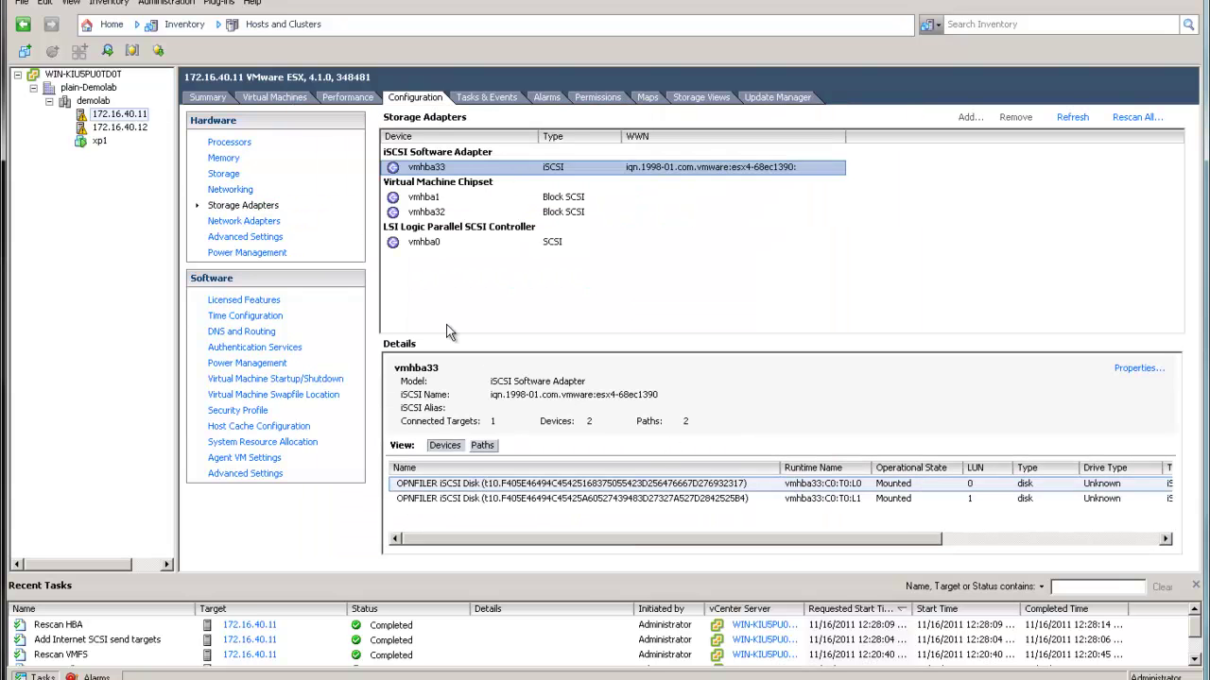
Switch to the esx4 virtual machine console and clear its terminal
click(328, 678)
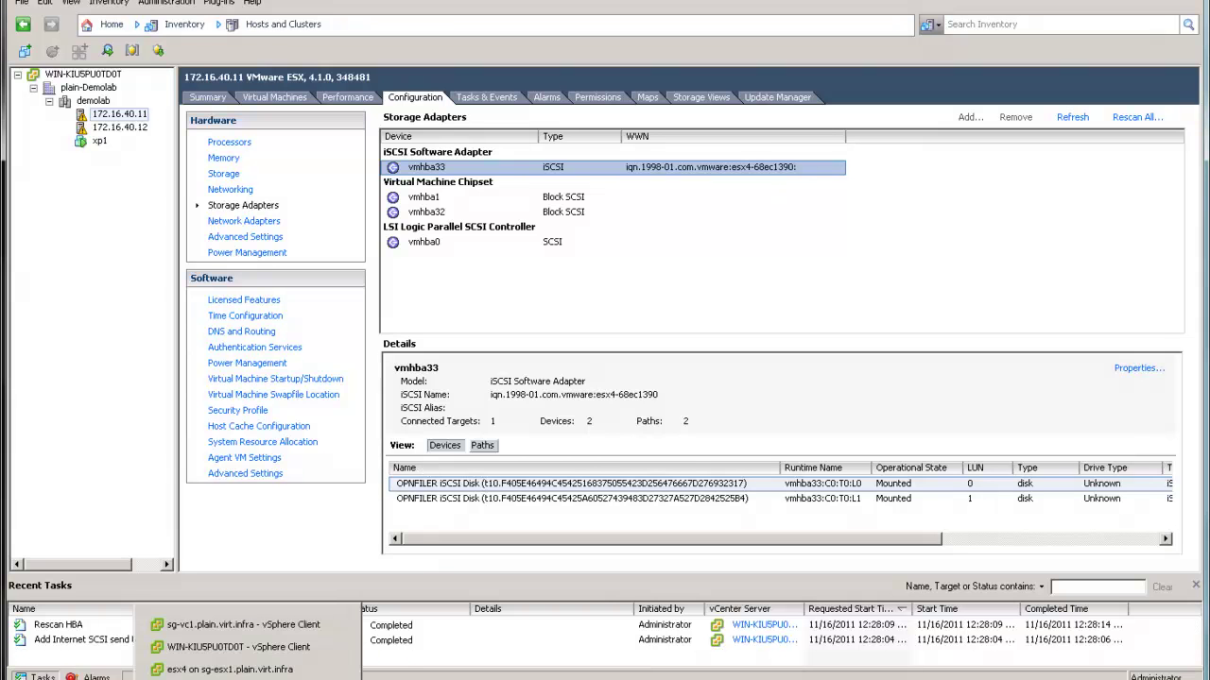
click(210, 669)
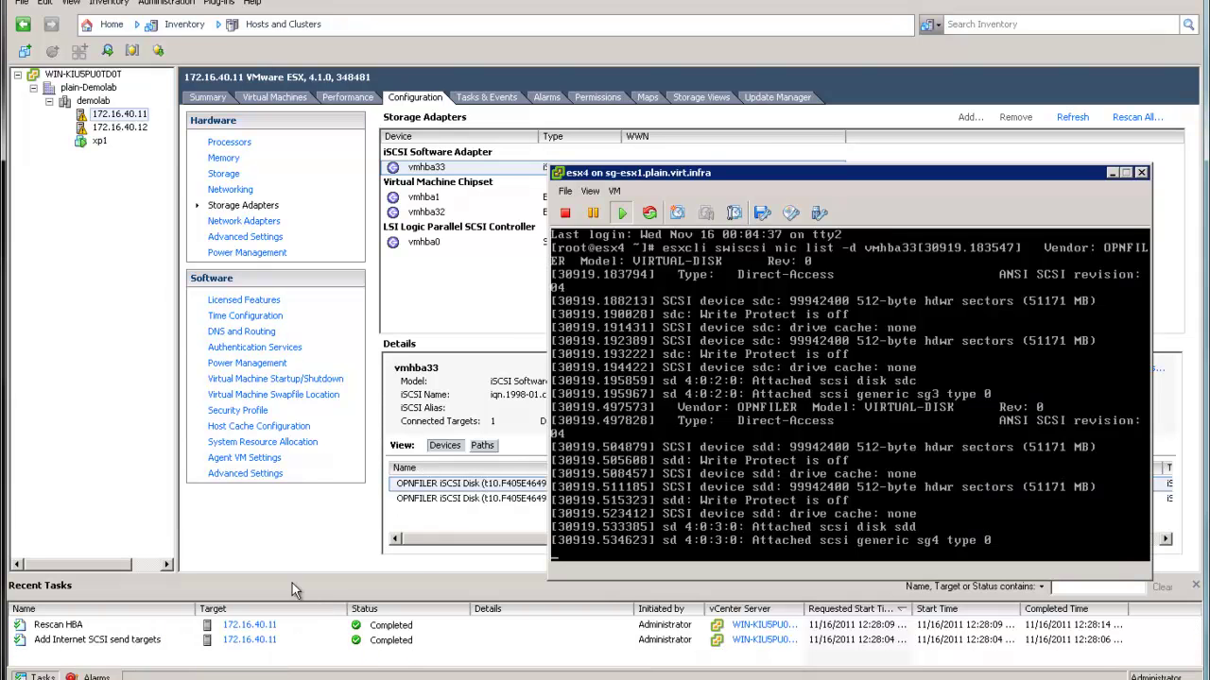
click(747, 482)
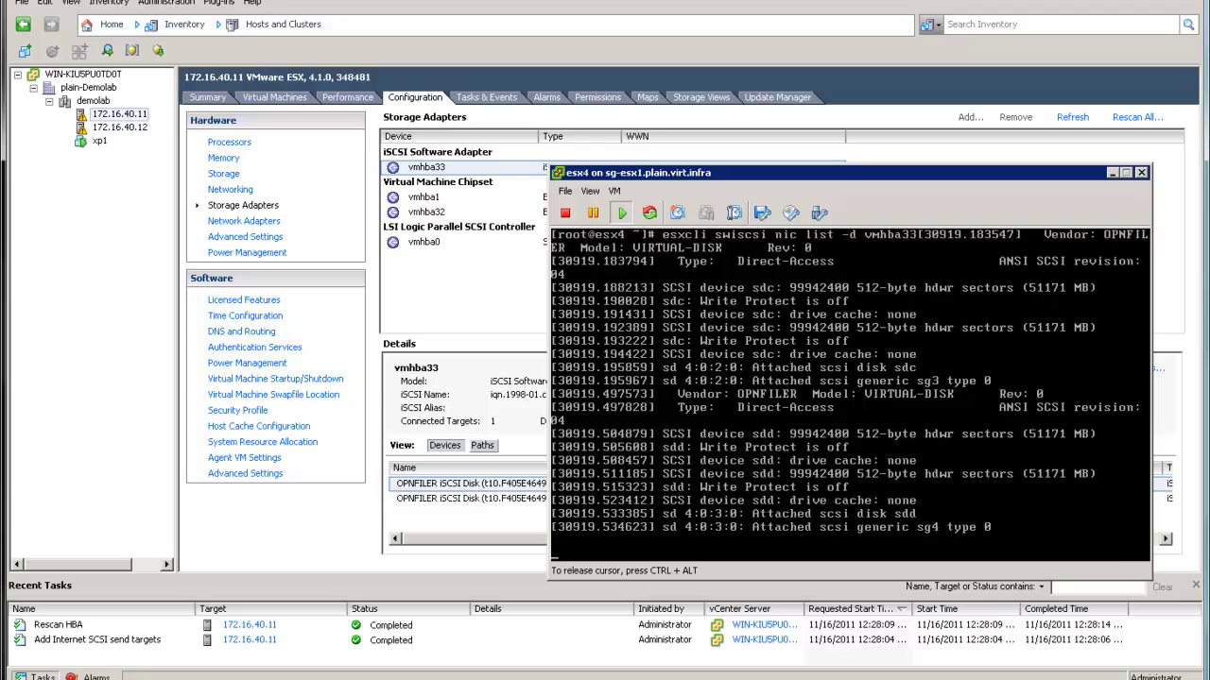
text(clear)
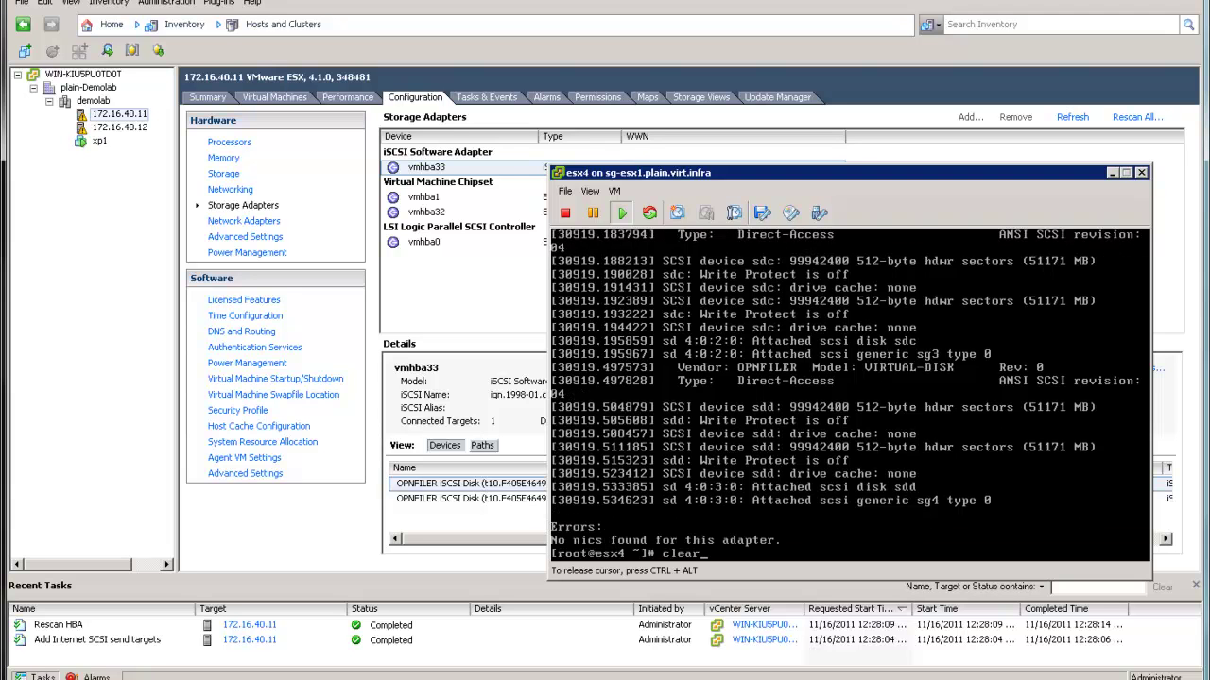
key(Return)
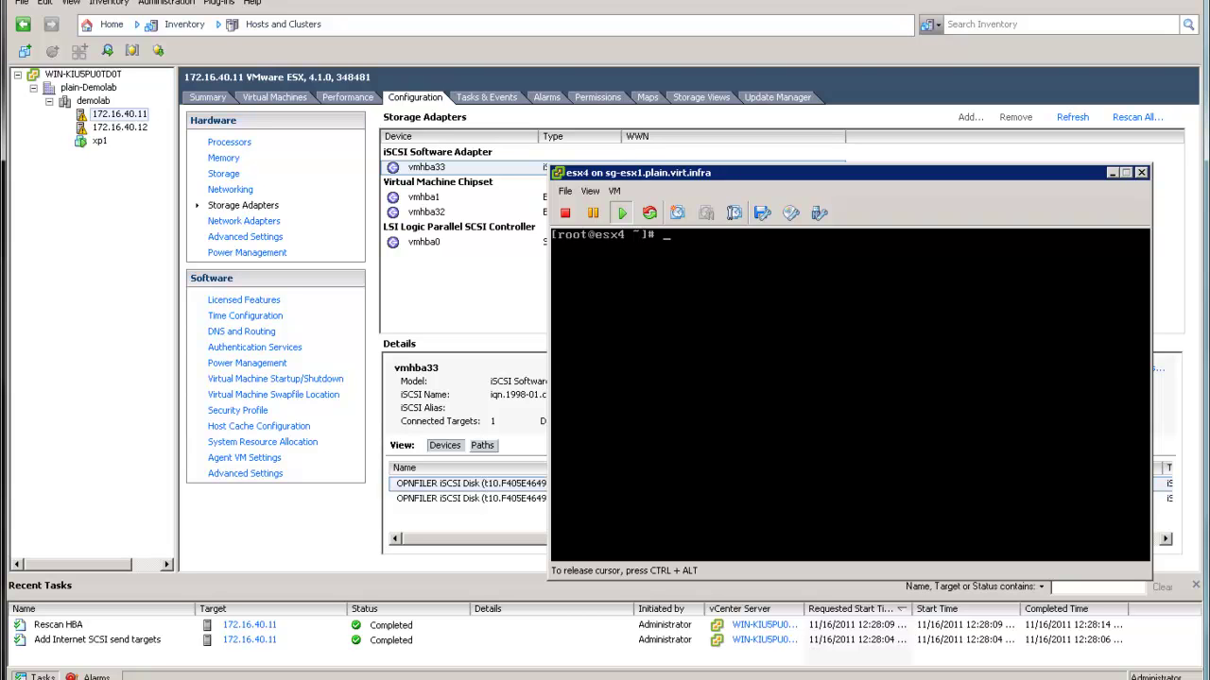
List the NICs bound to the adapter with "esxcli swiscsi nic list -d vmhba33" and the VMkernel interfaces with "esxcfg-vmknic -l"
text(esxcli swiscsi nic list )
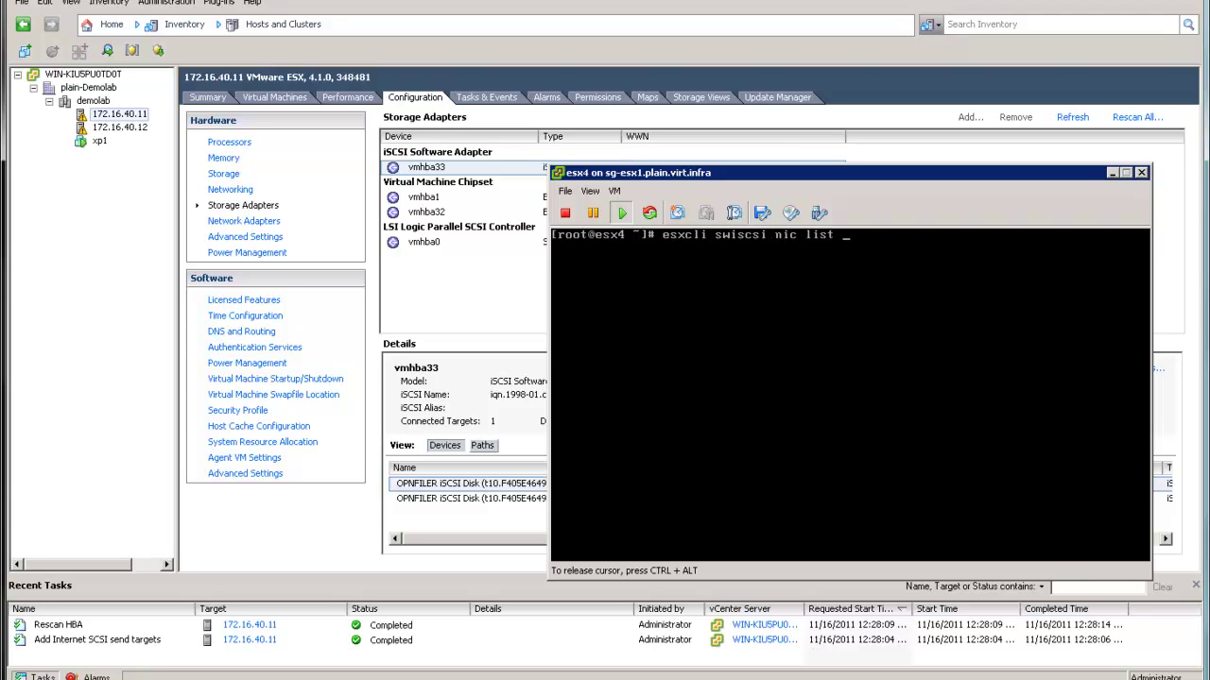
text(-ddddd)
key(BackSpace)
key(BackSpace)
key(BackSpace)
key(BackSpace)
key(BackSpace)
key(BackSpace)
key(BackSpace)
text(-d vmhba33)
key(Return)
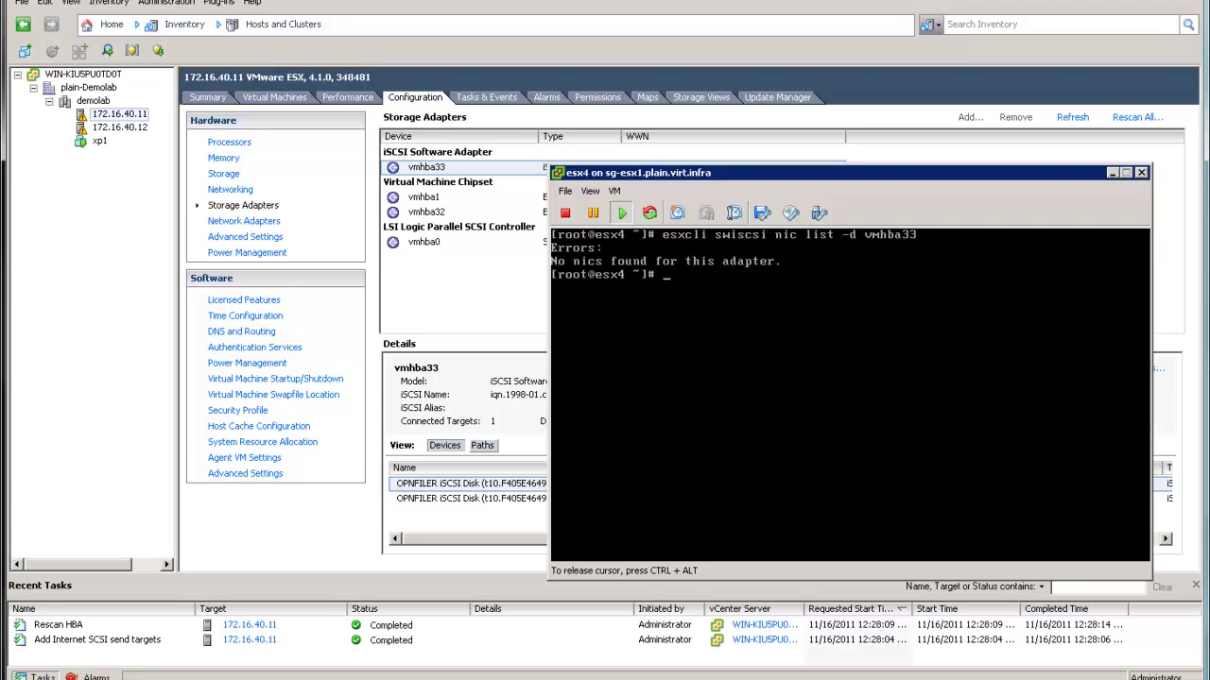
text(esxcfg-vmknic -l)
key(Return)
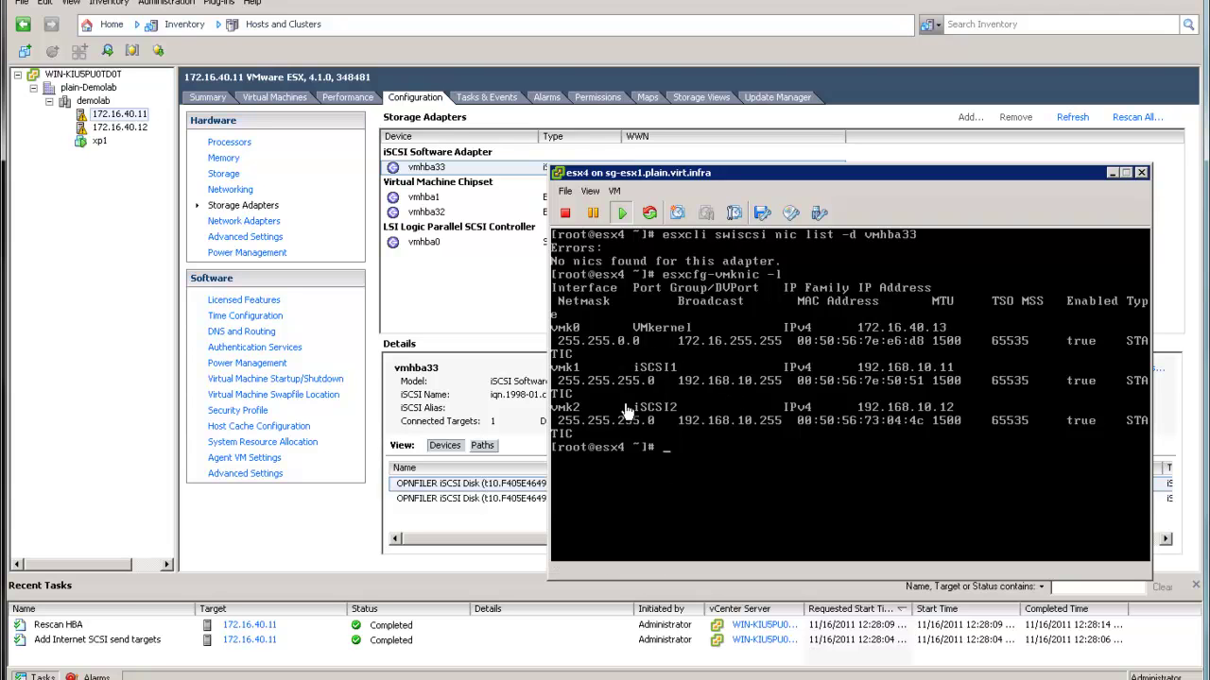
Bind the vmk1 port to the iSCSI adapter by running "esxcli swiscsi nic add -n vmk1 -d vmhba33"
click(851, 478)
text(esx)
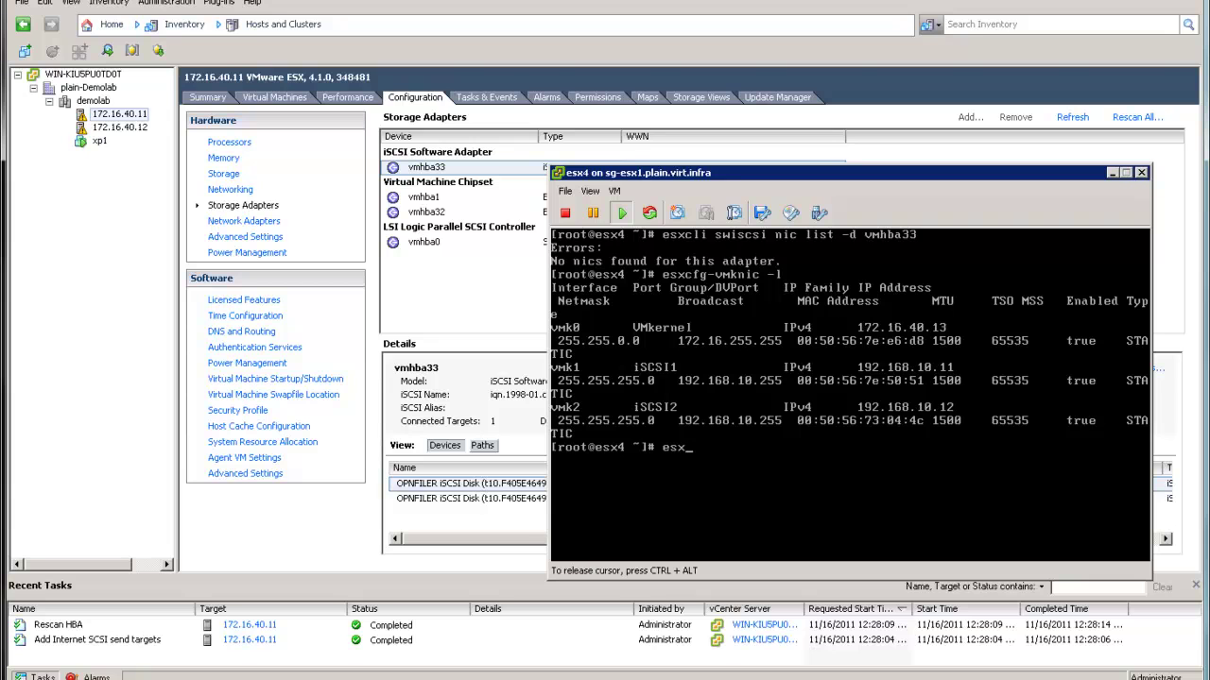
text(cli iiiiiiiiiiiii)
key(BackSpace)
key(BackSpace)
key(BackSpace)
key(BackSpace)
key(BackSpace)
key(BackSpace)
key(BackSpace)
key(BackSpace)
key(BackSpace)
key(BackSpace)
key(BackSpace)
key(BackSpace)
text(swwwwwisc)
key(BackSpace)
key(BackSpace)
key(BackSpace)
key(BackSpace)
key(BackSpace)
key(BackSpace)
key(BackSpace)
key(BackSpace)
text(add -n vmk1 -d)
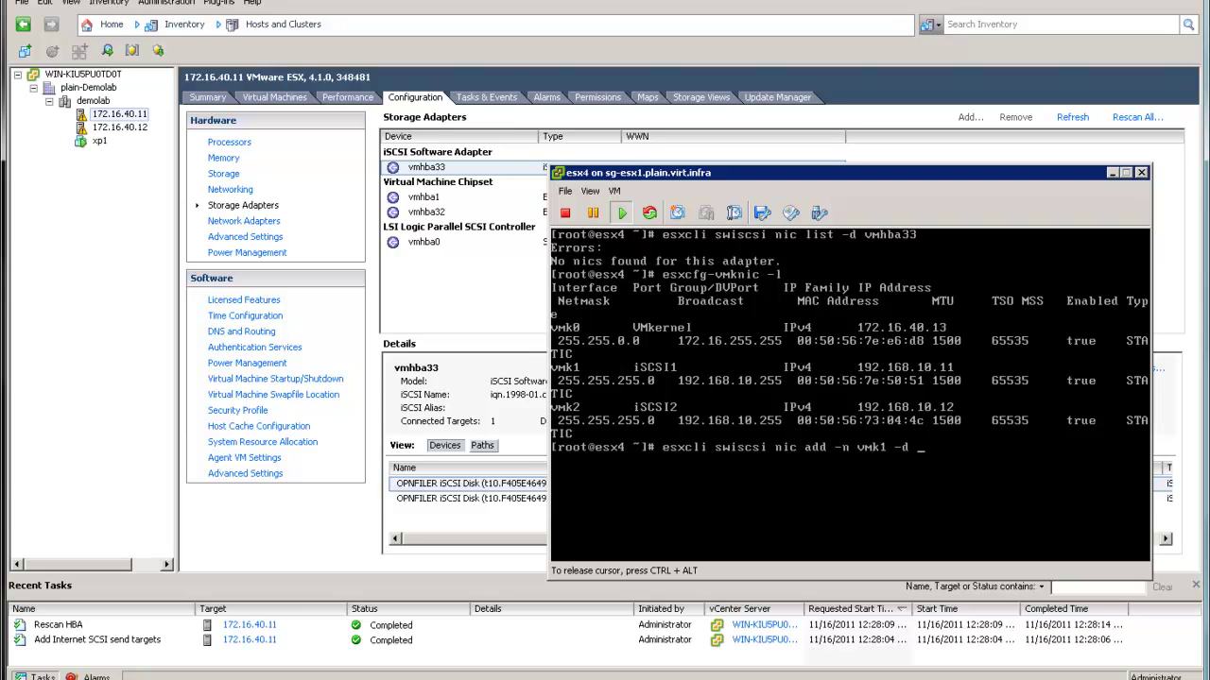
text(mmmmmmmmmhba)
key(BackSpace)
key(BackSpace)
key(BackSpace)
key(BackSpace)
key(BackSpace)
key(BackSpace)
key(BackSpace)
key(Return)
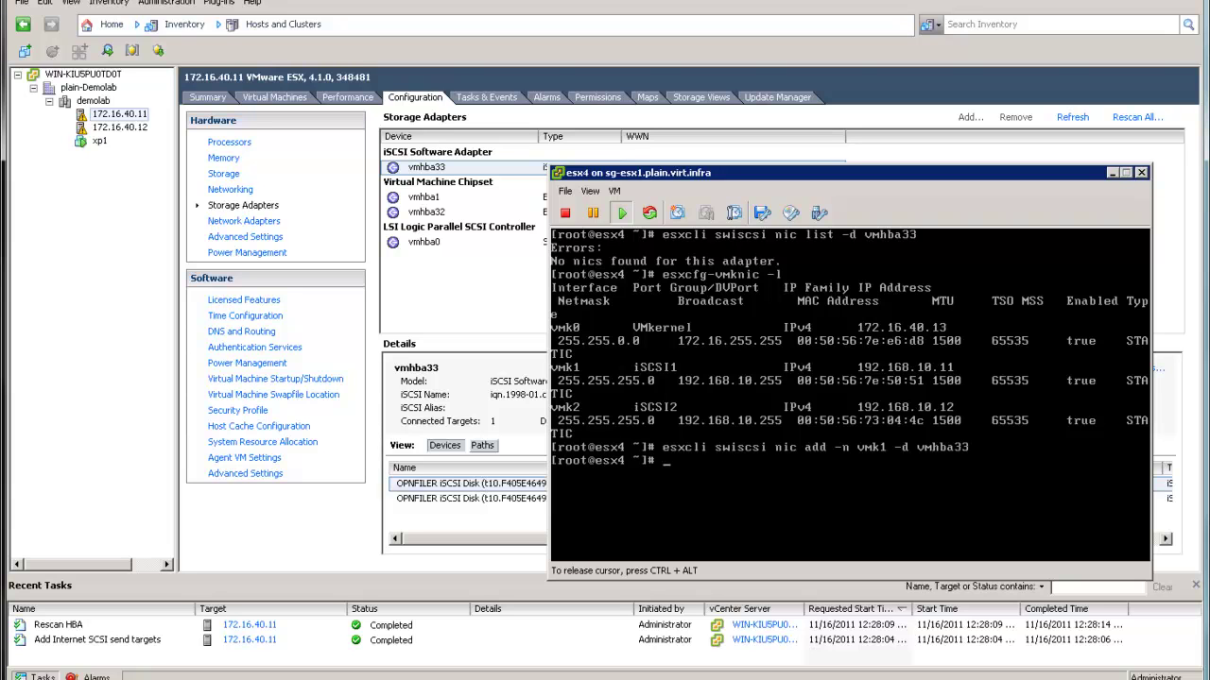
Bind the vmk2 port to the iSCSI adapter by running "esxcli swiscsi nic add -n vmk2 -d vmhba33"
key(Up)
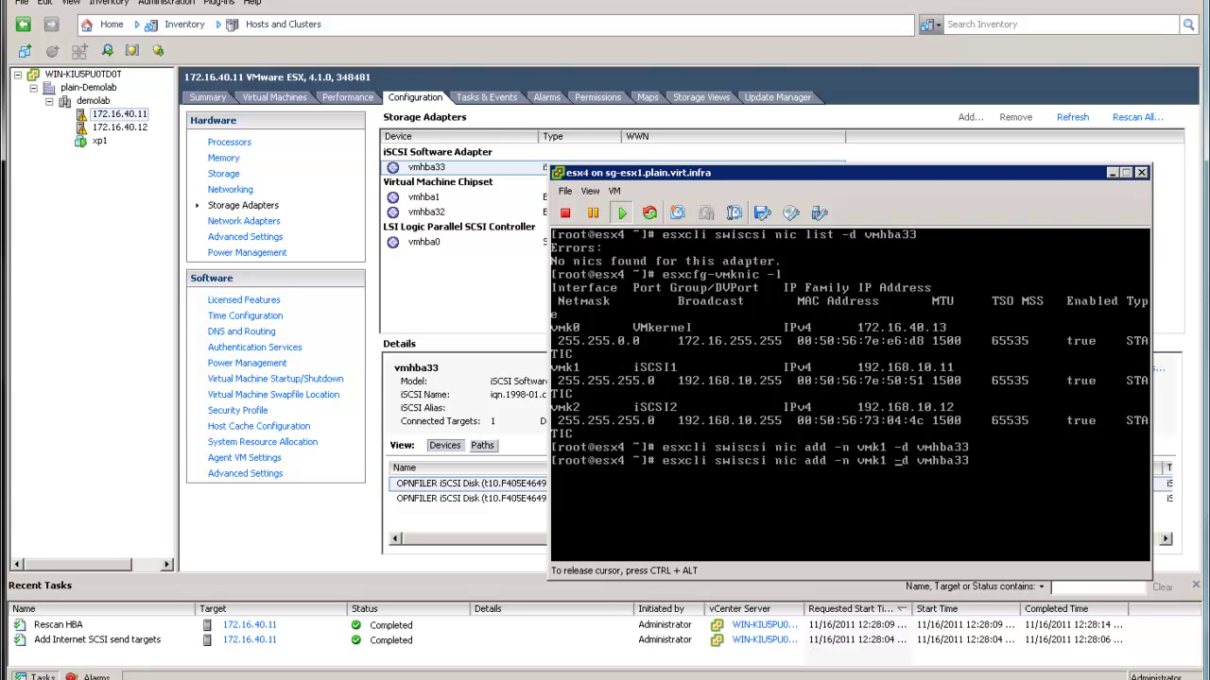
key(BackSpace)
text(2)
key(Return)
Review the bound NICs page by page with "esxcli swiscsi nic list -d vmhba33 |more", then switch back to the vSphere Client
key(Up)
key(Up)
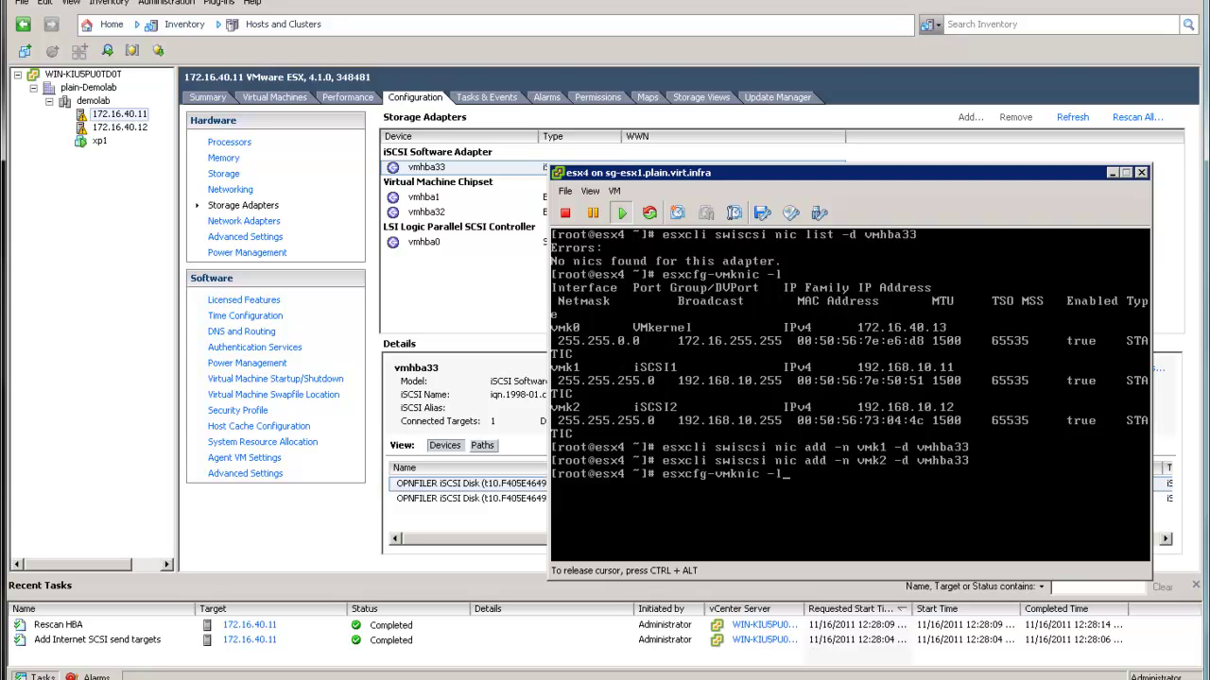
key(Up)
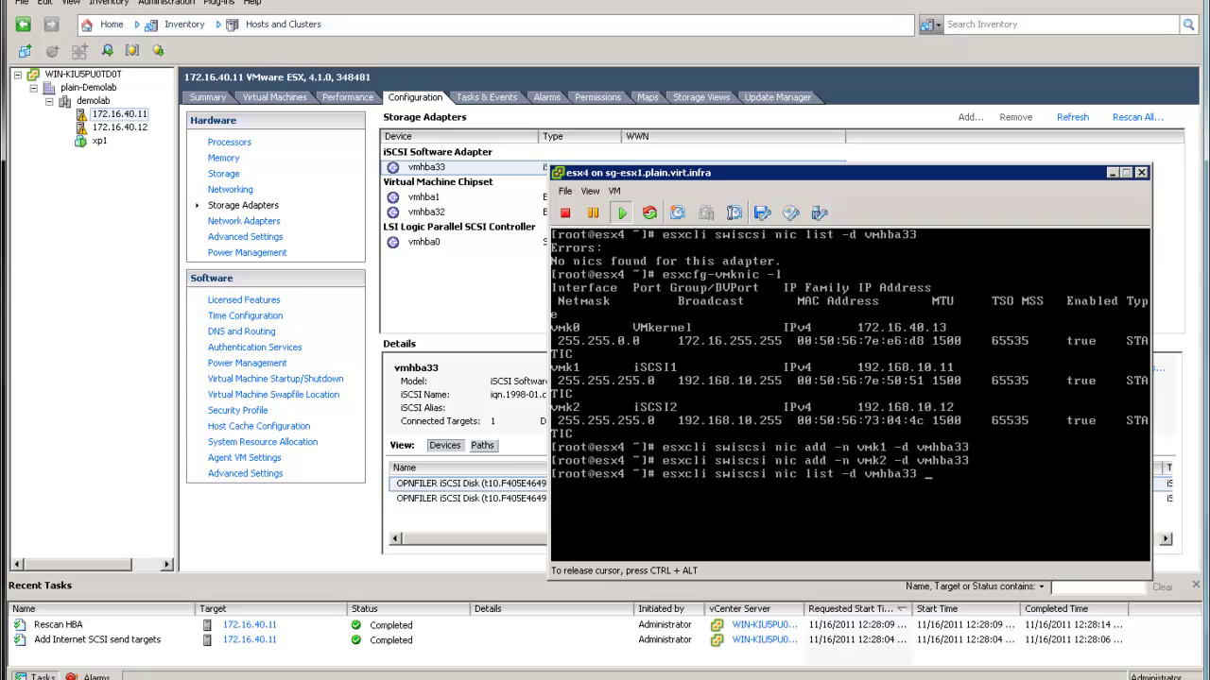
text(|more)
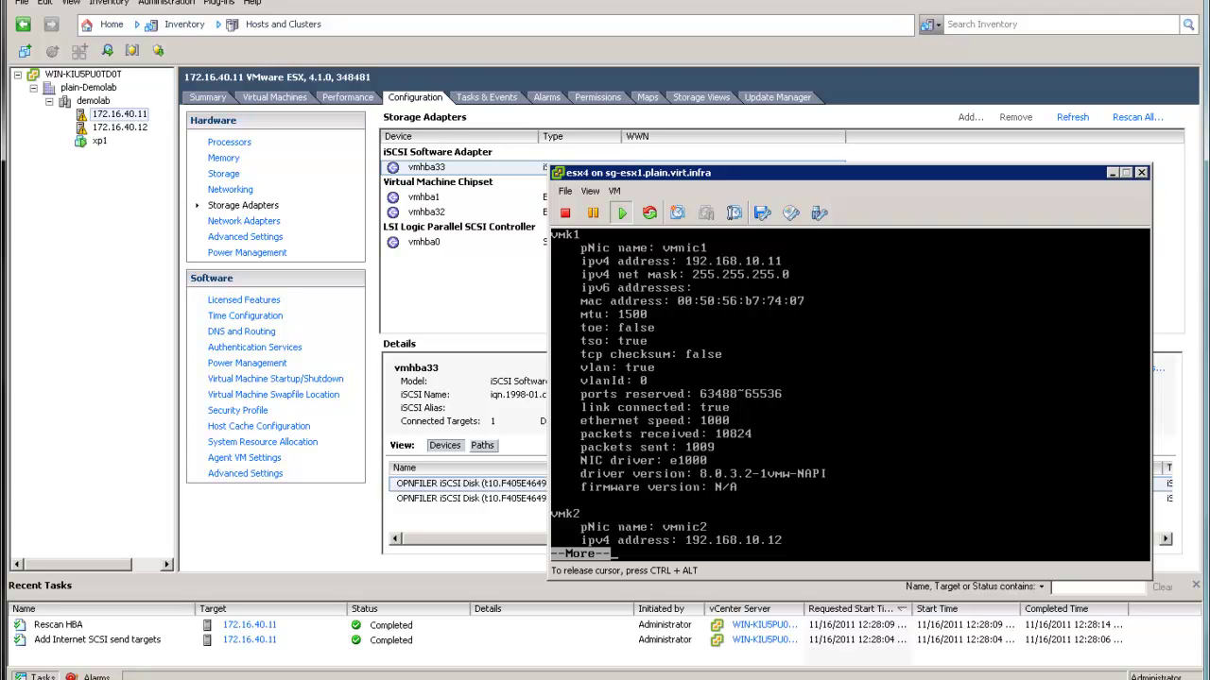
key(space)
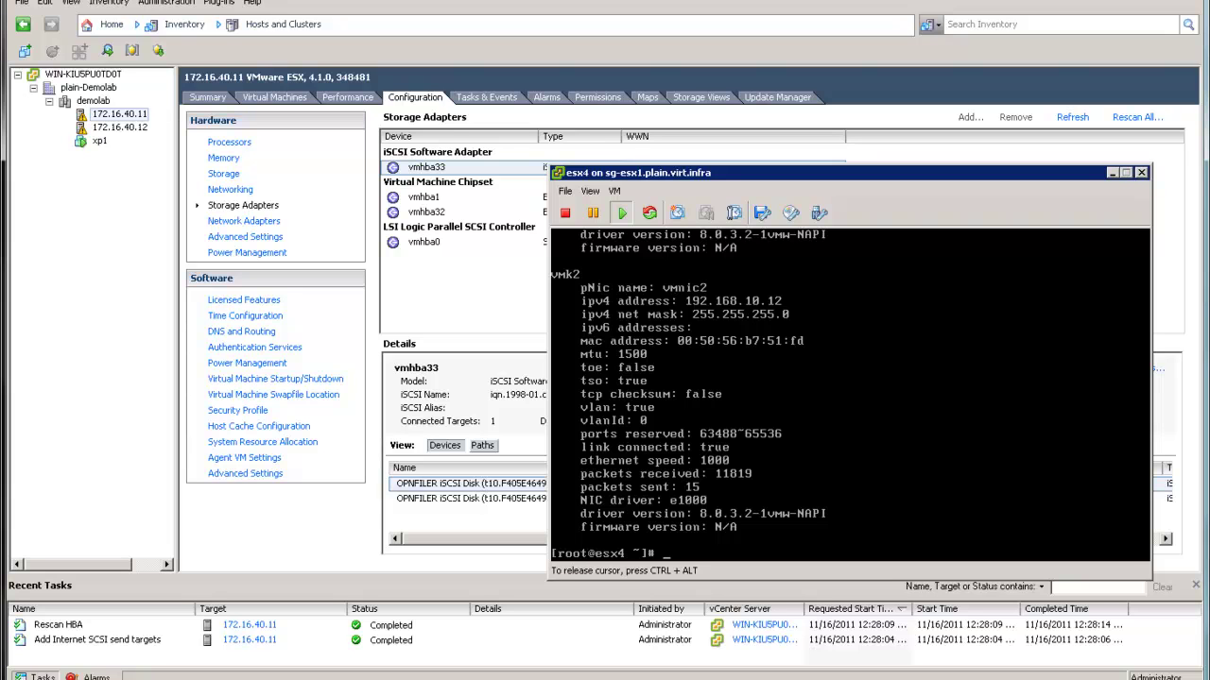
key(ctrl+alt)
click(415, 285)
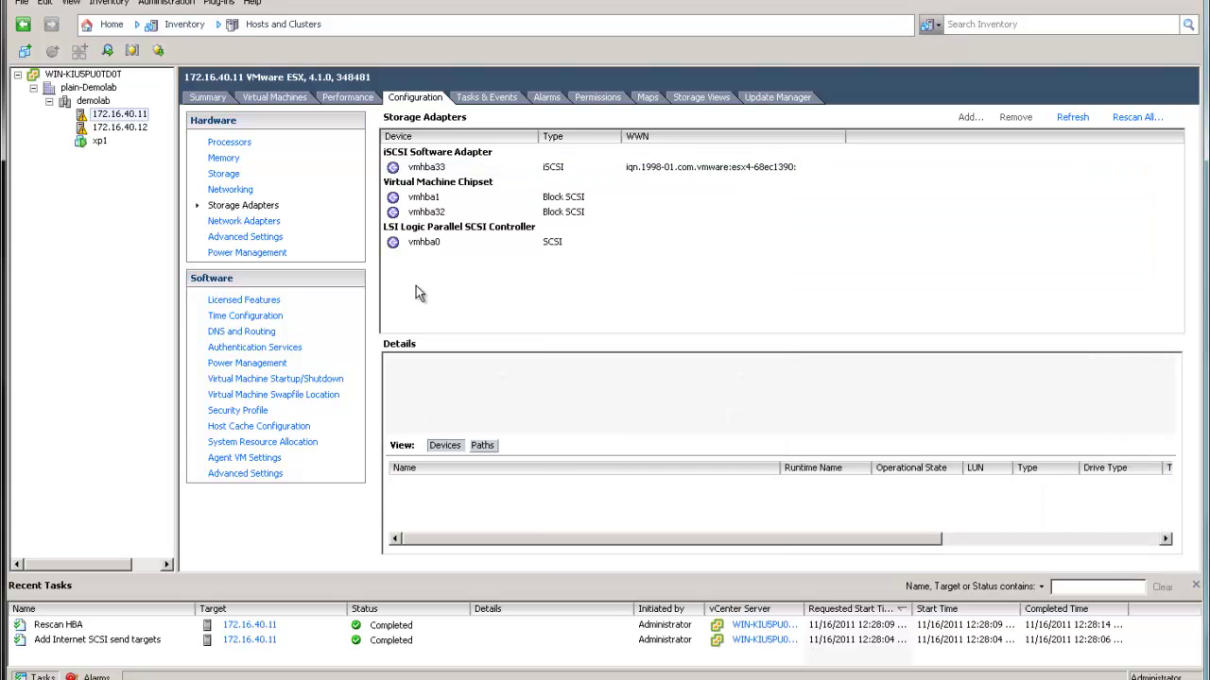
Select the vmhba33 iSCSI adapter and rescan all of the host's adapters for new storage devices and VMFS volumes
click(427, 169)
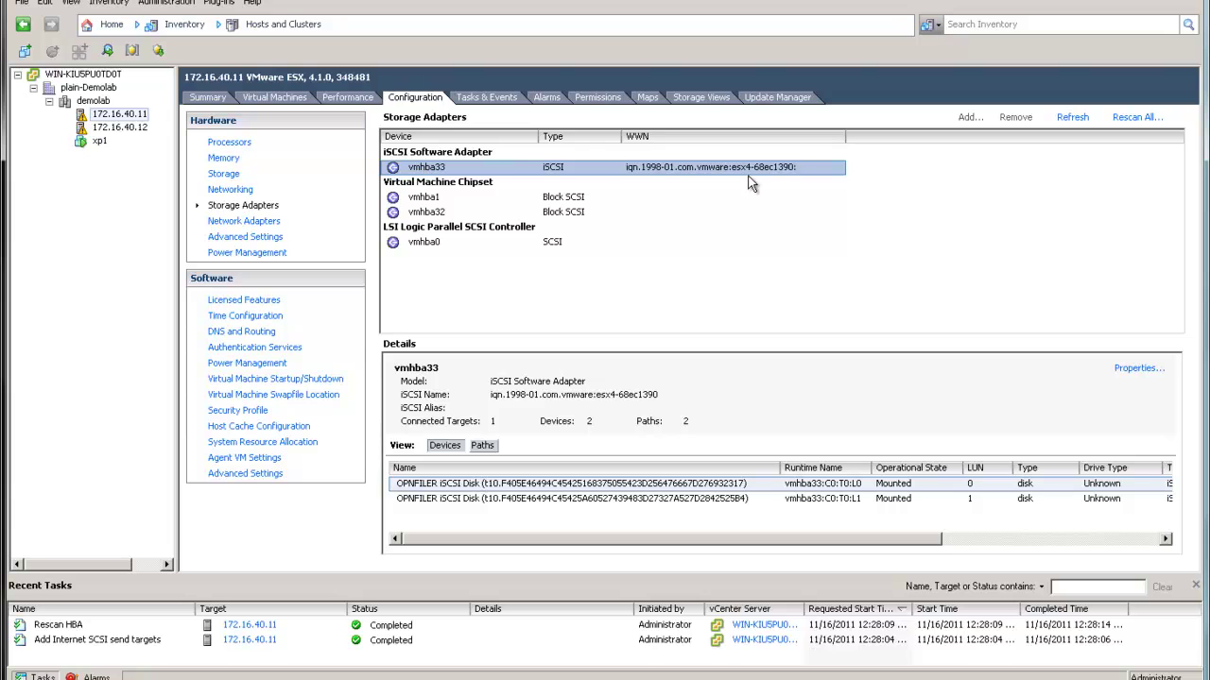
click(1136, 121)
click(594, 430)
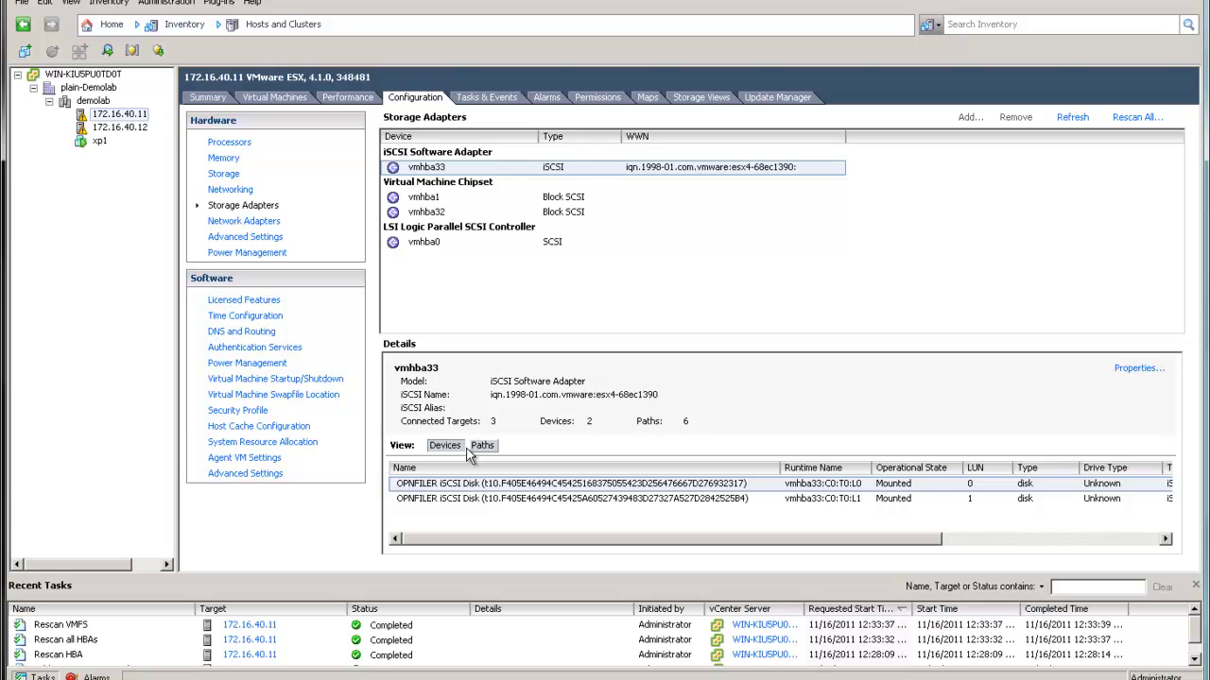
Compare the device list of vmhba33 with its path list, examining the individual paths to LUN 0 and LUN 1
click(483, 446)
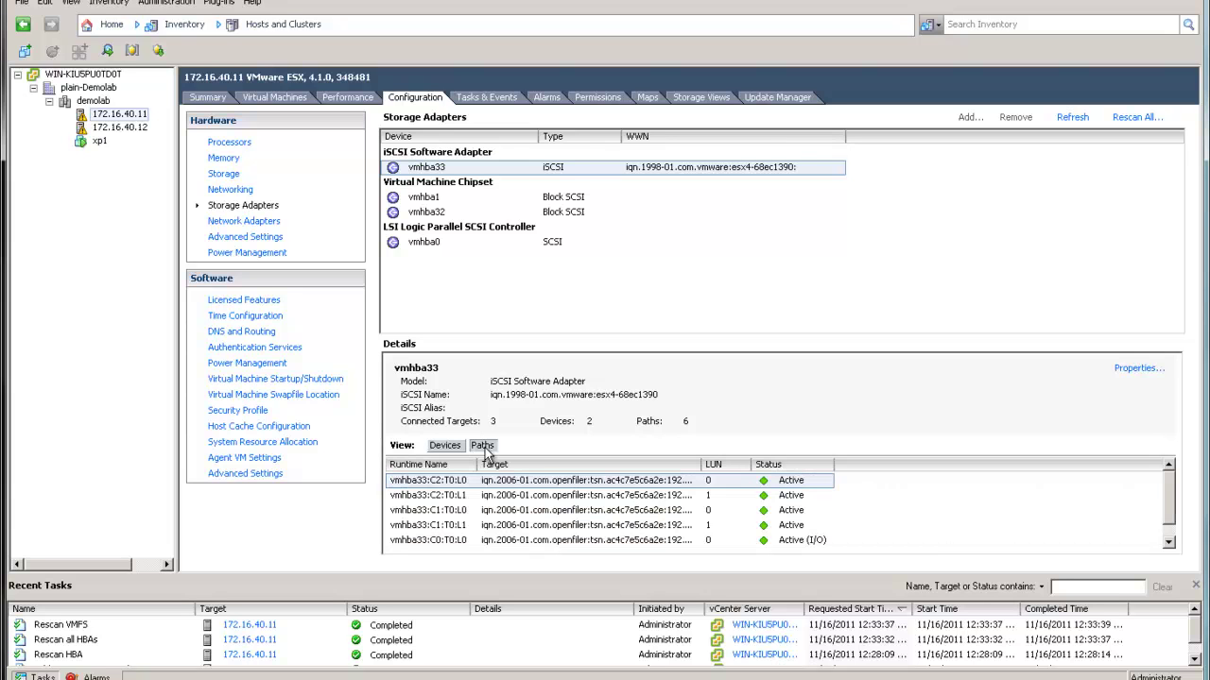
click(455, 450)
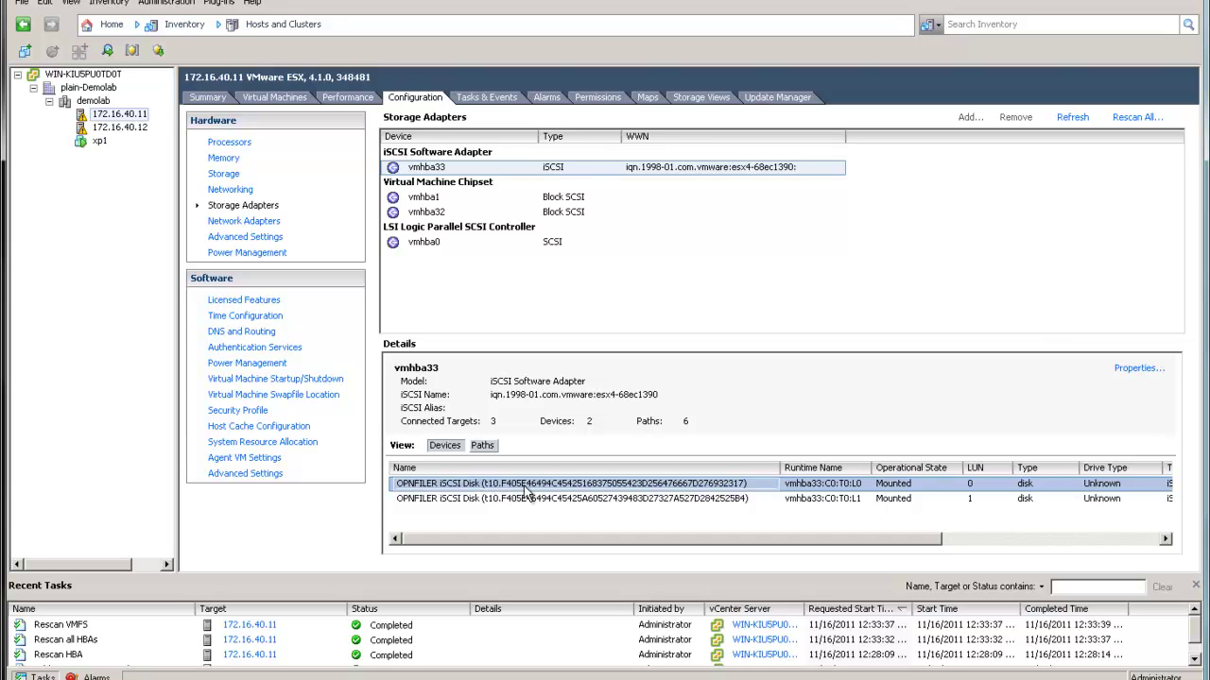
click(483, 446)
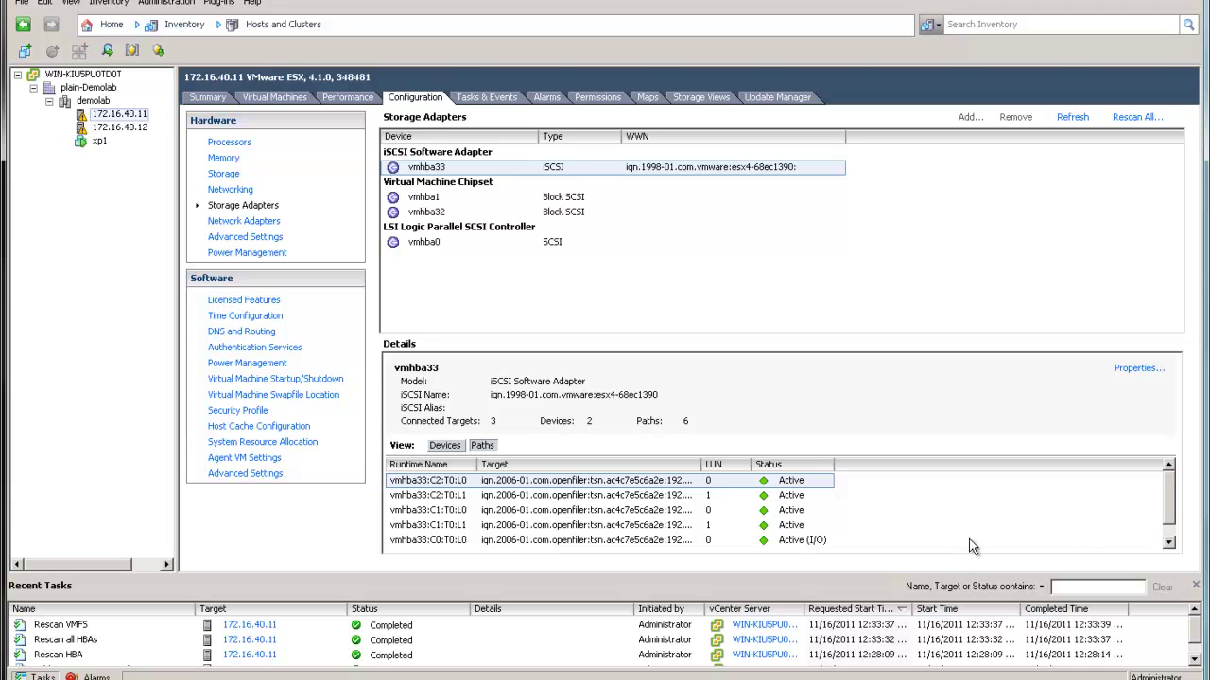
click(1169, 535)
click(1169, 477)
click(454, 483)
click(453, 497)
click(454, 513)
click(454, 525)
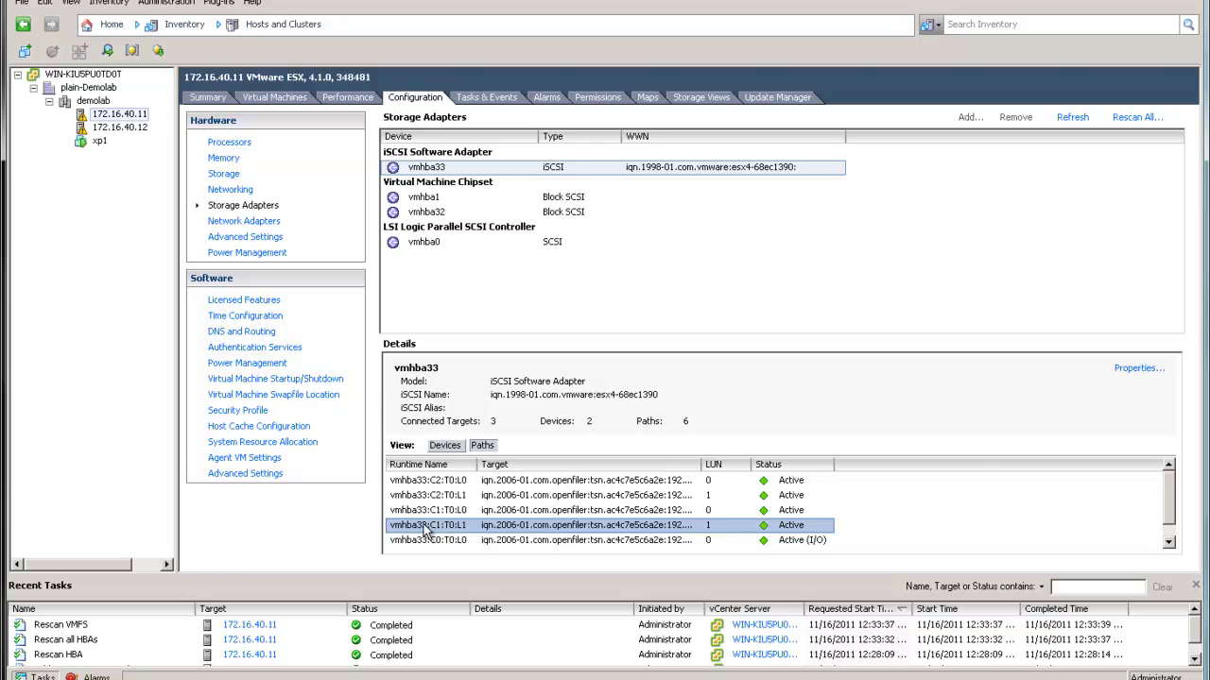
click(449, 448)
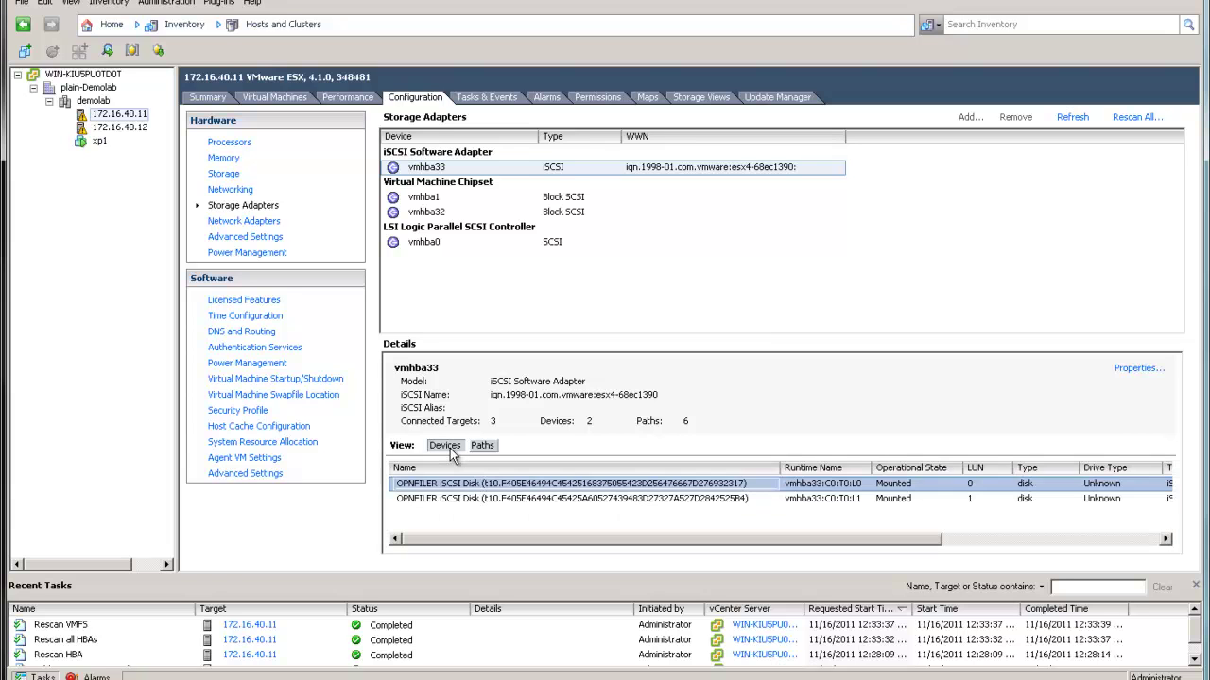
click(864, 499)
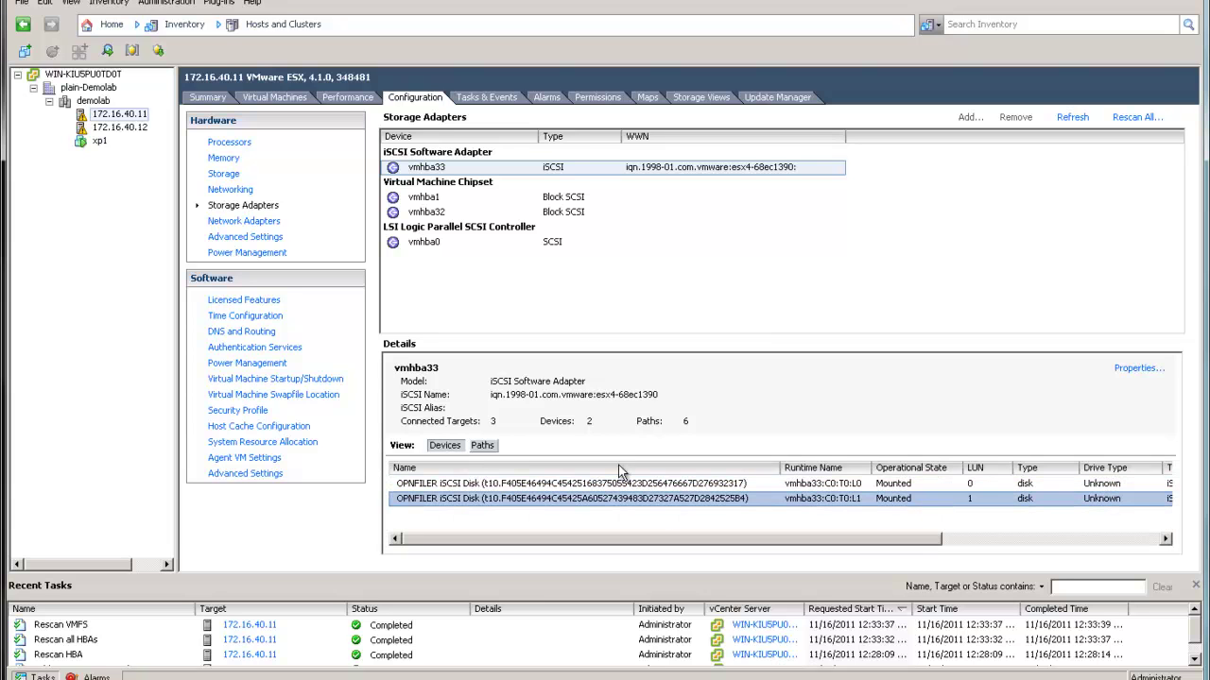
click(482, 447)
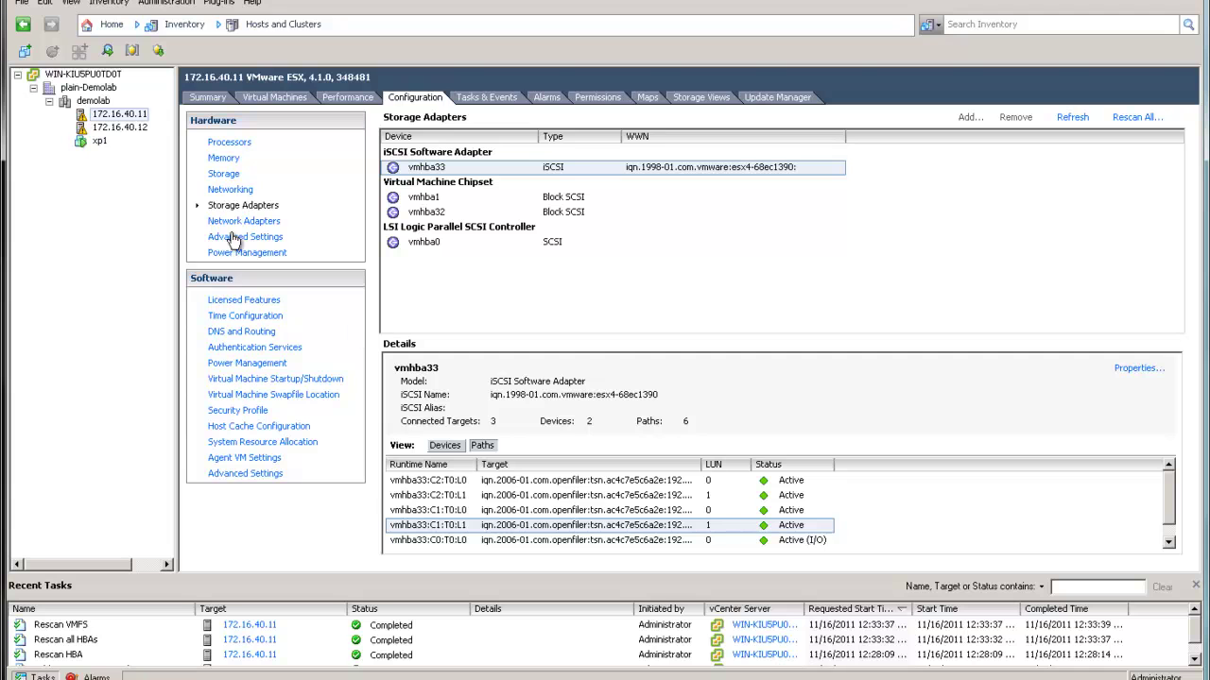
Refresh the storage adapters and review the dynamic discovery, static discovery and general properties of iSCSI initiator vmhba33
click(1078, 126)
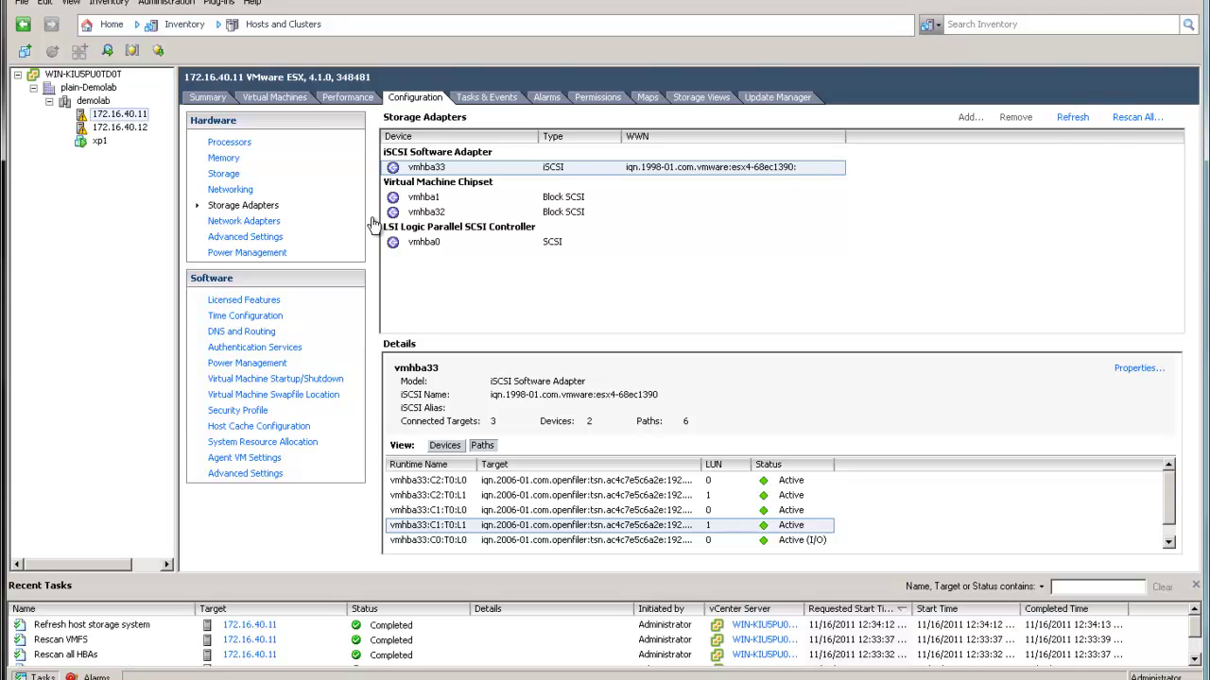
click(413, 170)
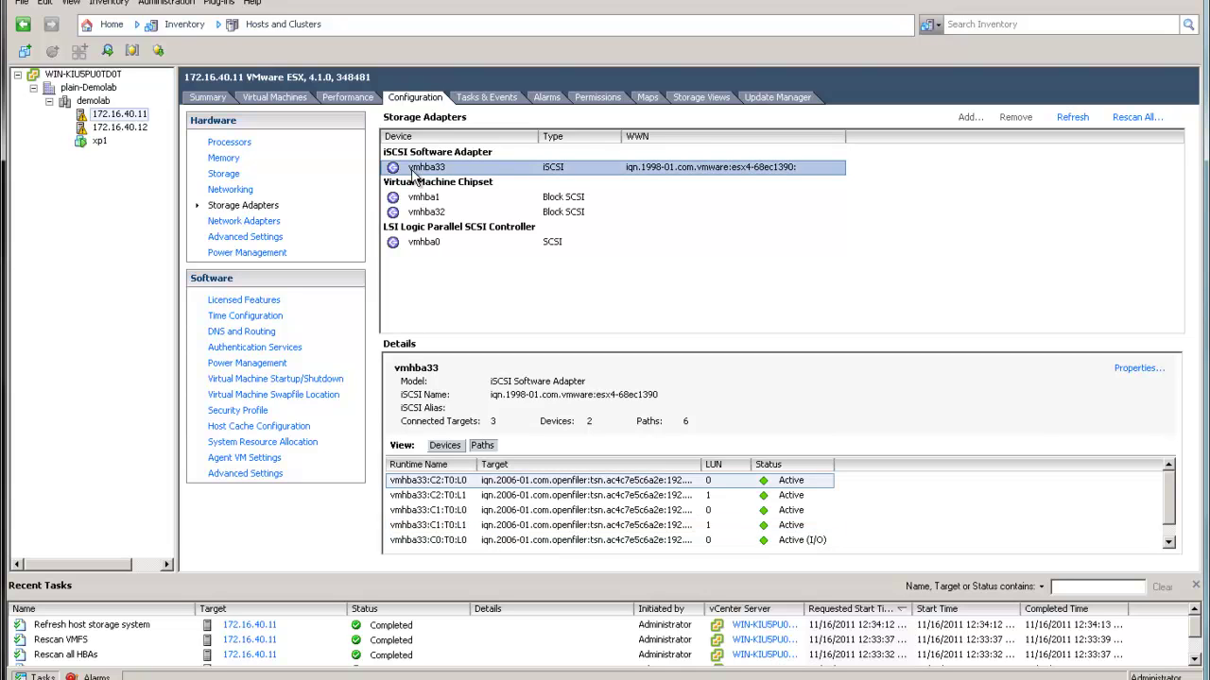
click(1127, 372)
click(477, 123)
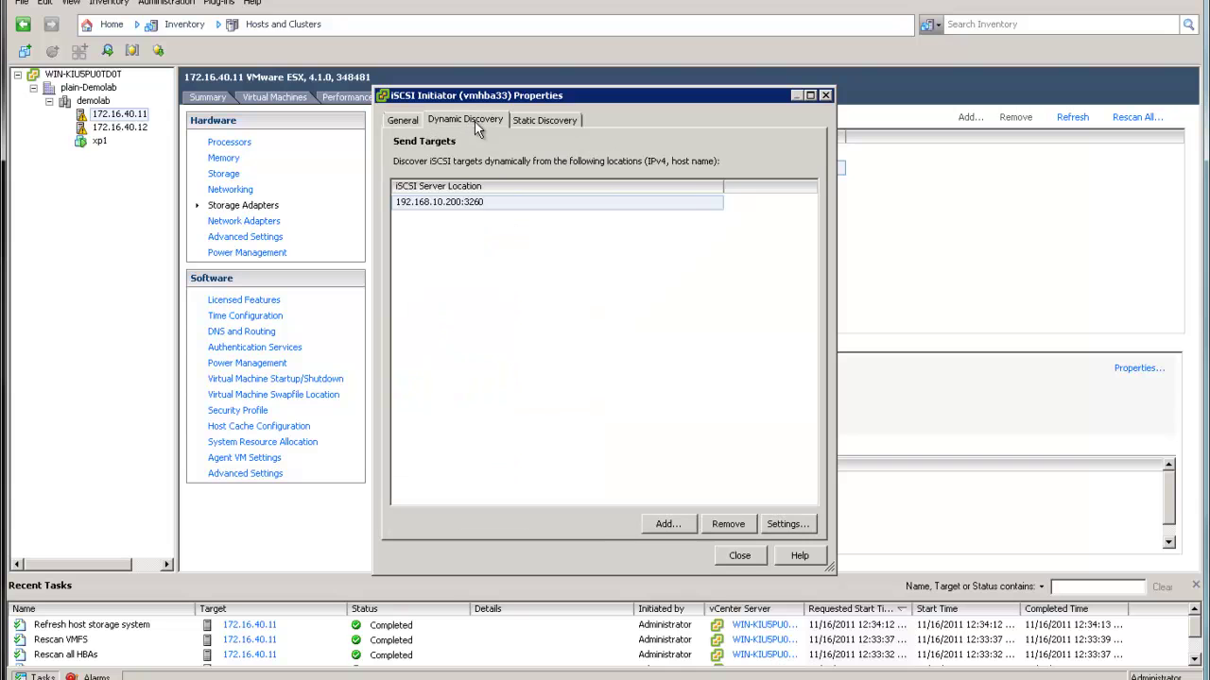
click(533, 121)
click(400, 121)
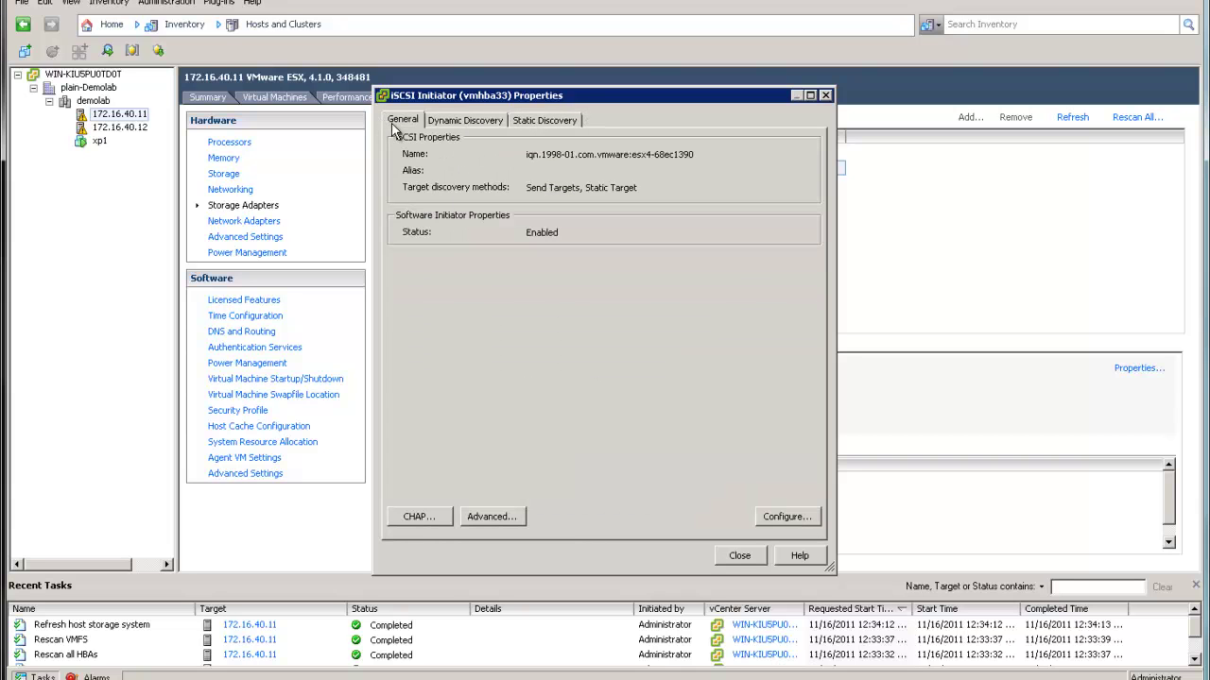
click(784, 516)
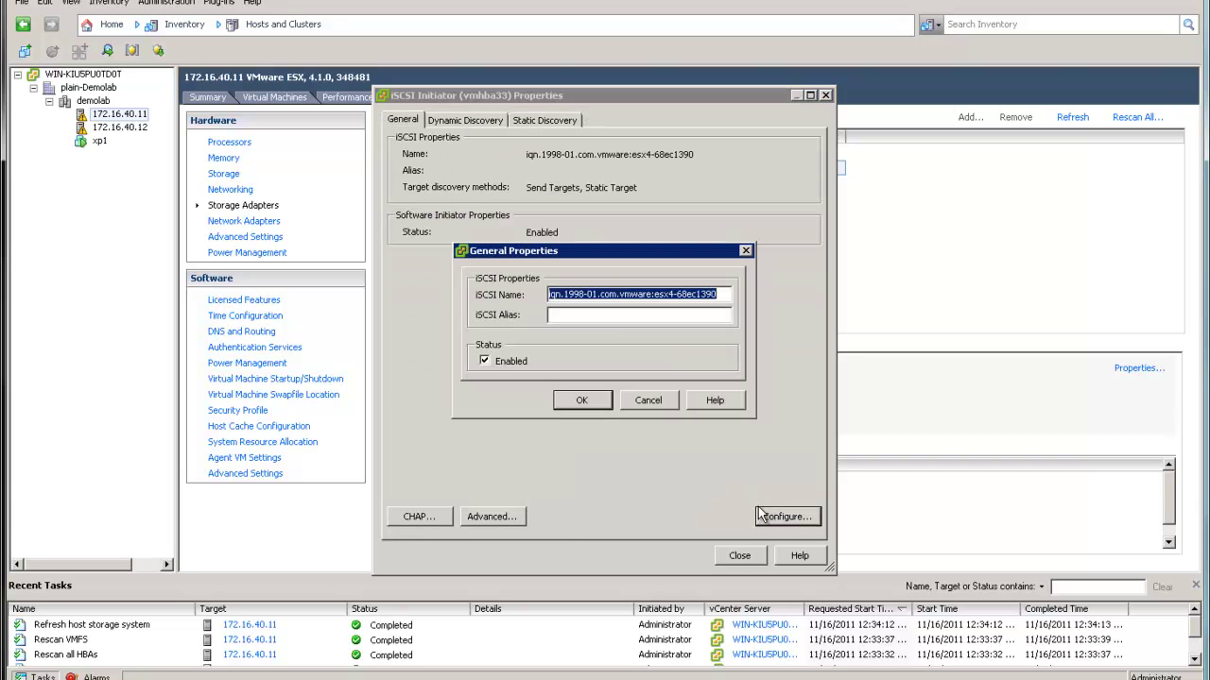
click(590, 401)
click(732, 555)
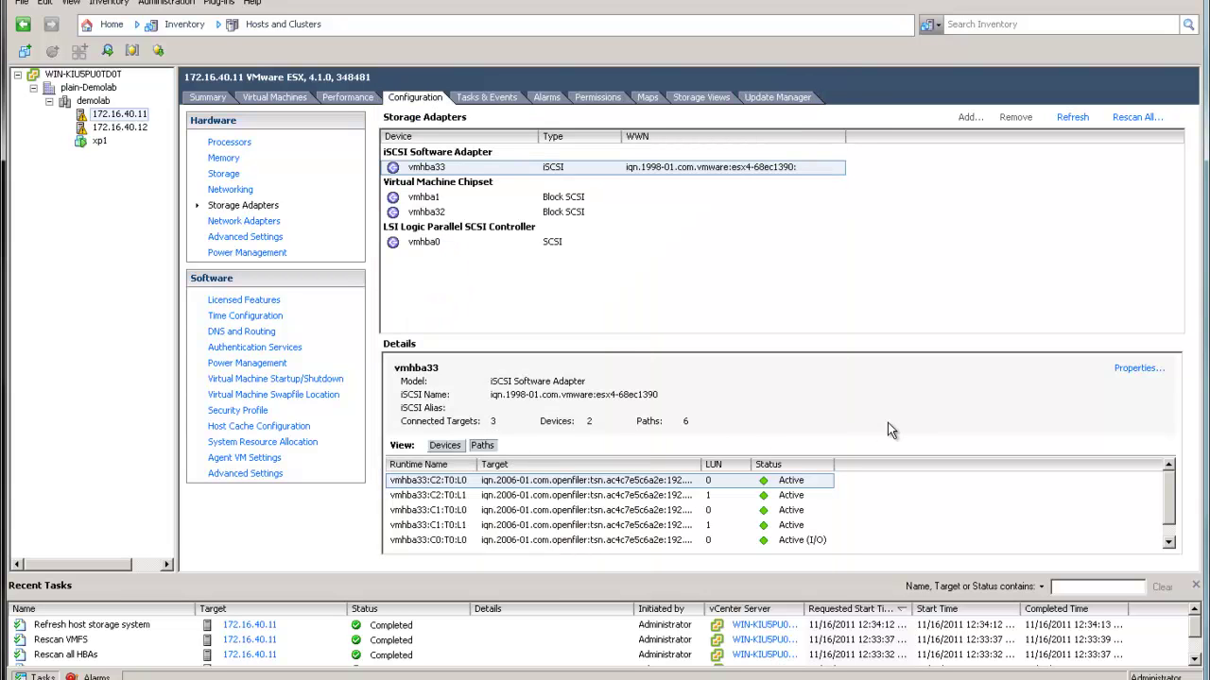
Inspect the vmhba33:C0:T0:L0 and vmhba33:C1:T0:L1 paths, and open the host's datastore list
click(551, 541)
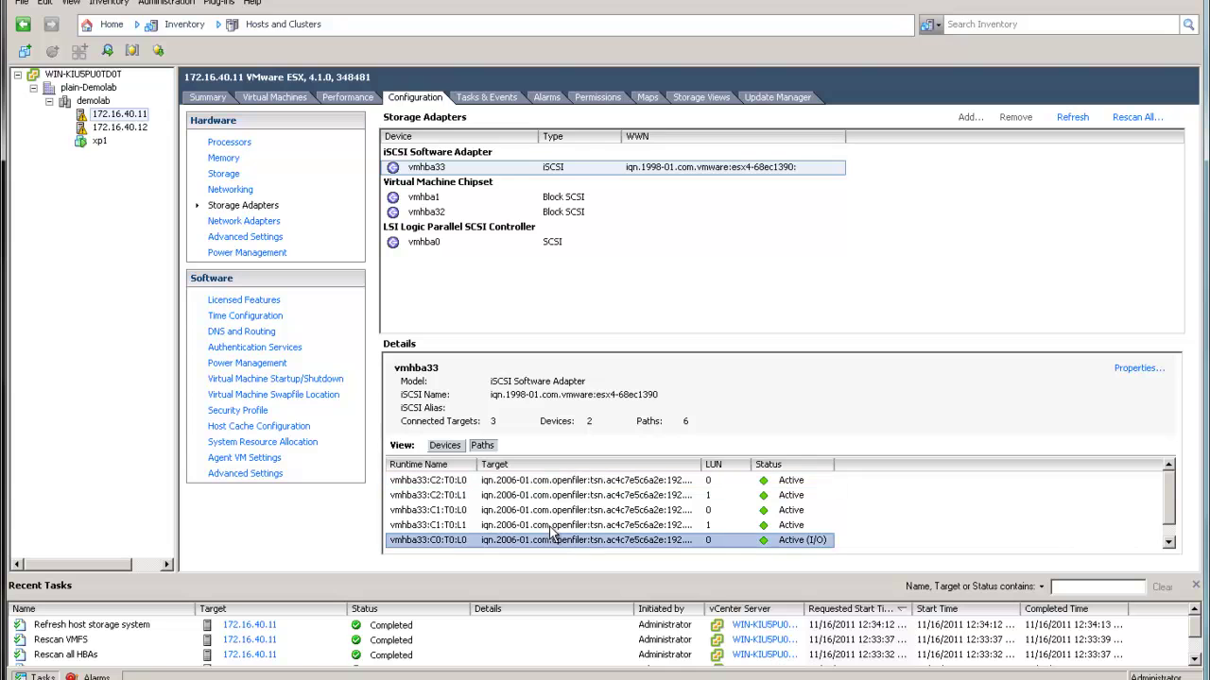
click(554, 527)
click(227, 174)
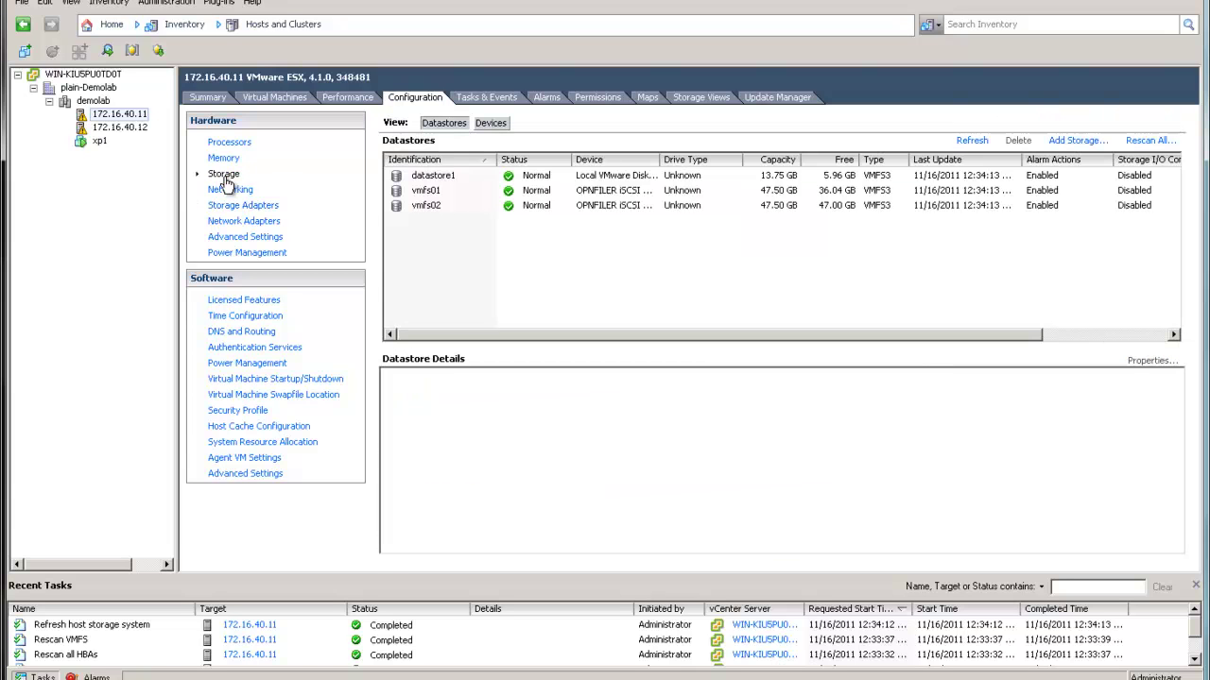
click(1087, 142)
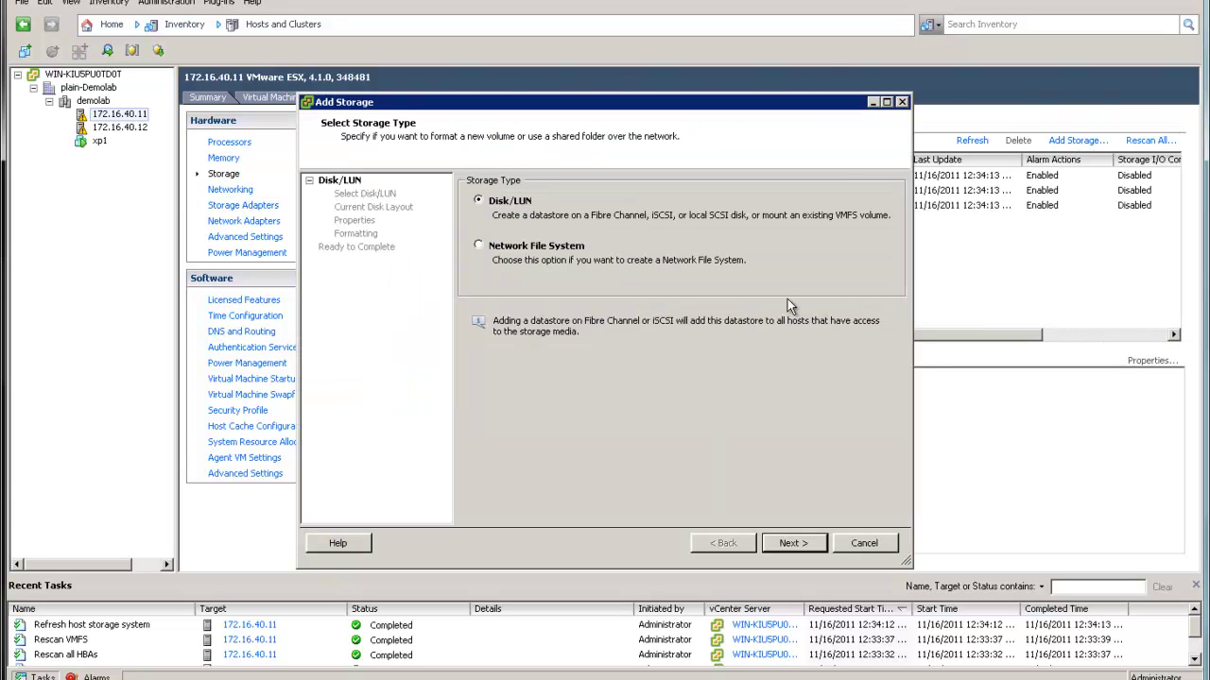
click(801, 542)
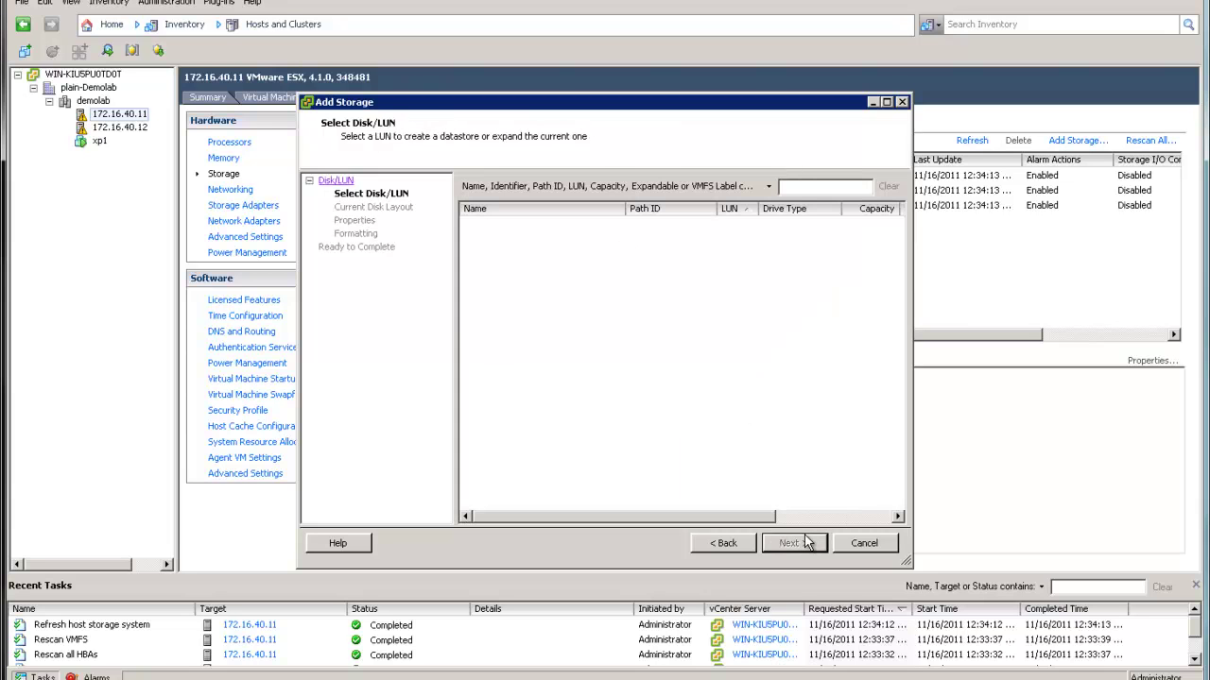
click(874, 545)
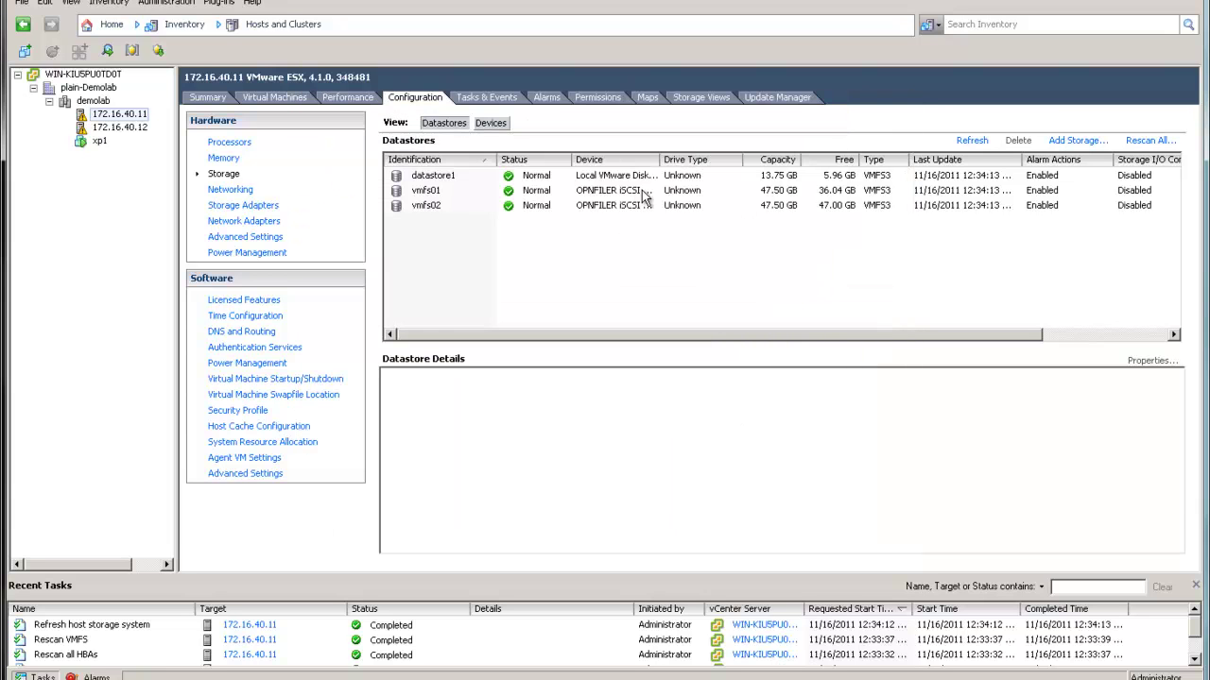
Examine each path, its status and the path selection policy of the vmfs02 datastore in Manage Paths
click(434, 209)
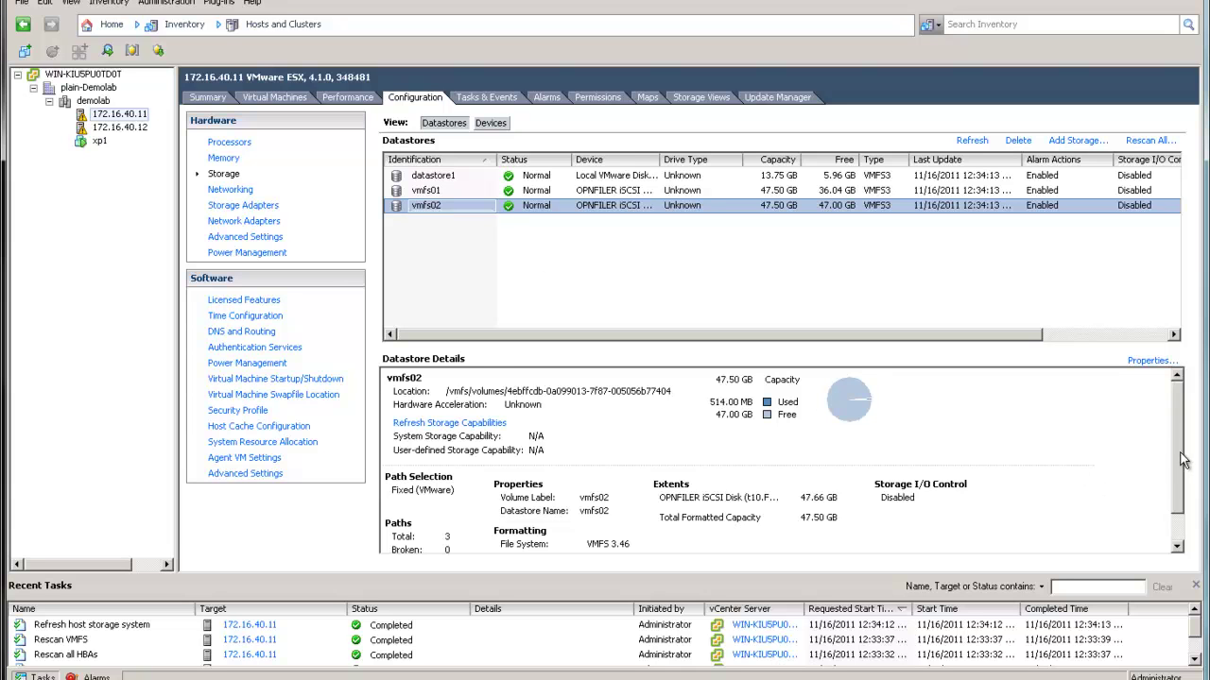
click(1186, 522)
click(1152, 360)
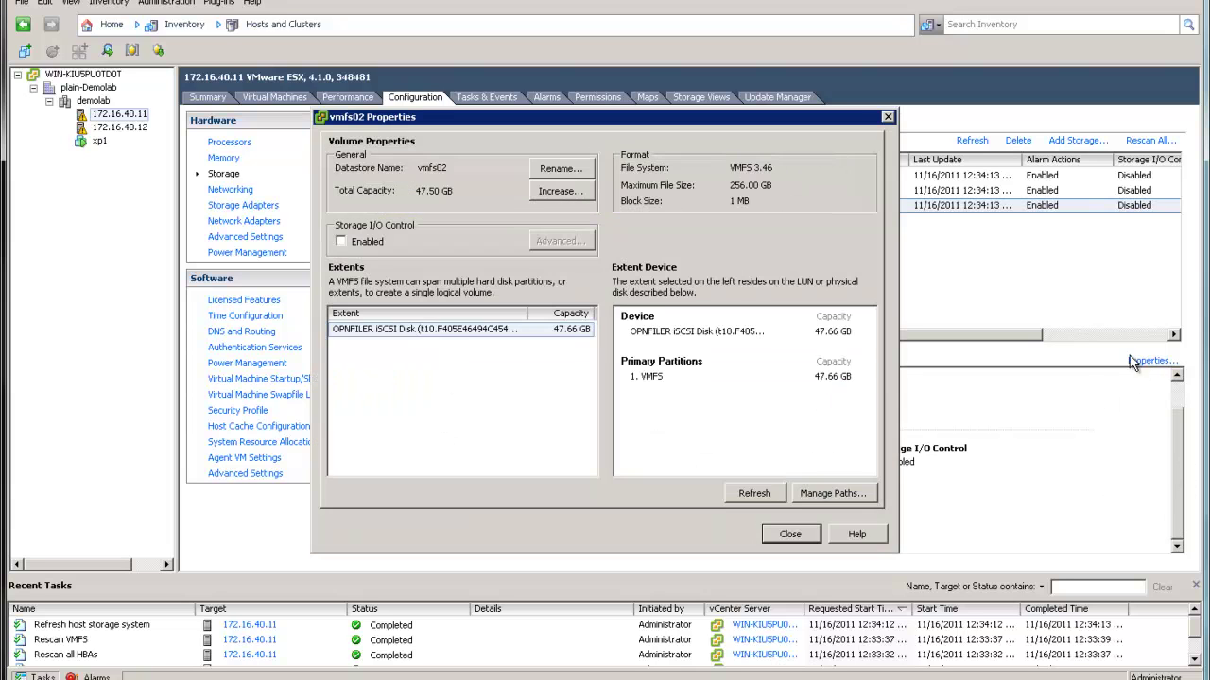
click(815, 492)
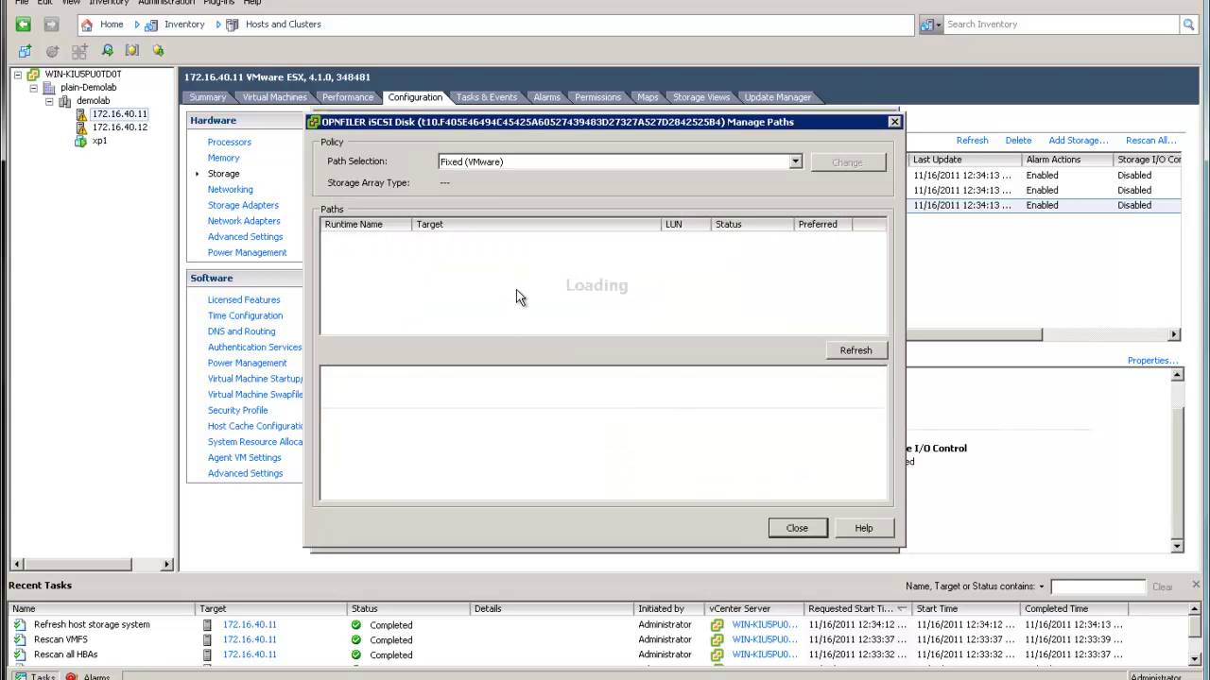
click(551, 273)
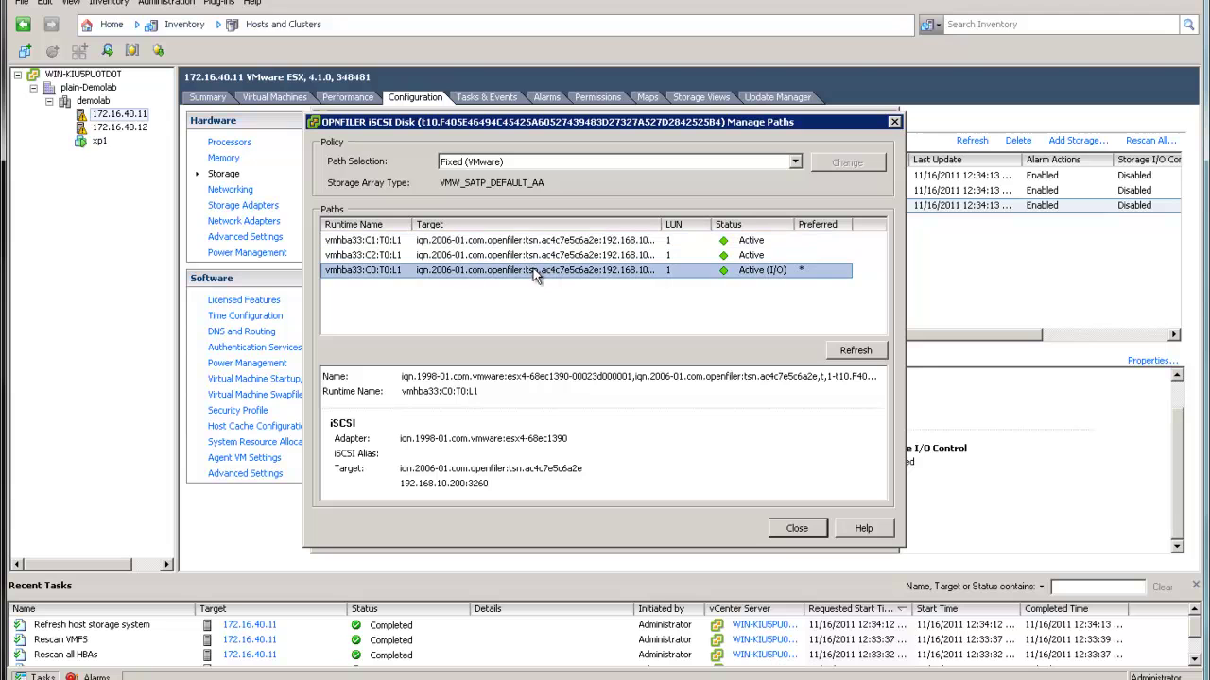
click(373, 256)
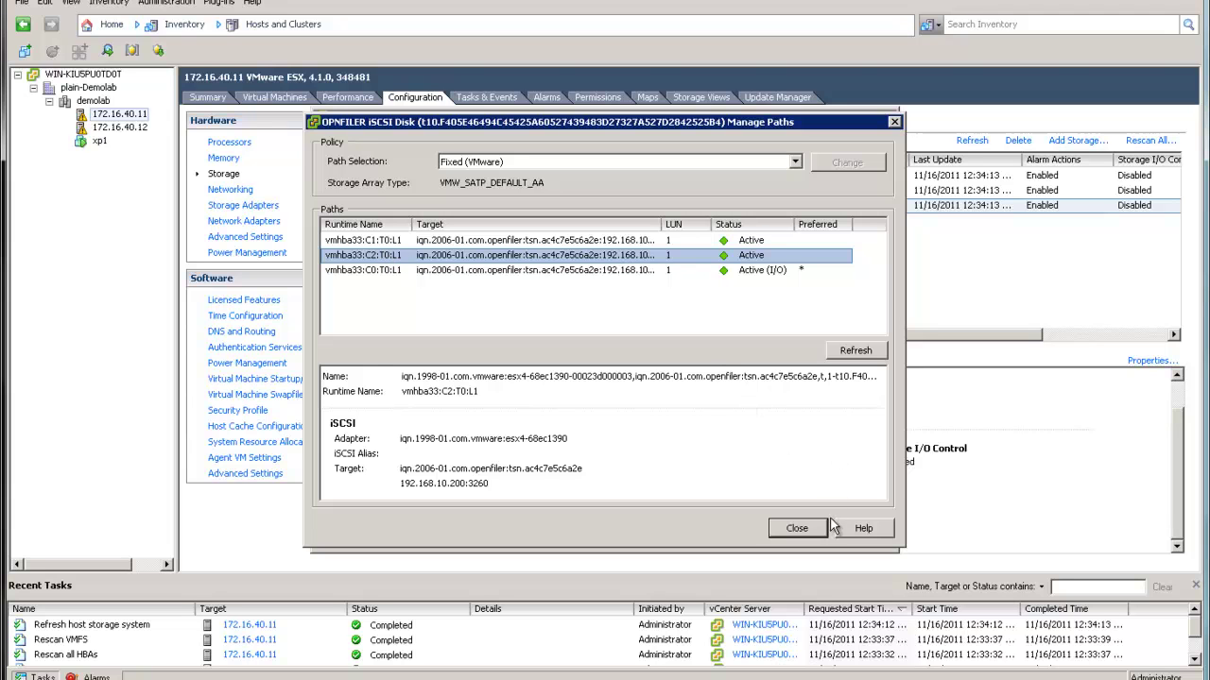
click(747, 244)
click(734, 257)
click(727, 275)
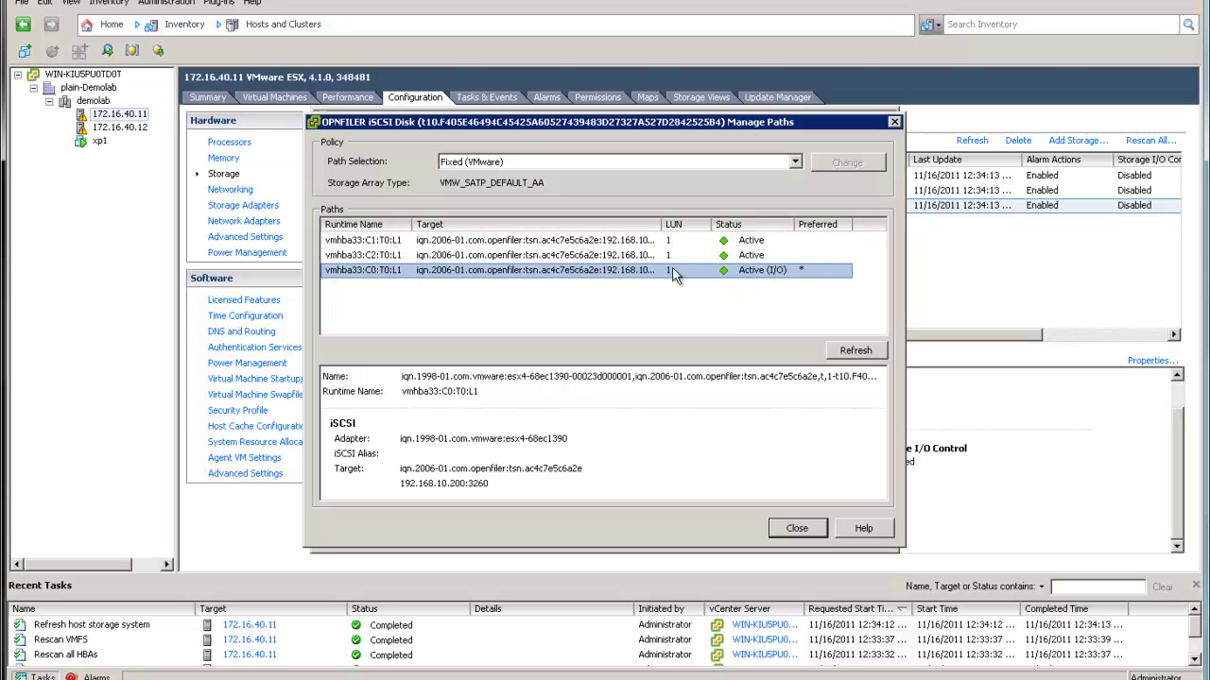
click(803, 531)
click(798, 529)
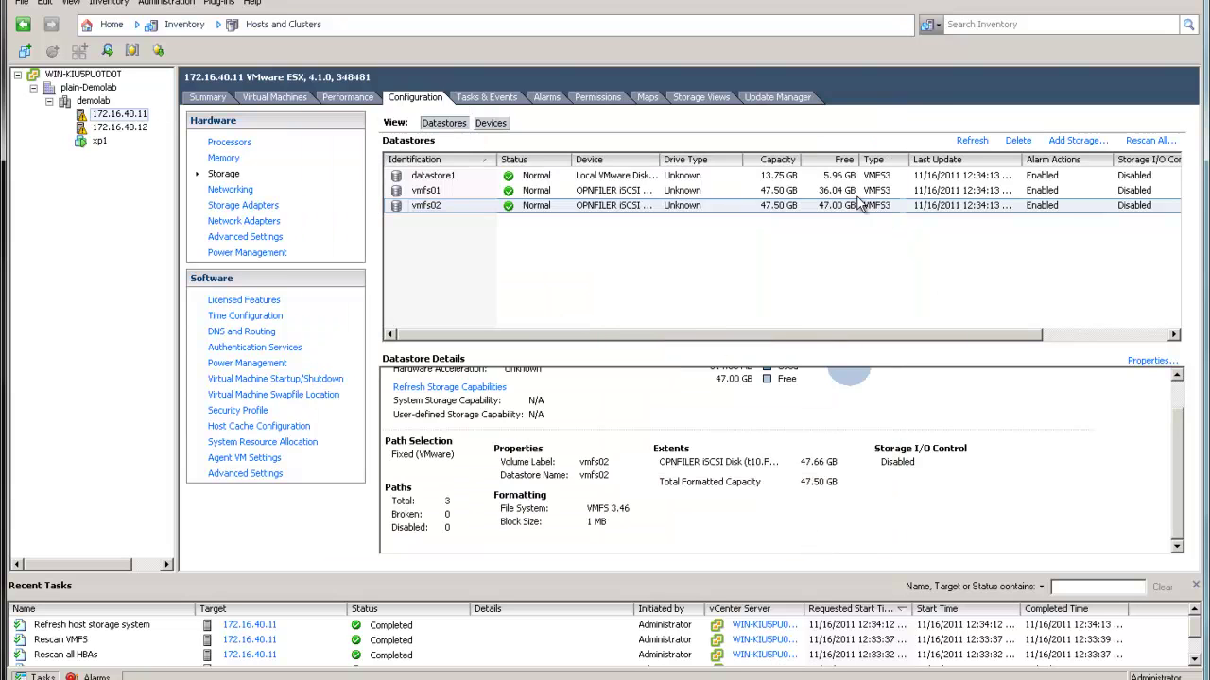
Examine the individual paths of the vmfs01 datastore in Manage Paths
click(852, 195)
double_click(853, 195)
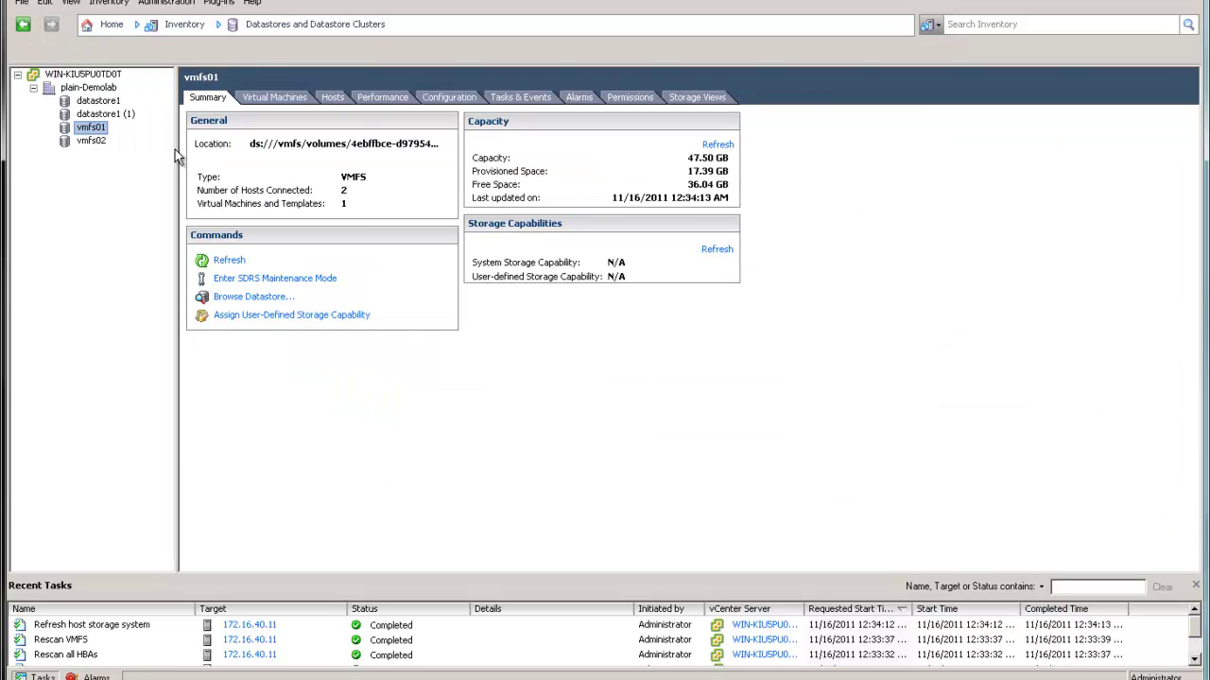
click(24, 24)
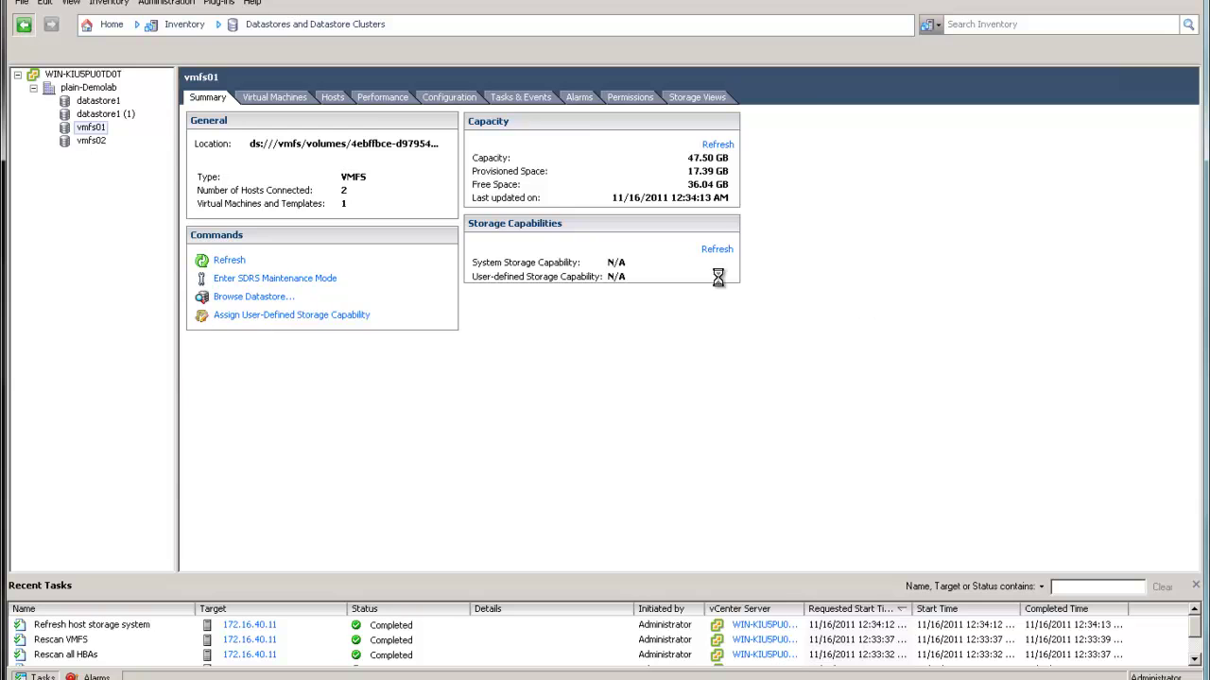
click(1151, 361)
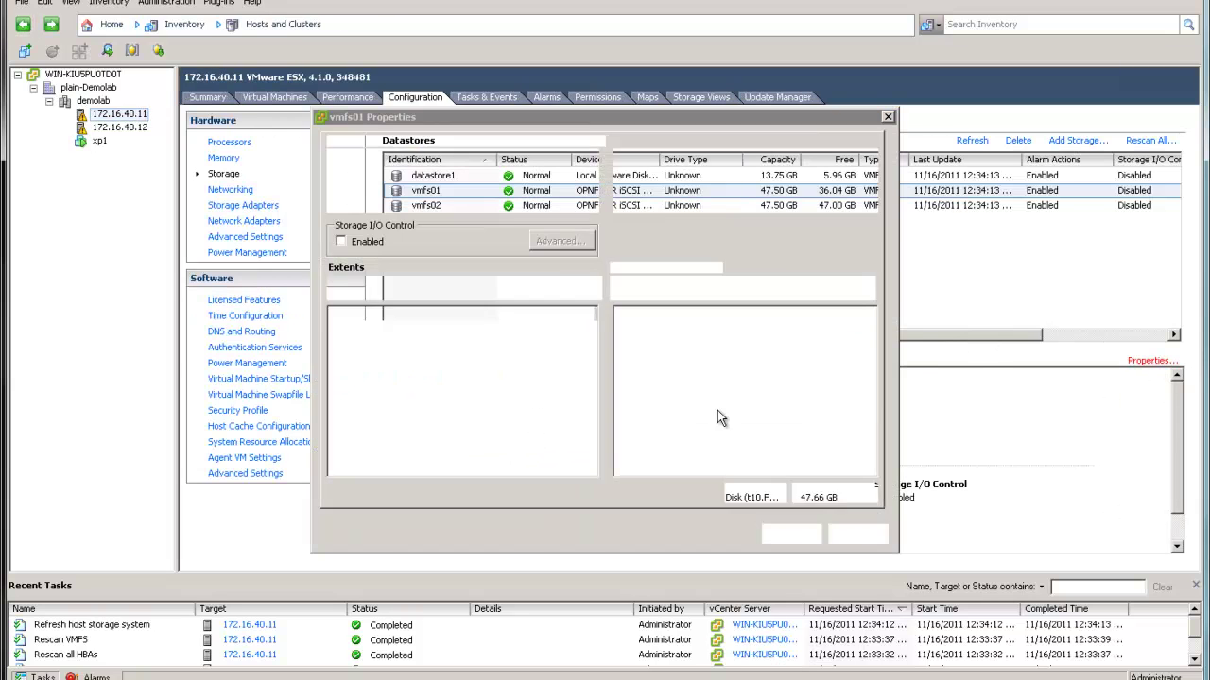
click(805, 493)
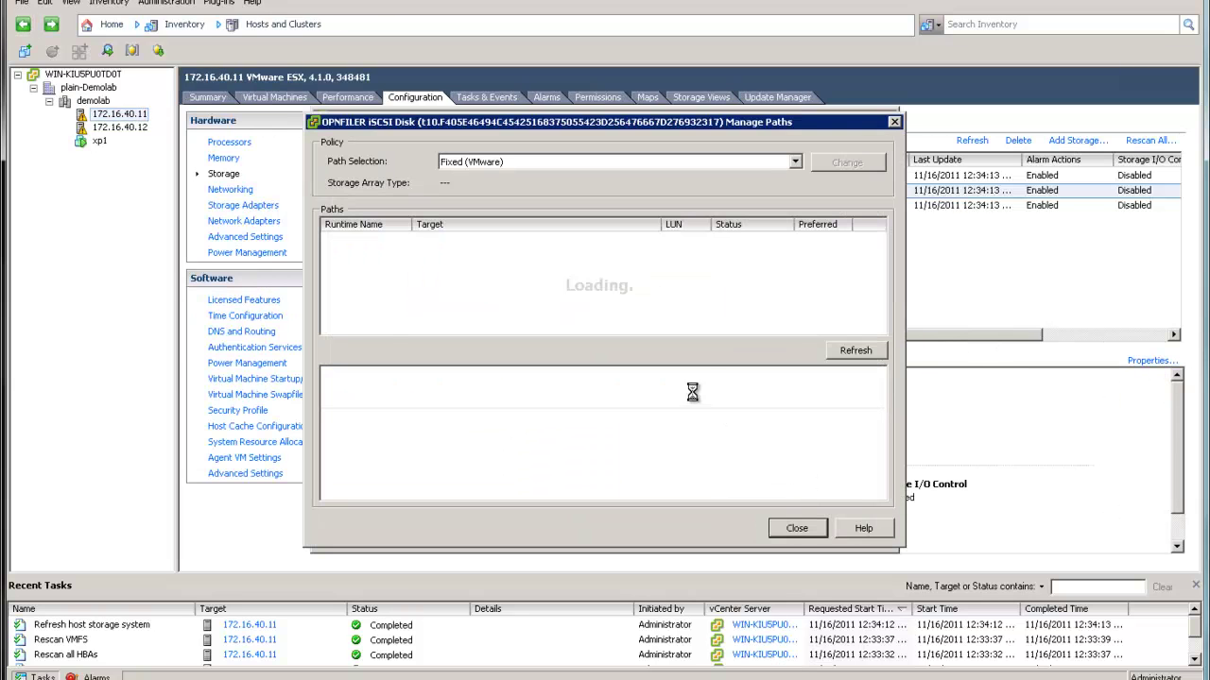
click(642, 275)
key(Up)
key(Up)
click(797, 528)
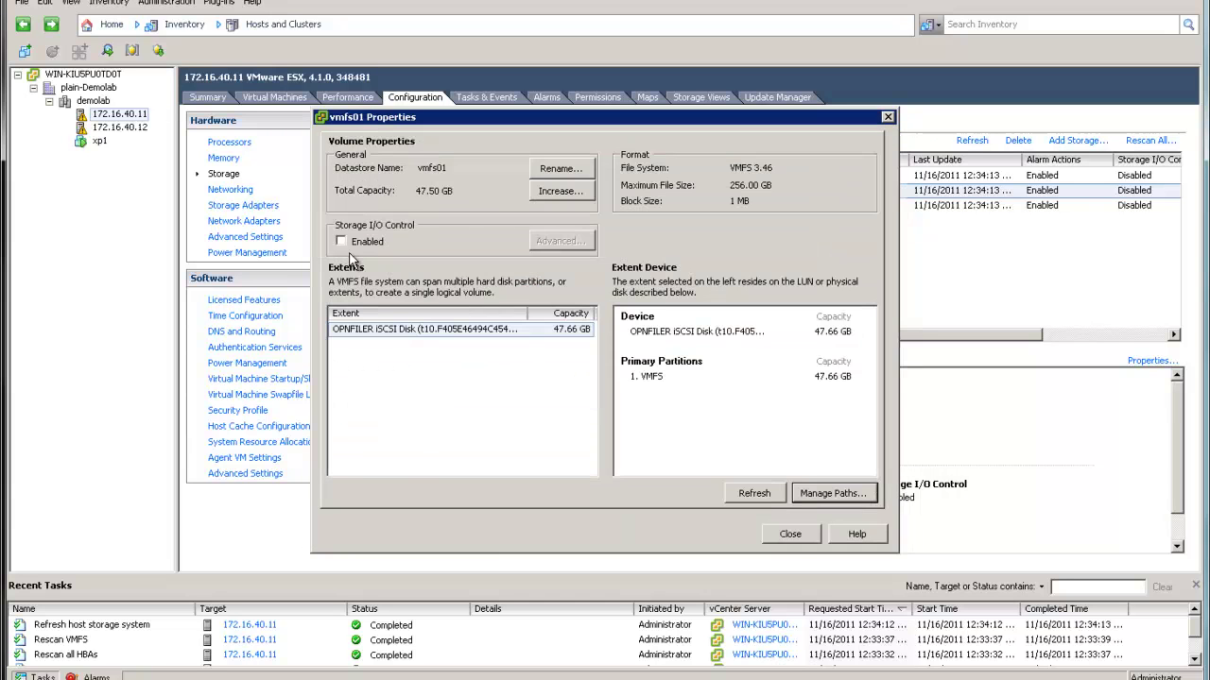
click(792, 535)
Migrate the running xp1 virtual machine to host 172.16.40.11 with high vMotion priority
click(99, 141)
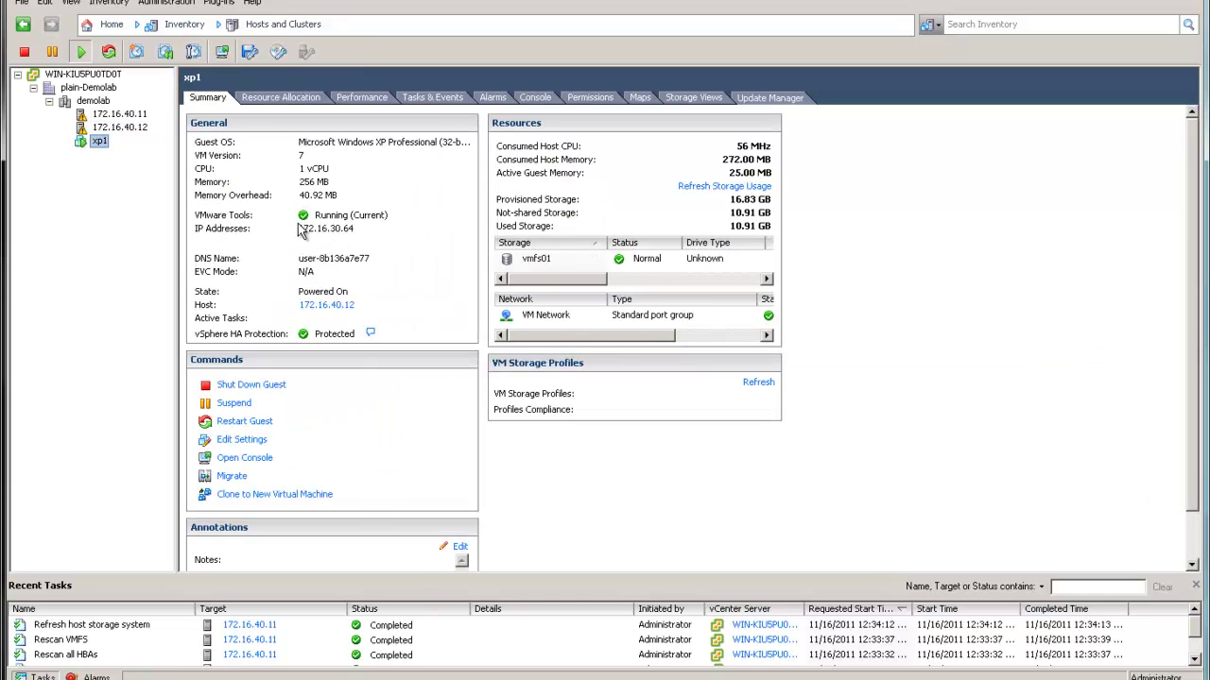
drag(99, 141, 119, 116)
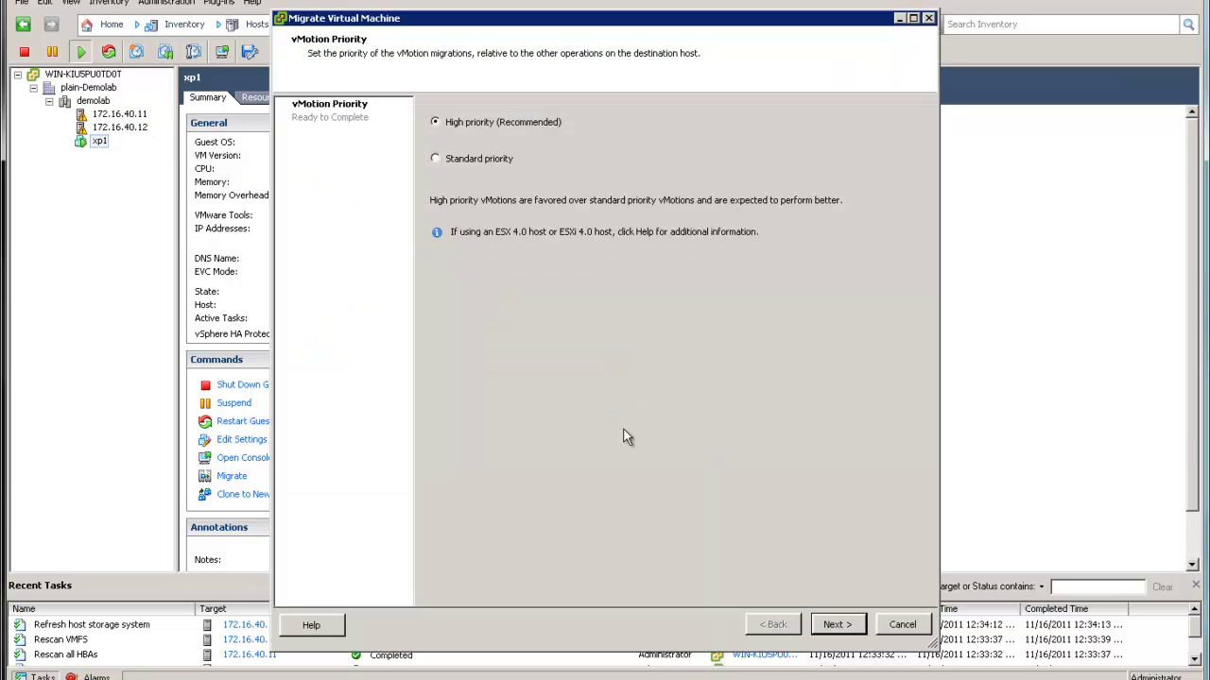
click(829, 631)
click(835, 626)
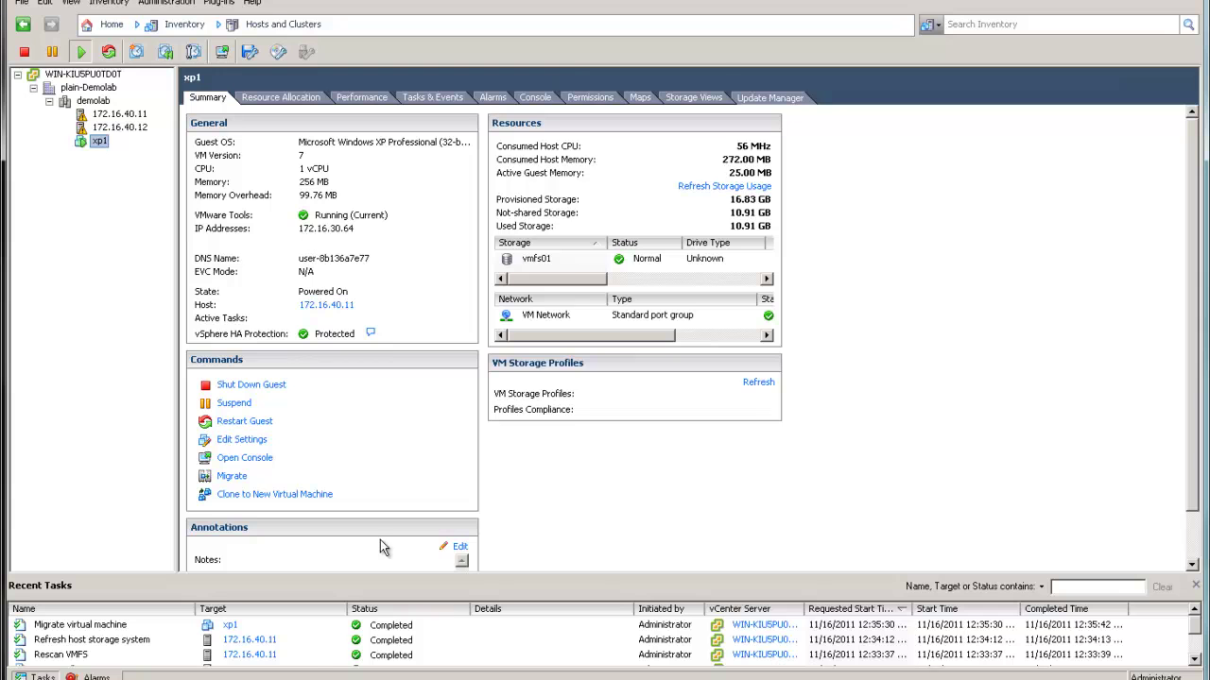
Check the continuous ping to 172.16.30.64, the remote desktop session of xp1, and the host listed in xp1's summary
click(307, 679)
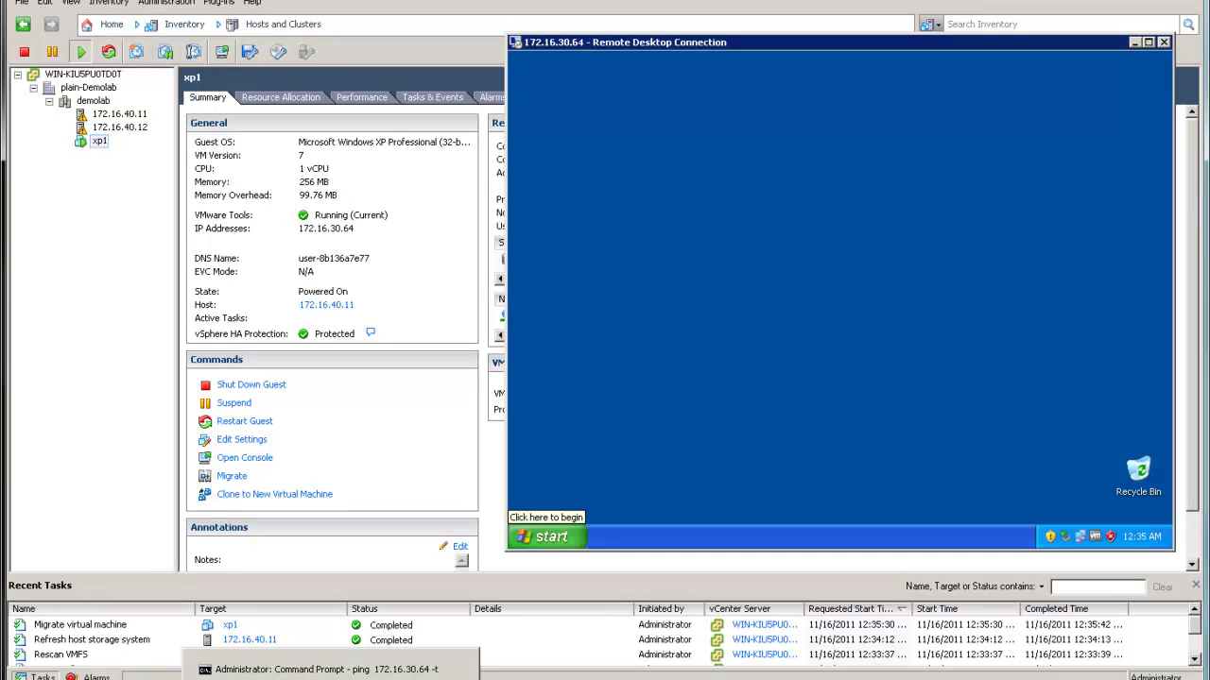
click(326, 669)
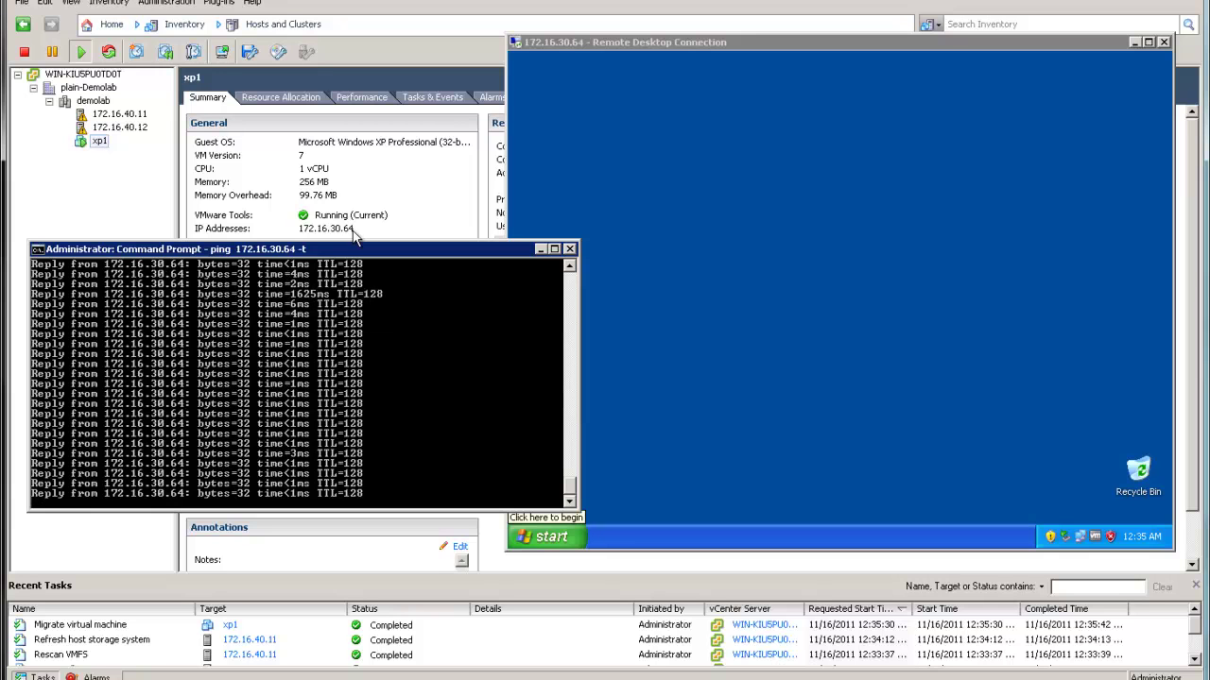
click(136, 114)
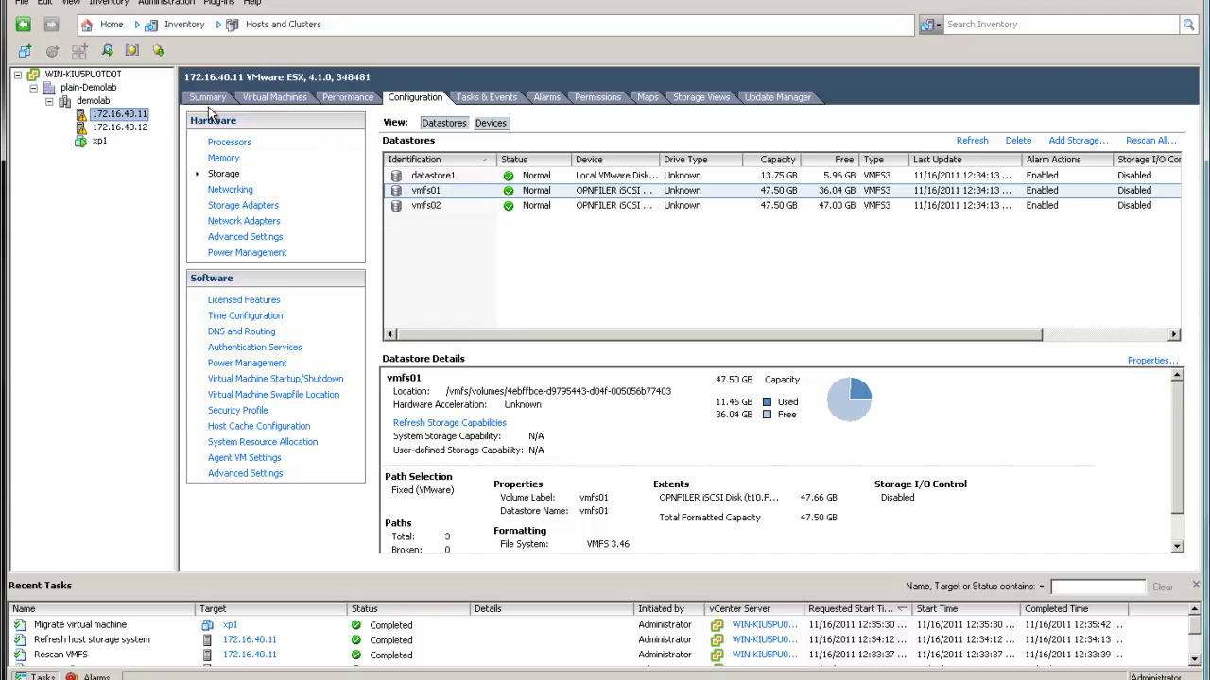
click(98, 142)
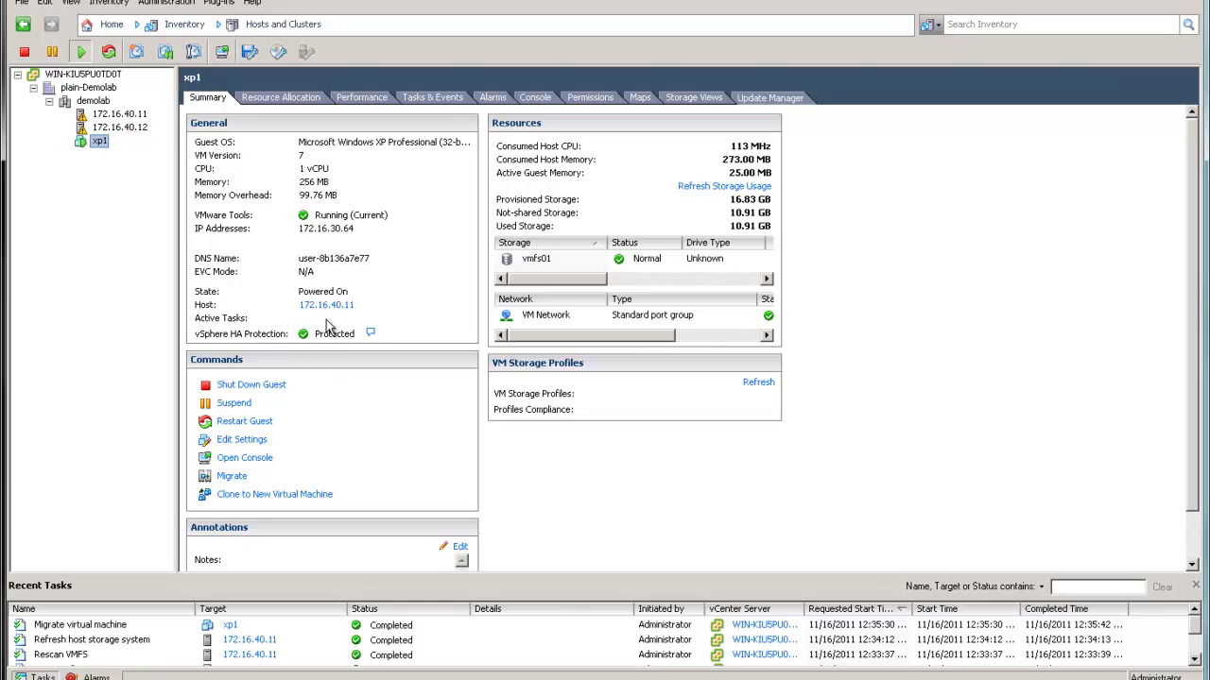
click(331, 679)
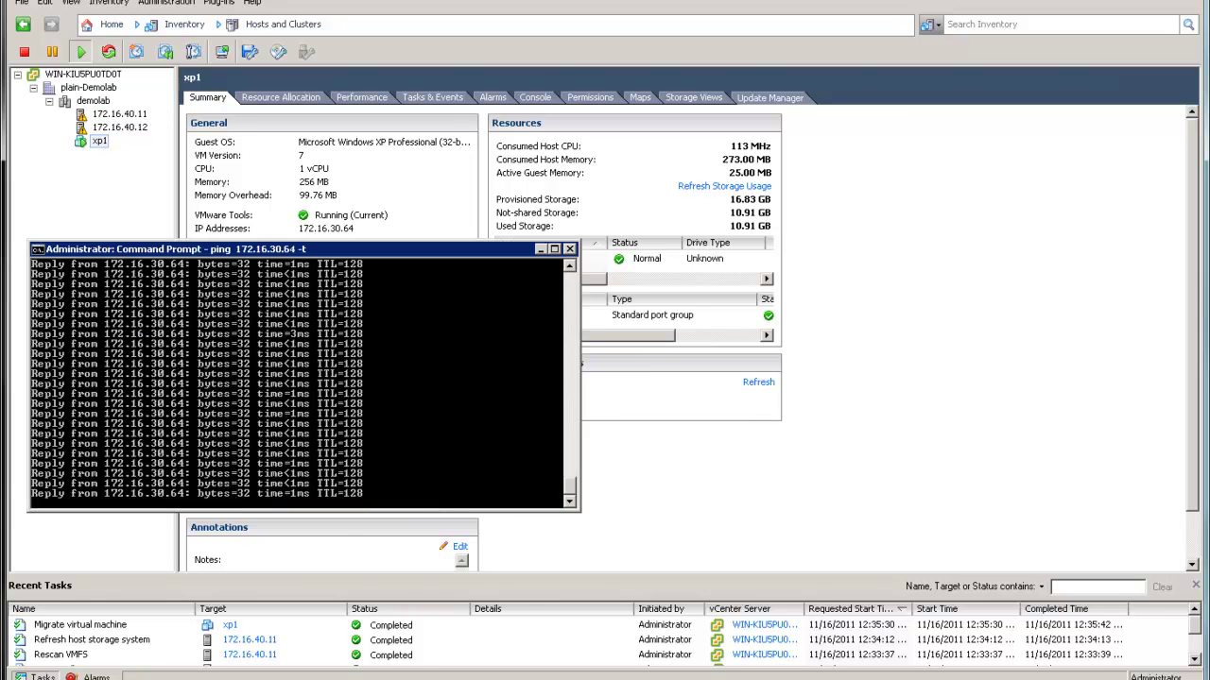
click(289, 679)
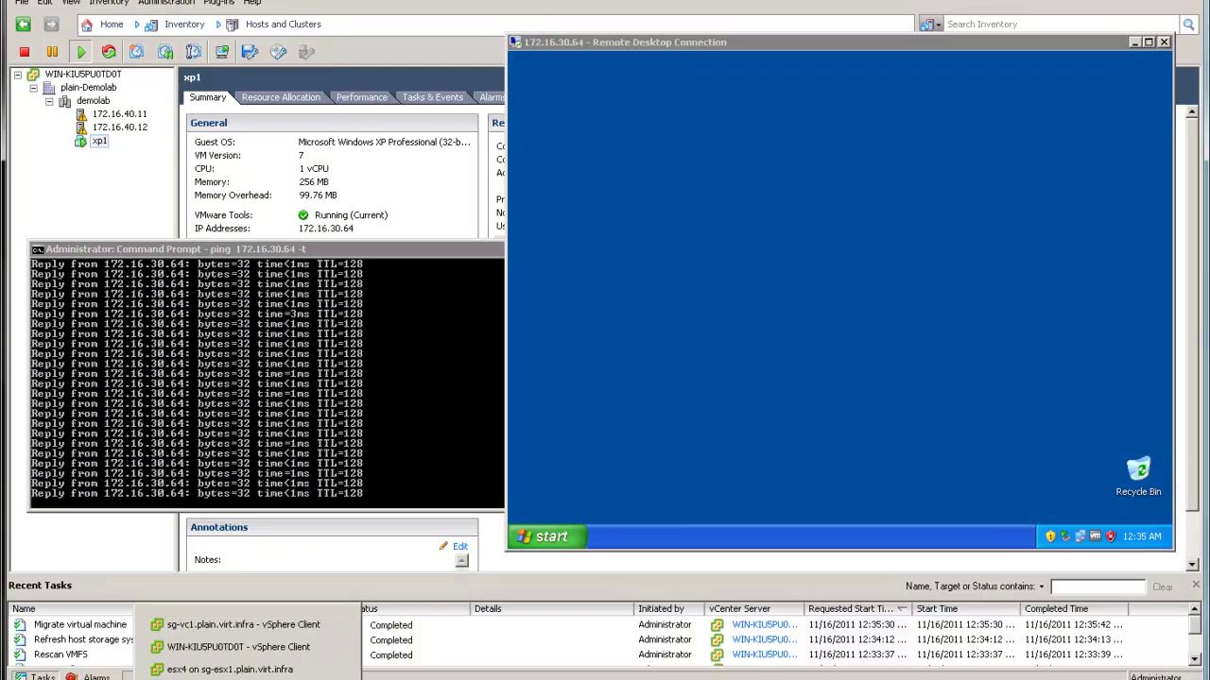
Switch to the sg-vc1.plain.virt.infra vSphere Client and disconnect Network adapter 2 of the esx4 virtual machine
click(216, 631)
click(241, 441)
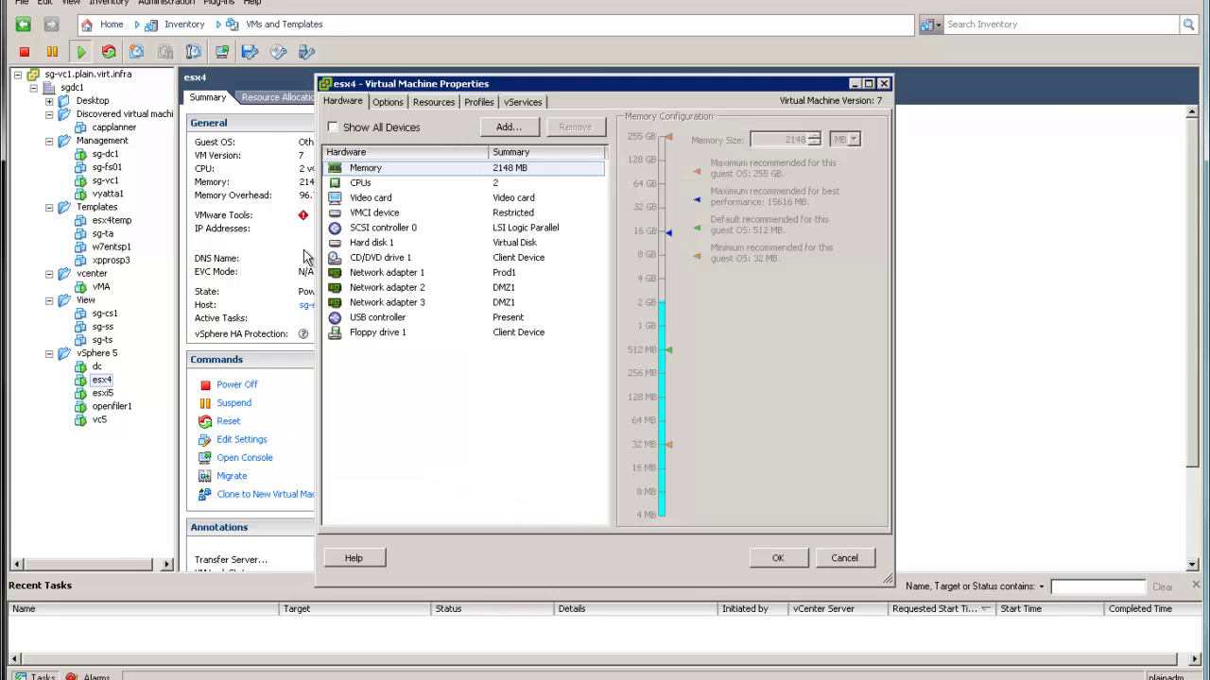
click(404, 287)
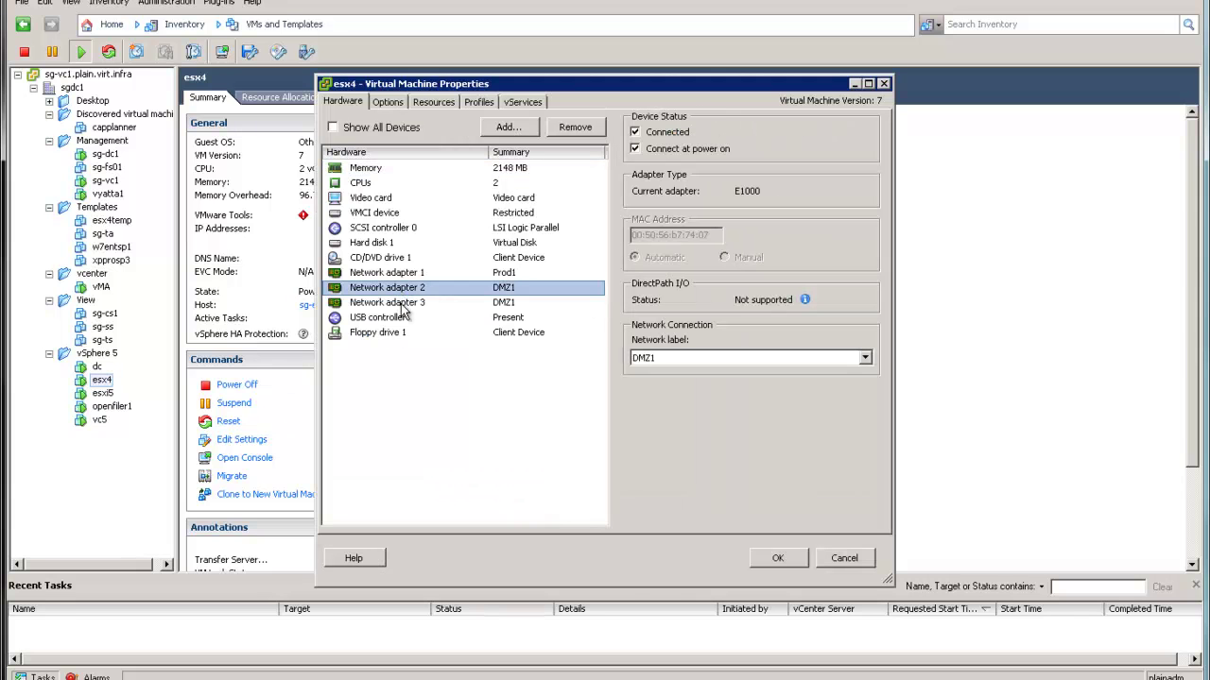
click(661, 134)
click(781, 559)
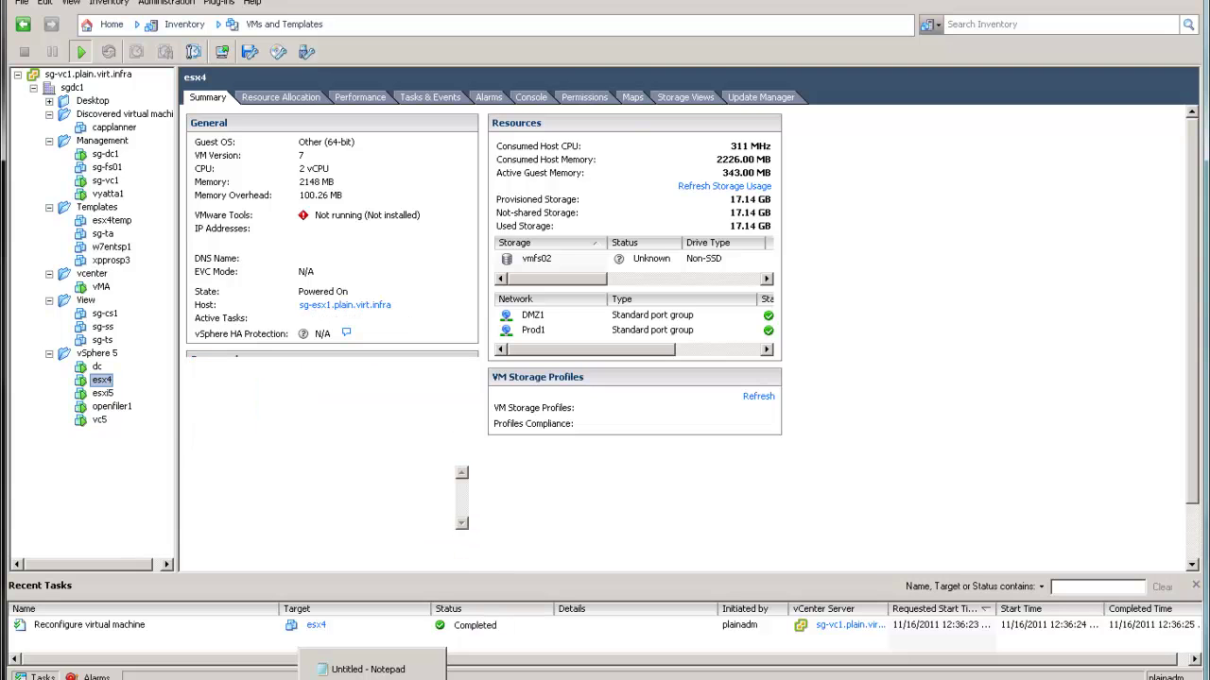
Bring up the ping window and the 172.16.30.64 Remote Desktop session together to monitor xp1's connectivity
click(289, 679)
click(331, 679)
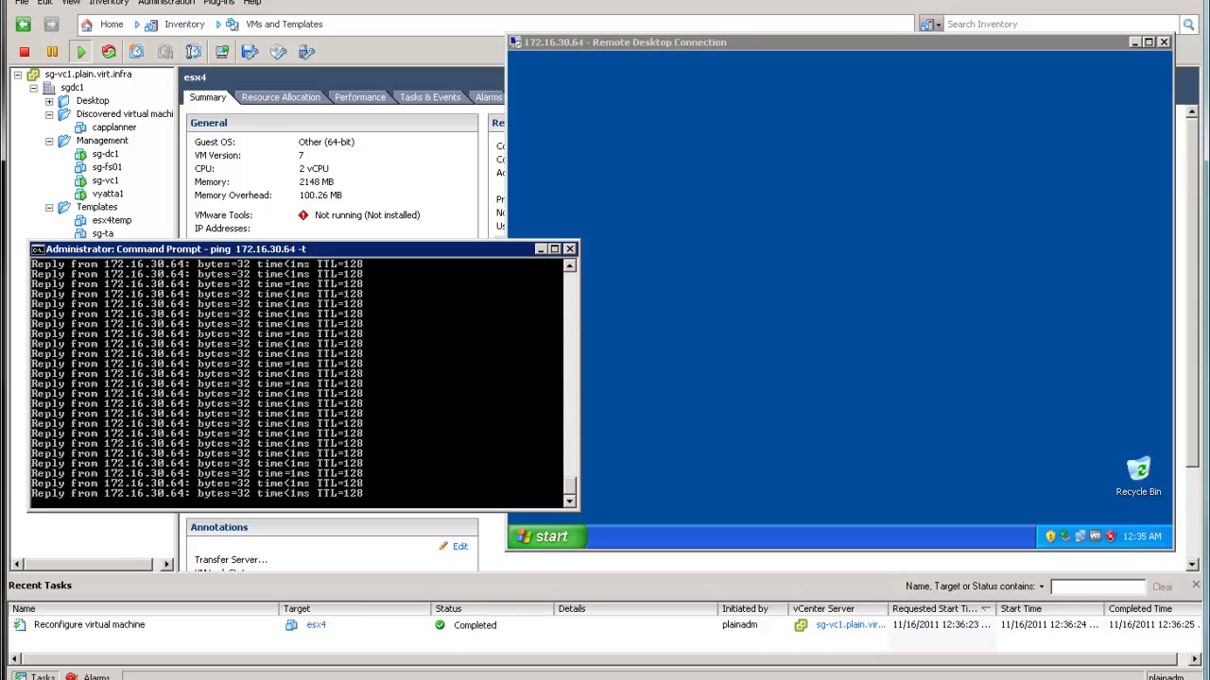
click(764, 502)
click(543, 558)
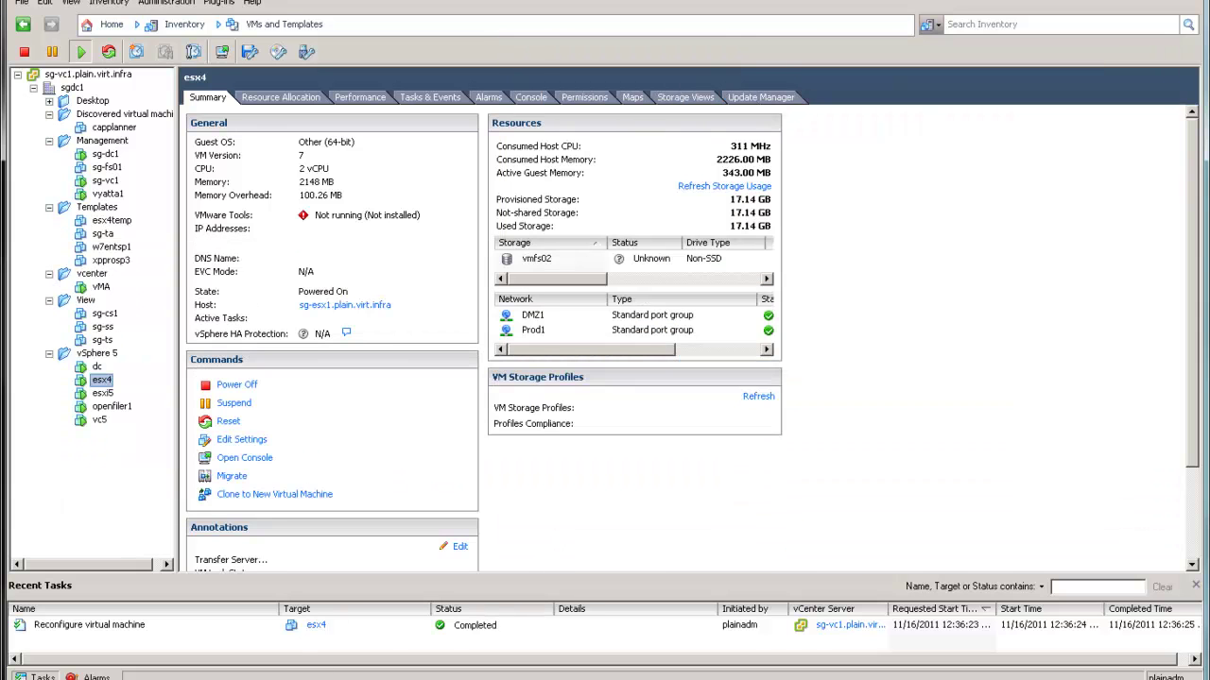
key(alt+Tab)
key(alt+Tab)
click(740, 399)
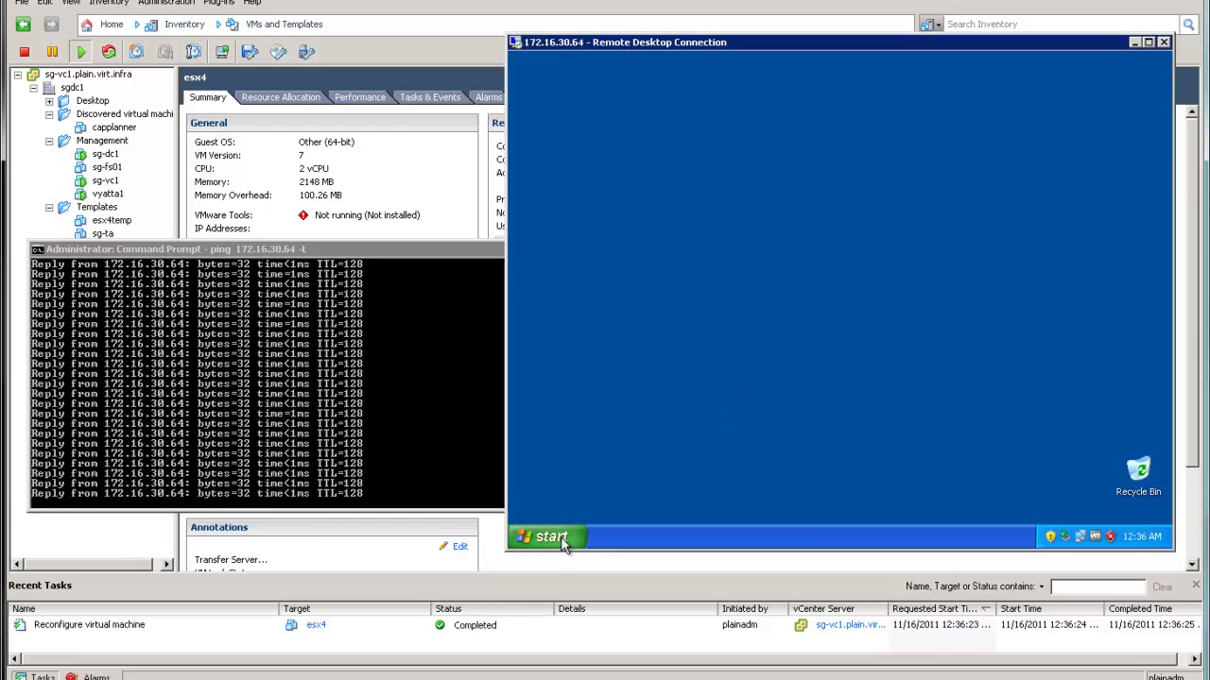
Test the responsiveness of the xp1 remote session by opening My Documents, selecting its folders and reopening the Start menu
click(551, 536)
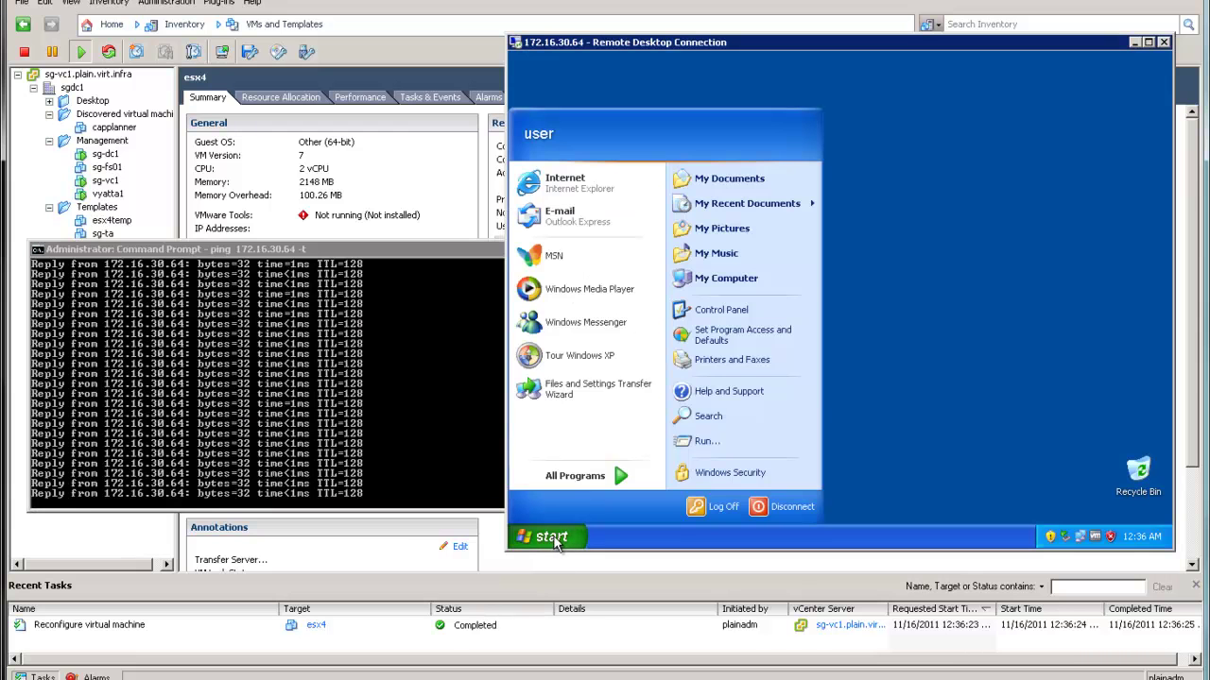
click(715, 180)
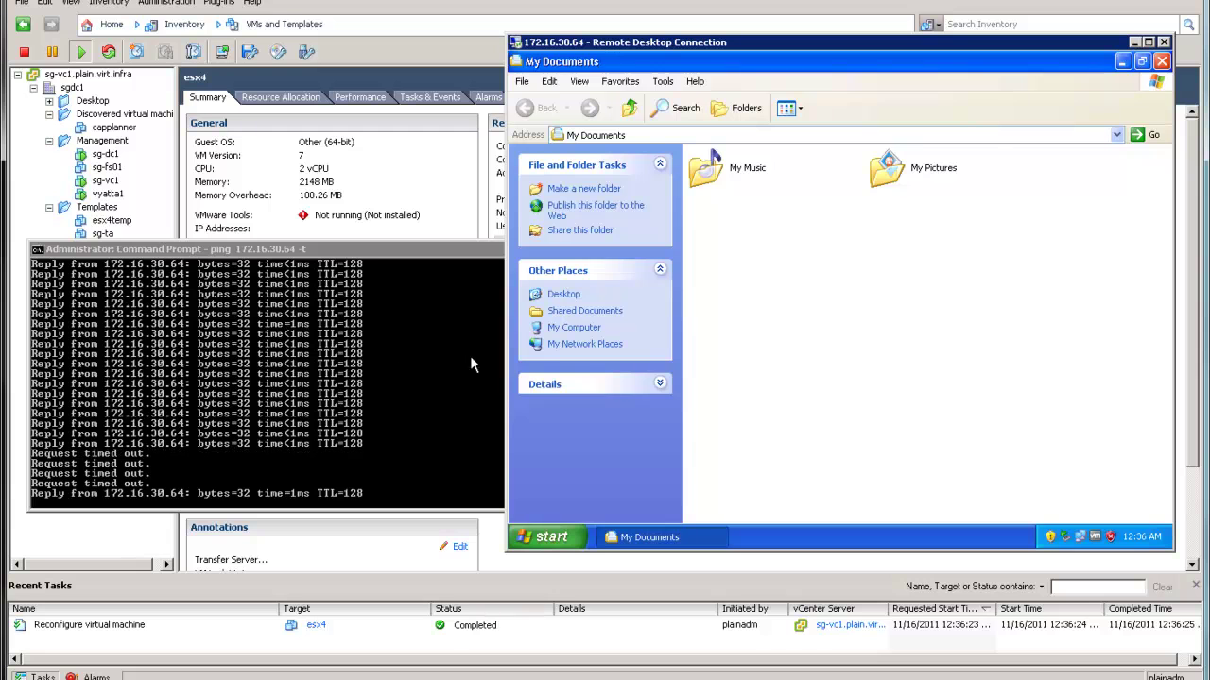
click(720, 168)
click(933, 175)
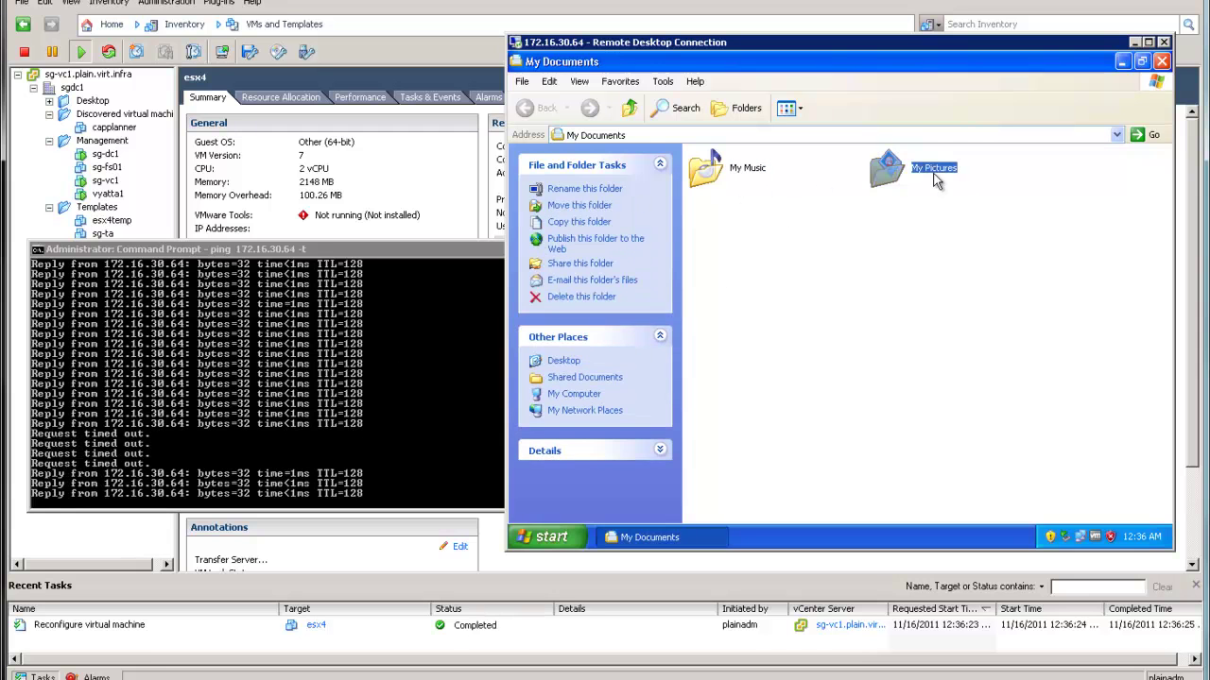
click(568, 536)
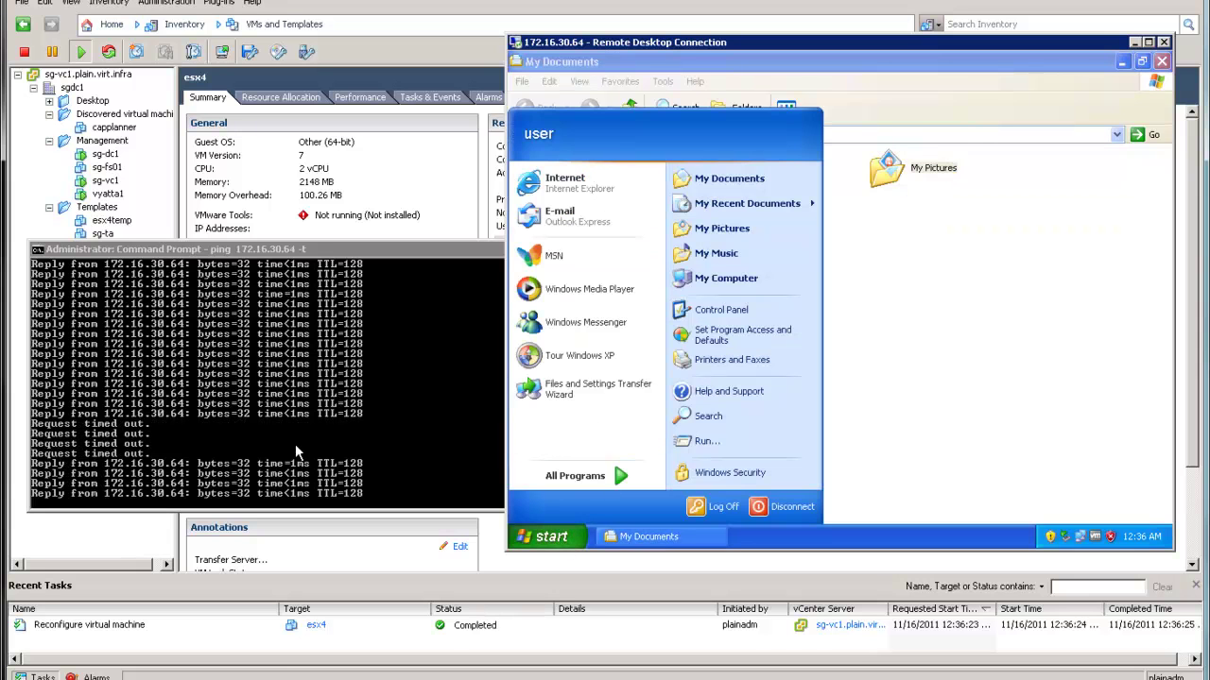
click(365, 178)
Switch to the WIN-KIU5PU0TD0T vSphere Client and check the datastores and triggered alarms of host 172.16.40.11
mouse_move(222, 679)
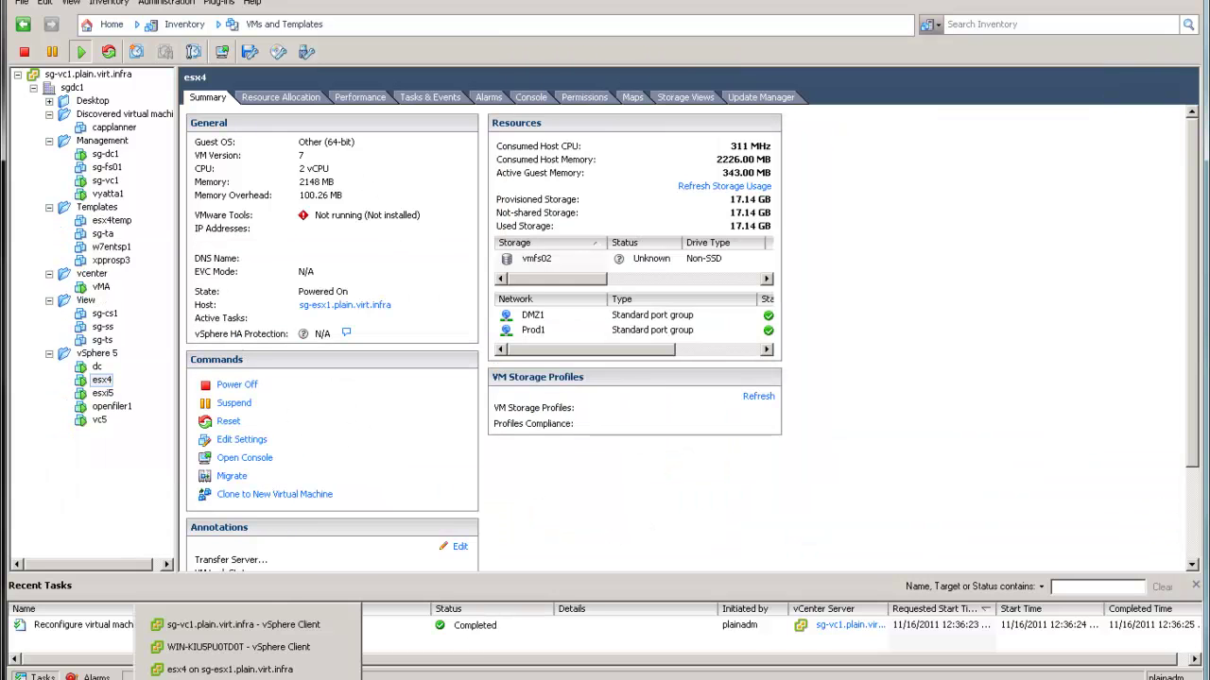
click(219, 648)
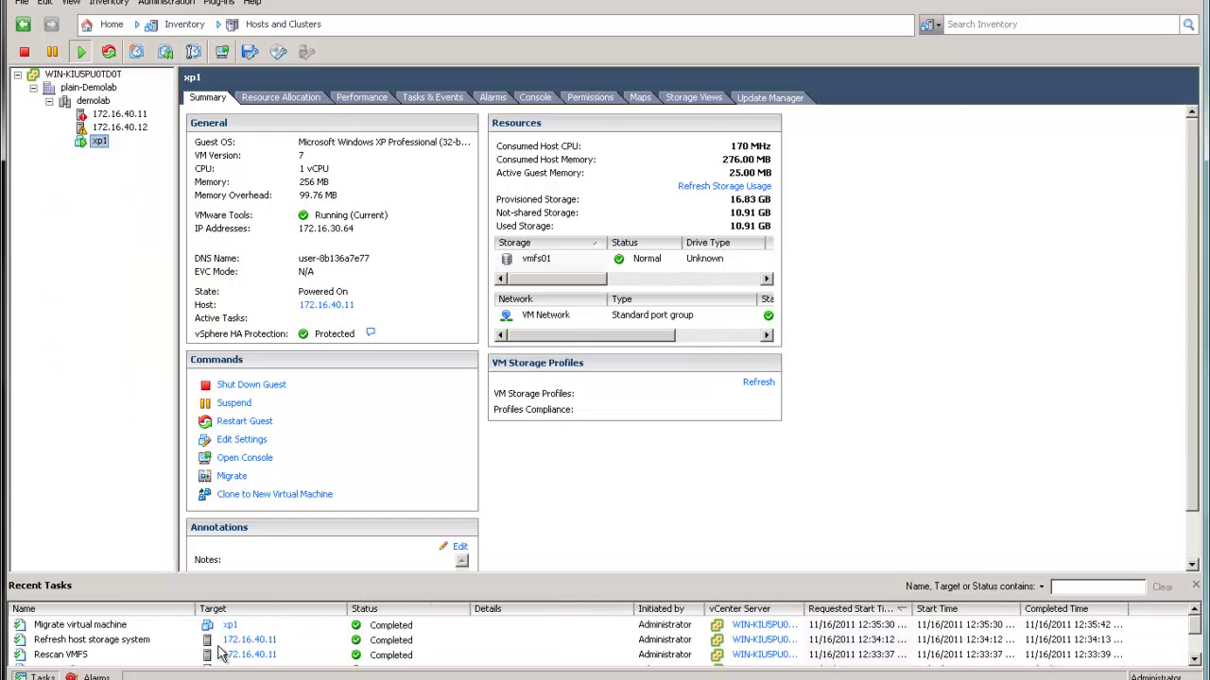
click(121, 113)
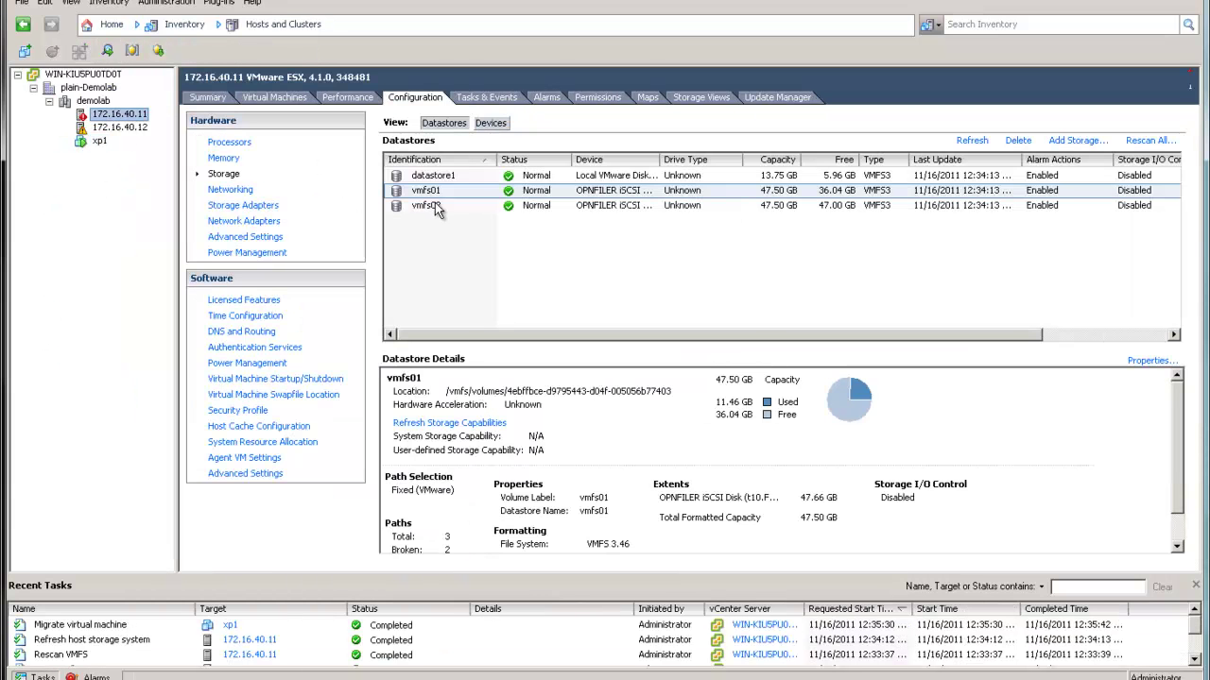
click(545, 97)
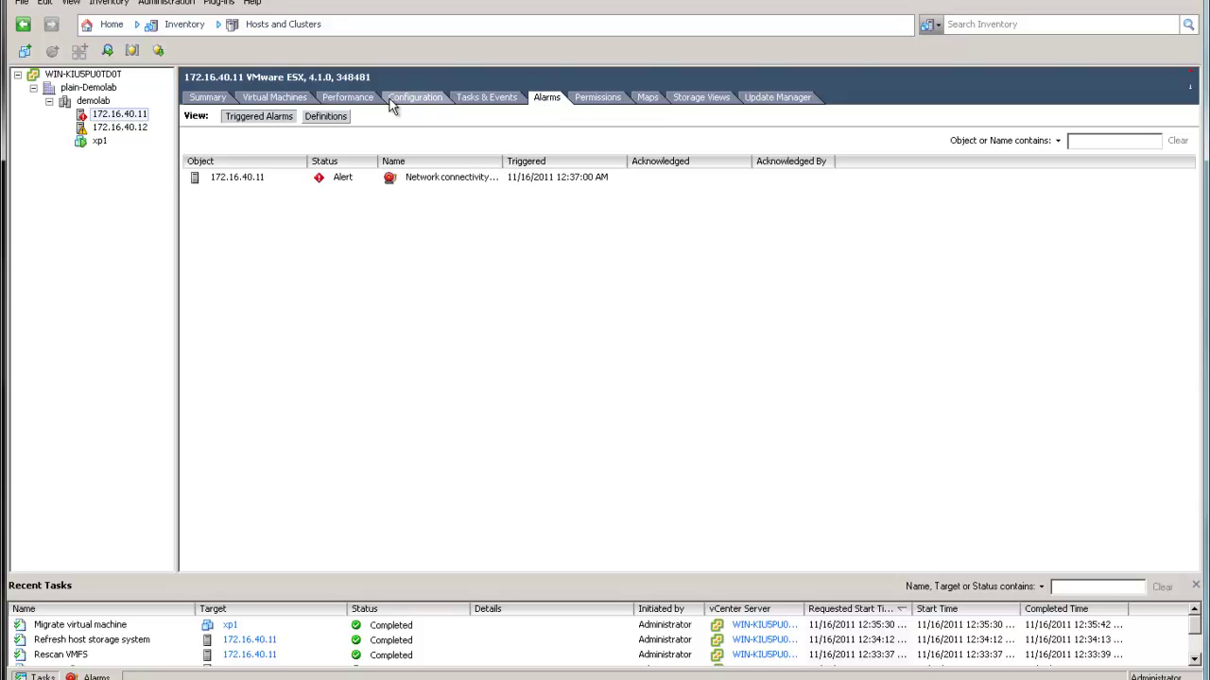
Examine the status and preferred path of the vmfs01 datastore on host 172.16.40.11 in Manage Paths
click(414, 97)
click(437, 192)
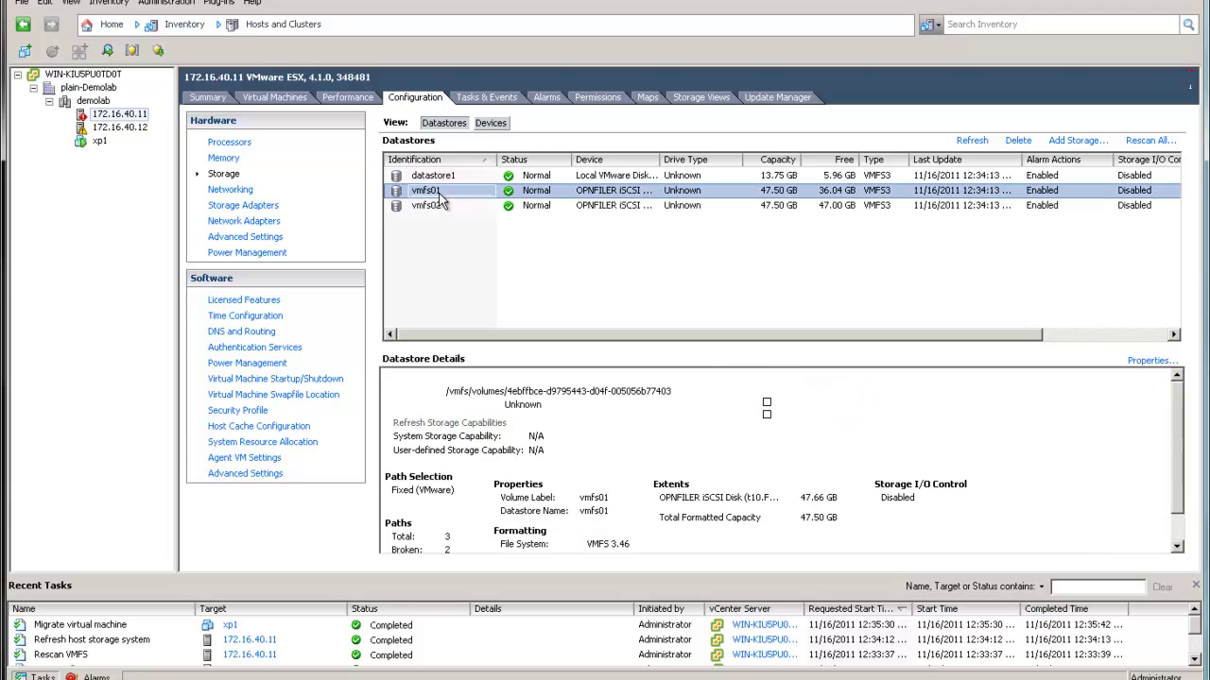
click(1151, 361)
click(832, 498)
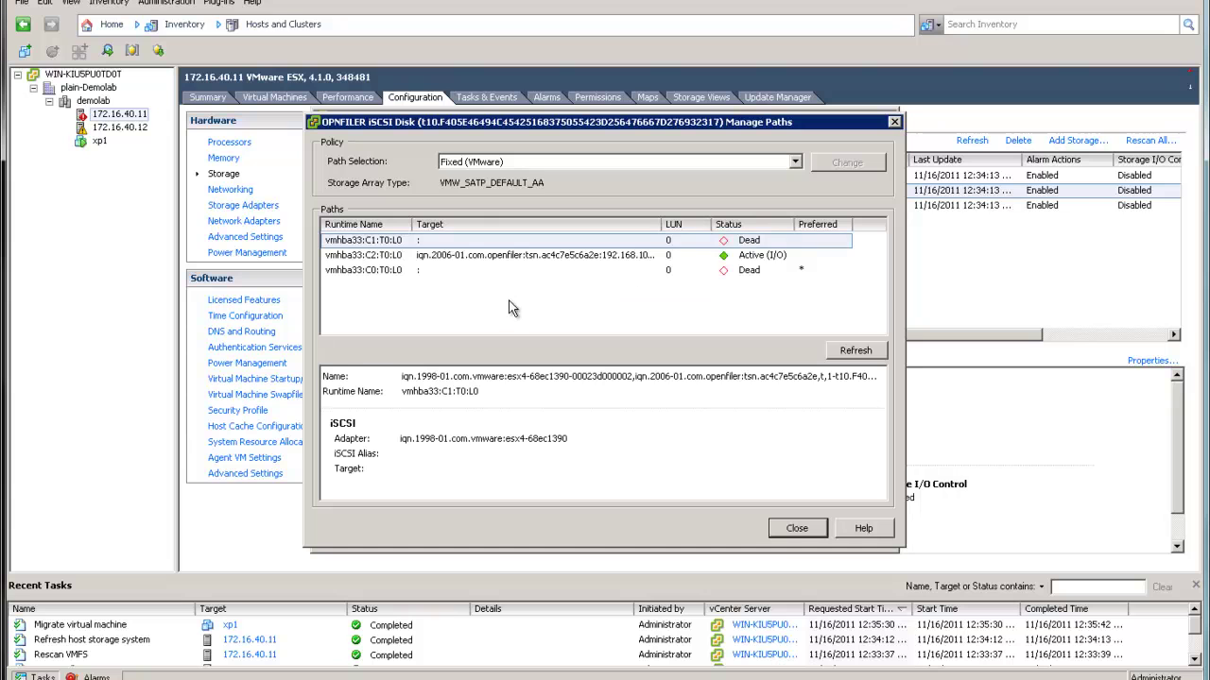
click(394, 270)
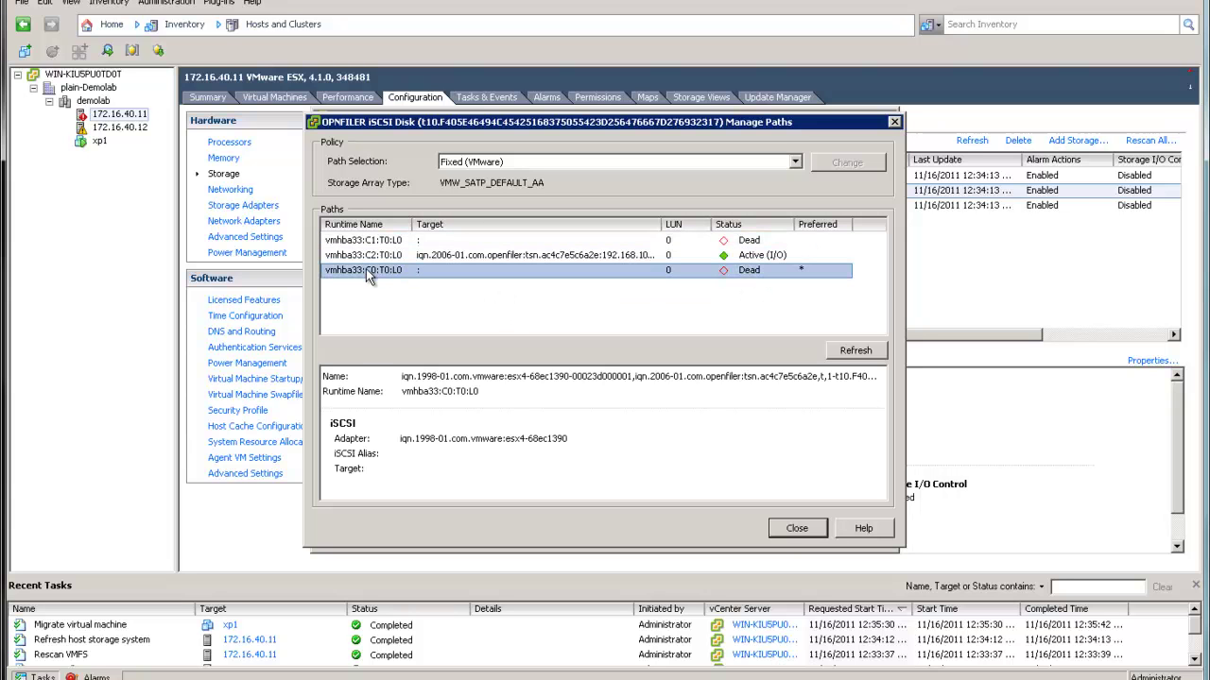
click(681, 256)
click(797, 529)
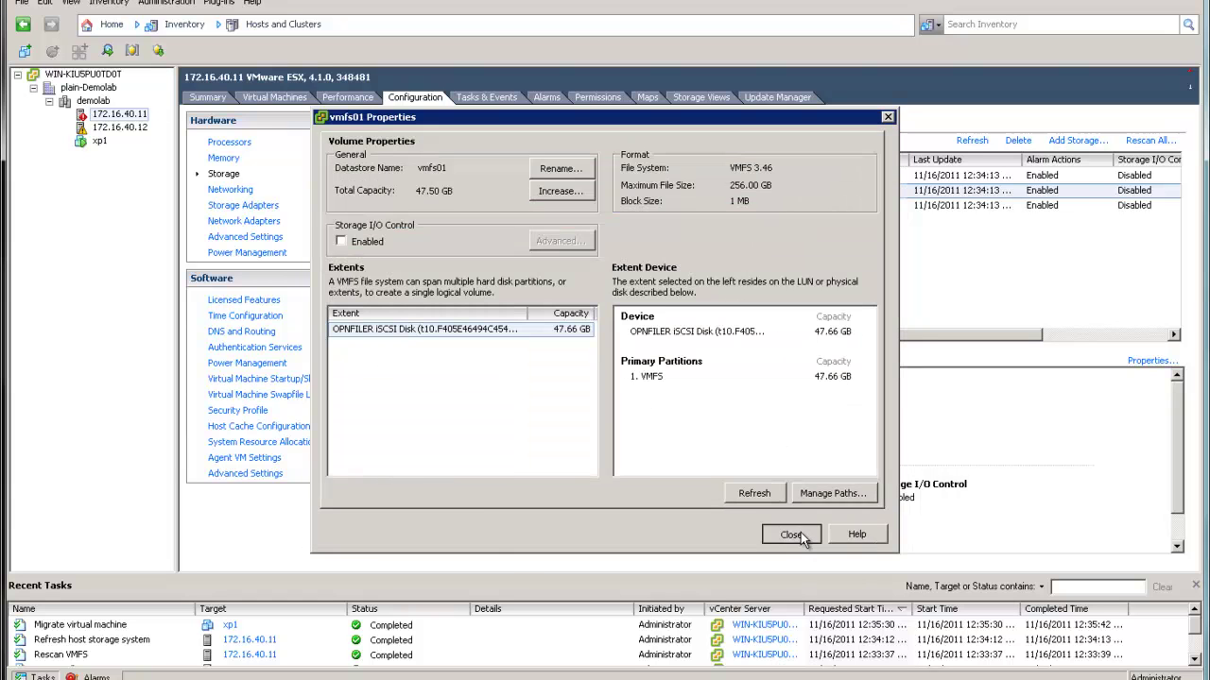
click(791, 535)
Examine the status and preferred path of the vmfs02 datastore in Manage Paths
click(685, 205)
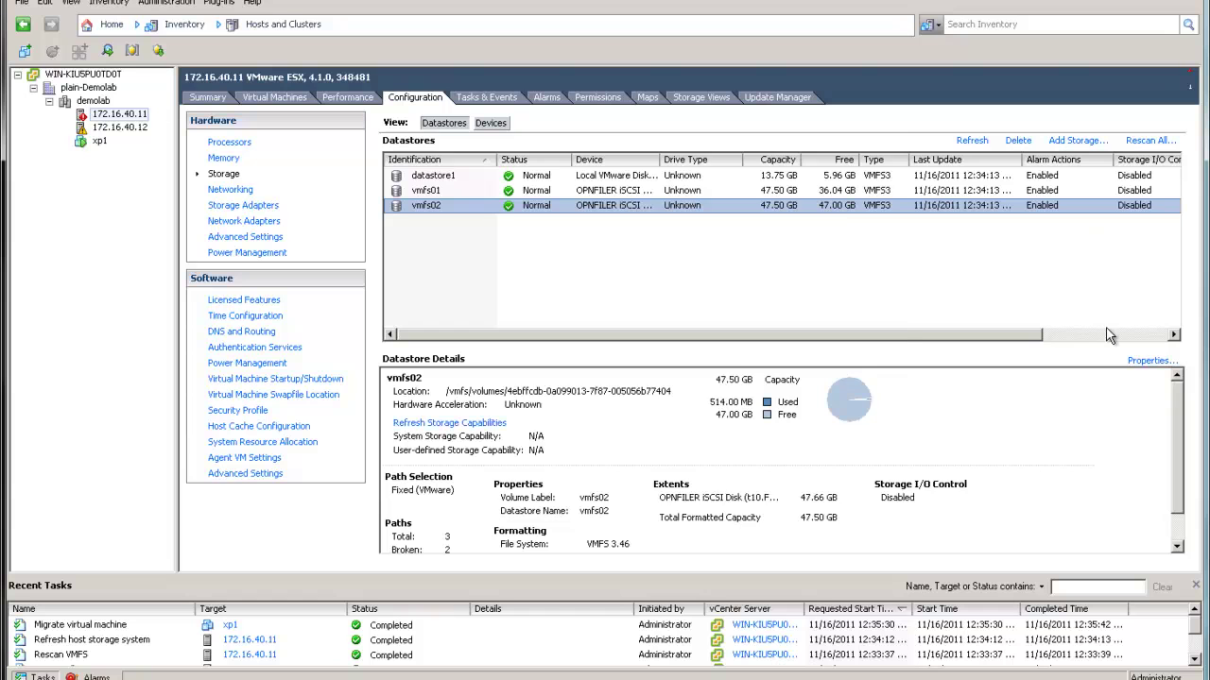
click(1137, 361)
click(822, 495)
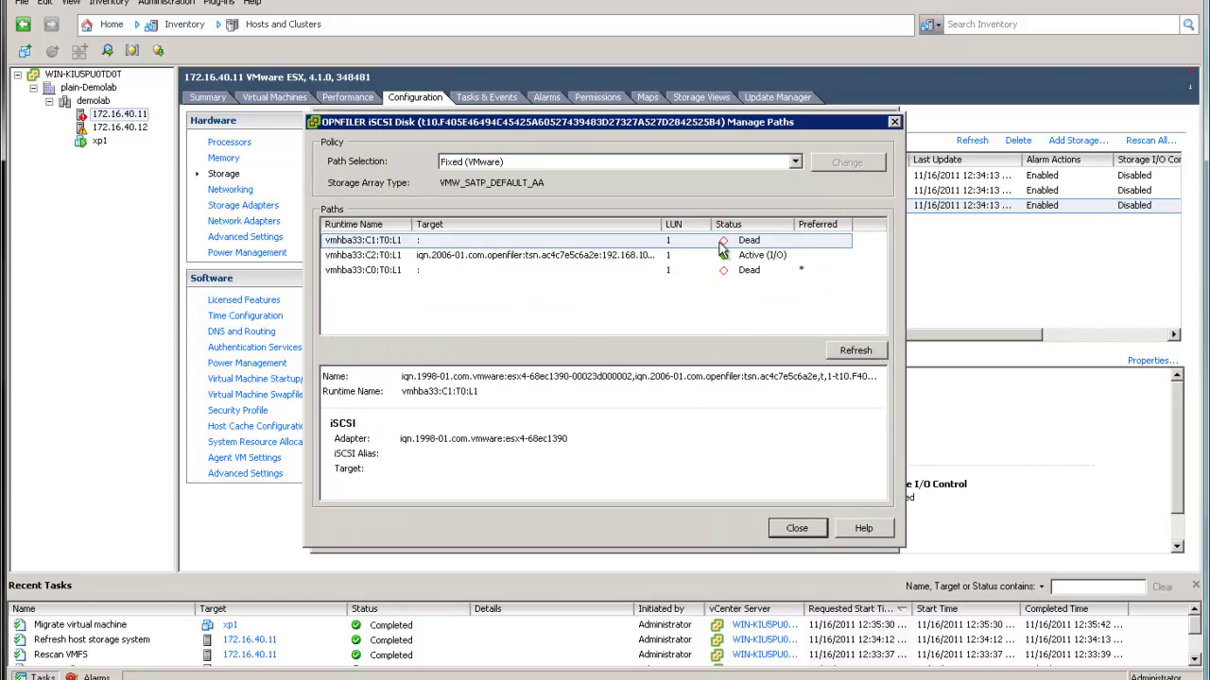
click(723, 269)
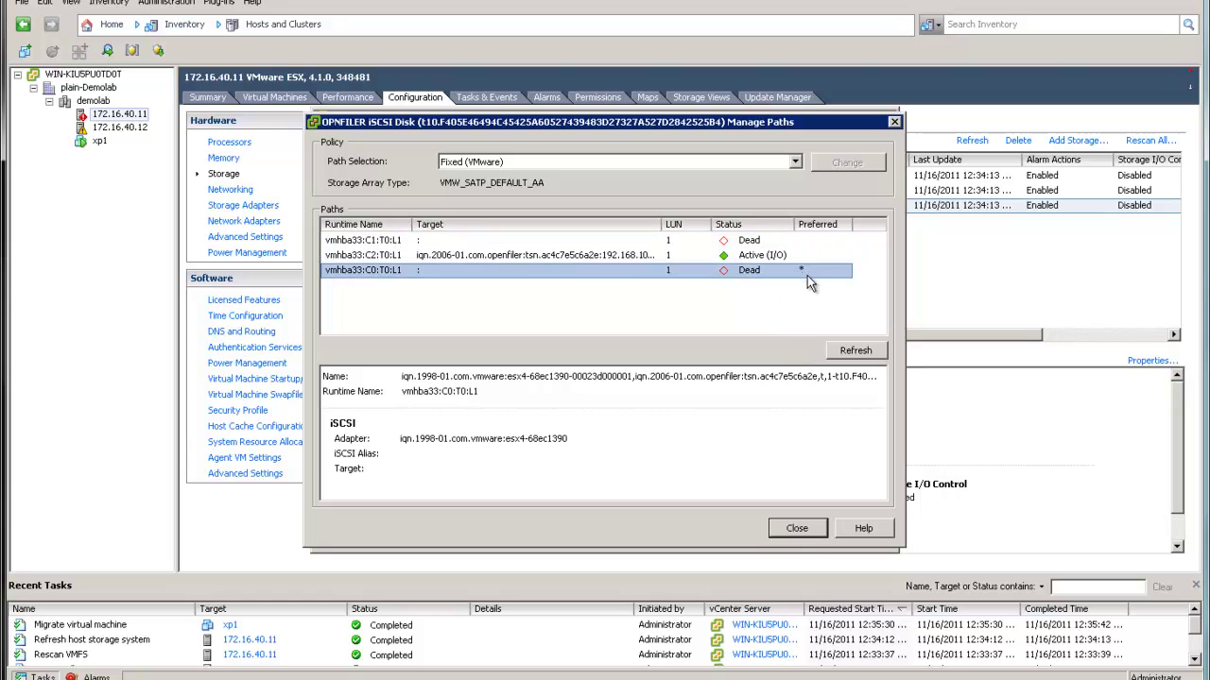
click(797, 528)
click(797, 532)
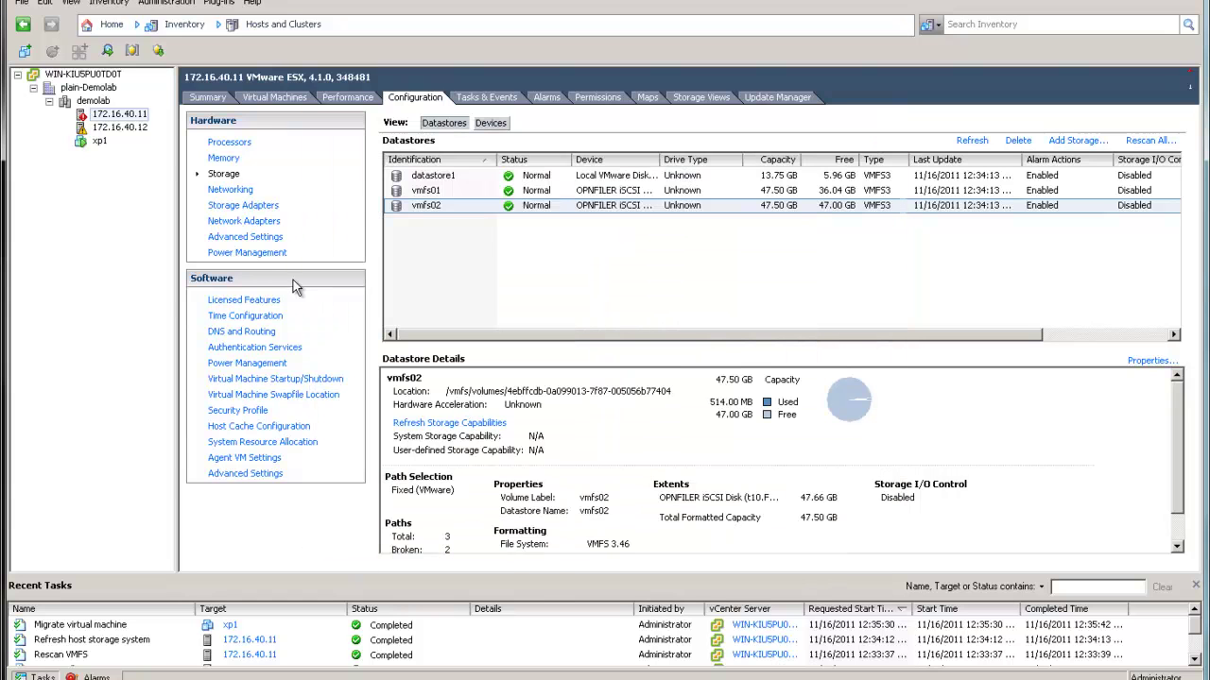
Review the status of all paths on the vmhba33 iSCSI software adapter and select vmhba33:C2:T0:L1
click(243, 206)
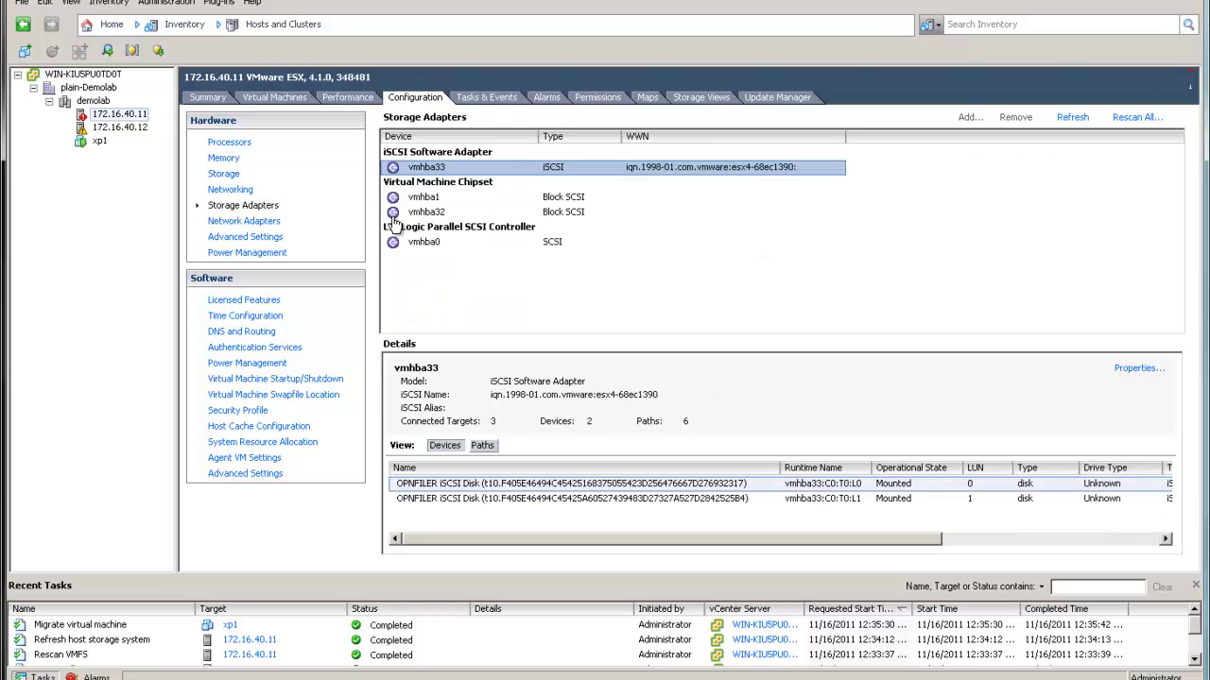
click(485, 445)
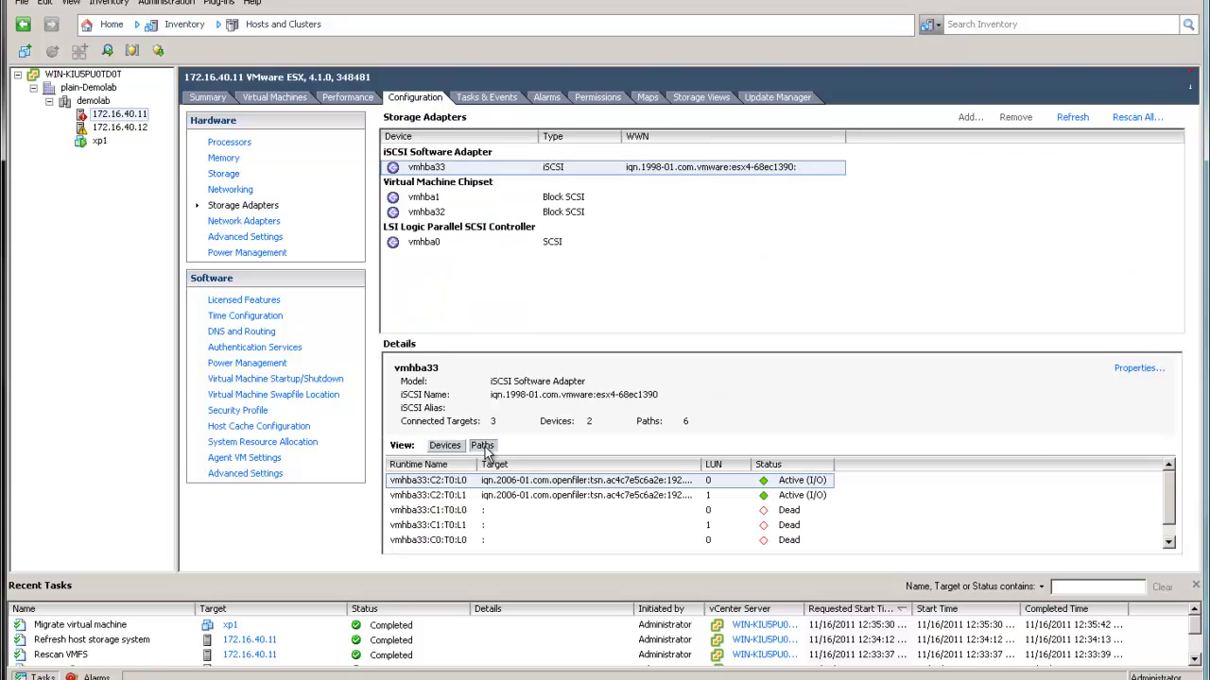
scroll(1172, 530, down, 1)
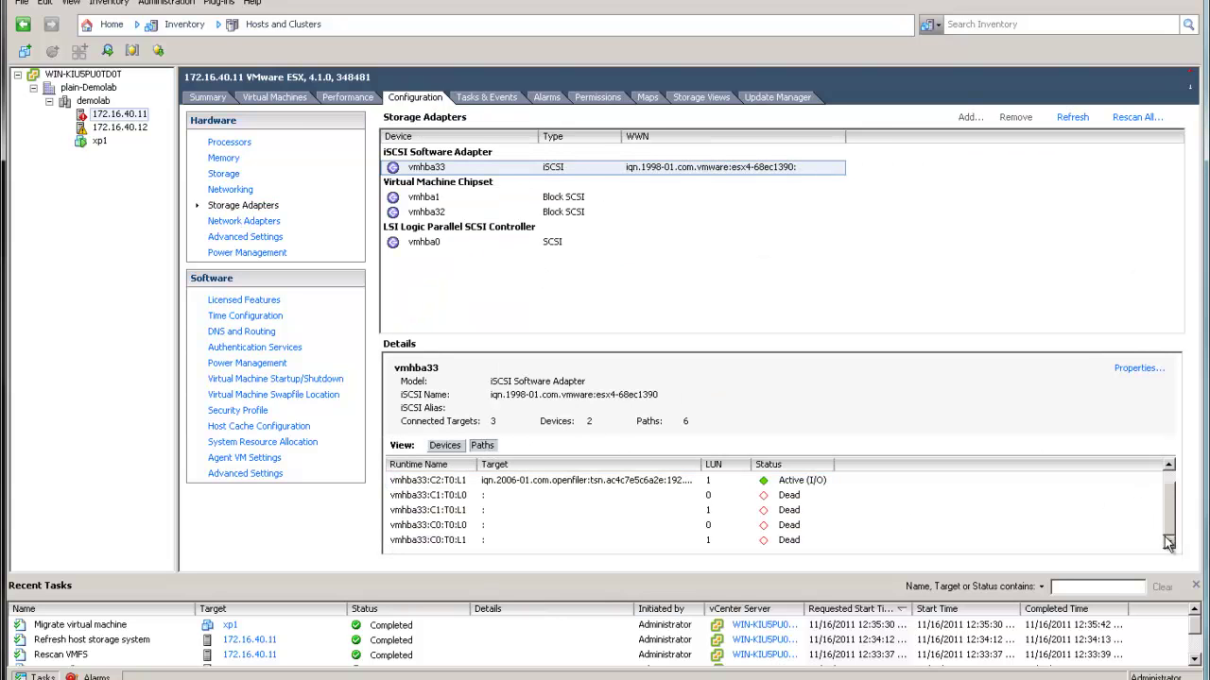
scroll(1170, 511, up, 1)
click(794, 496)
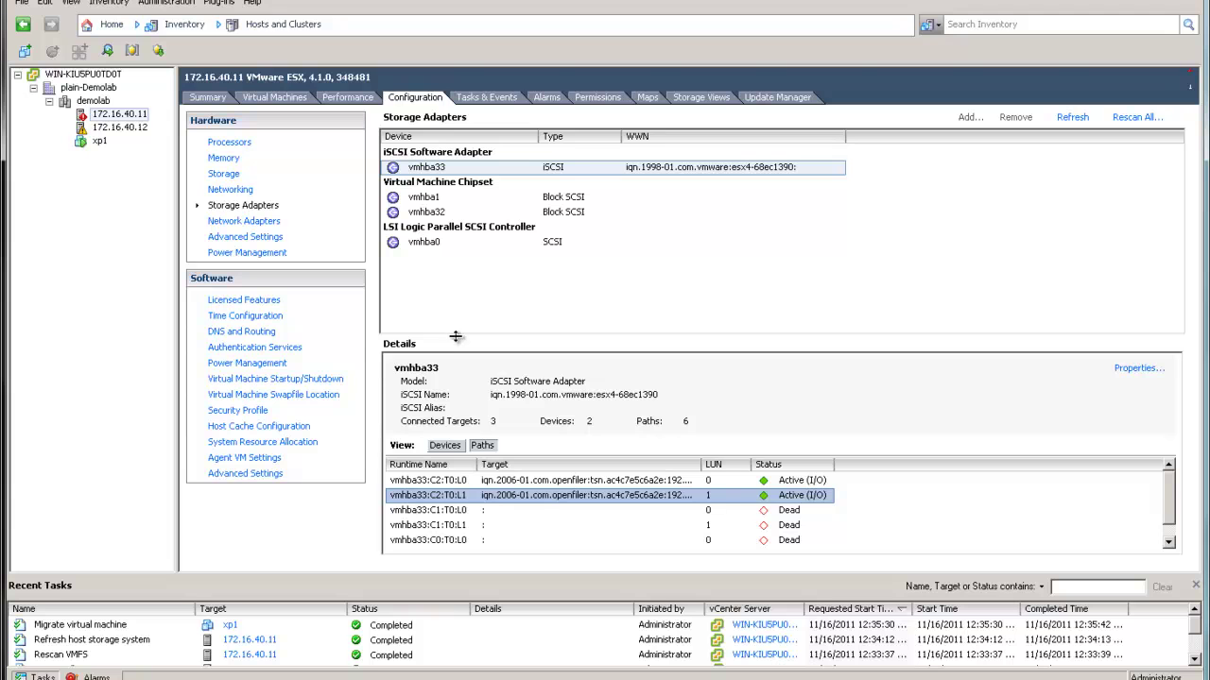
Switch to the sg-vc1.plain.virt.infra vSphere Client and reconnect Network adapter 2 in the settings of virtual machine esx4
click(237, 679)
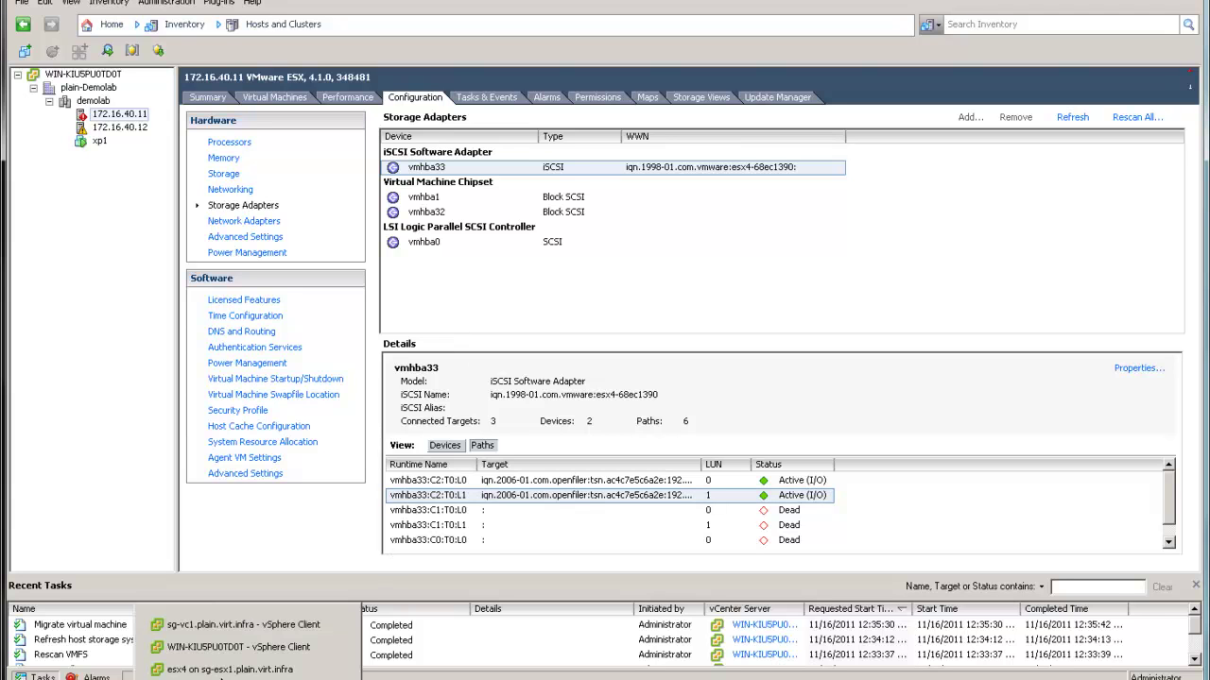
click(210, 628)
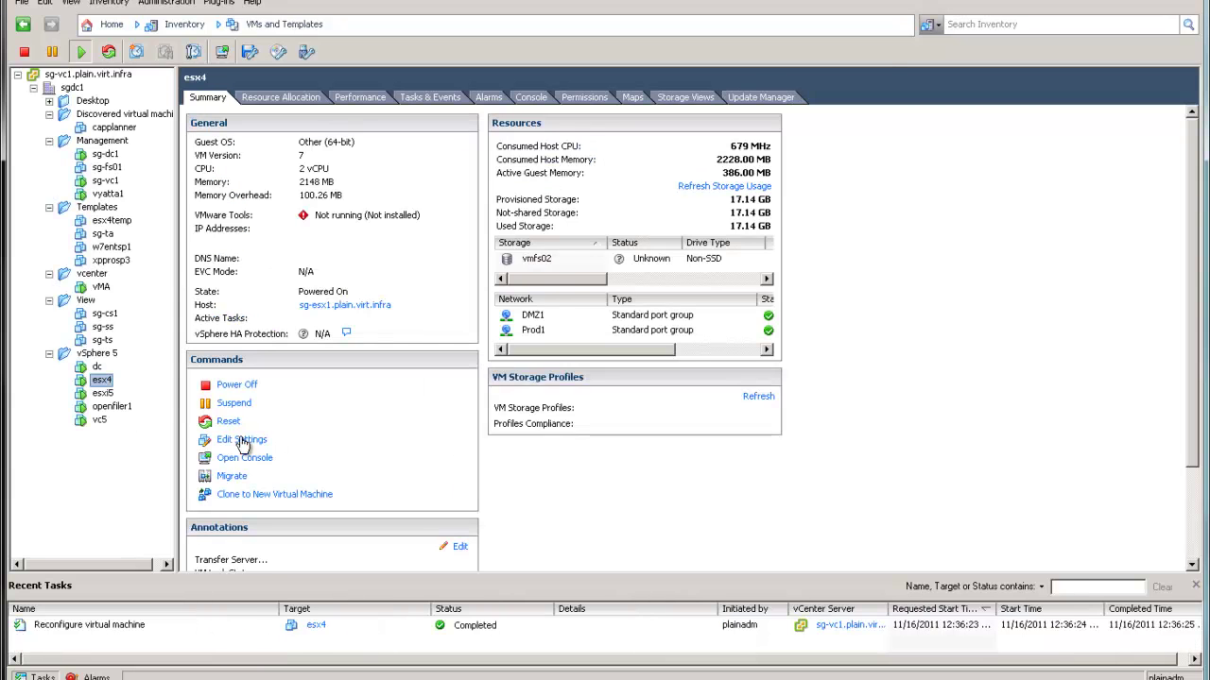
click(242, 441)
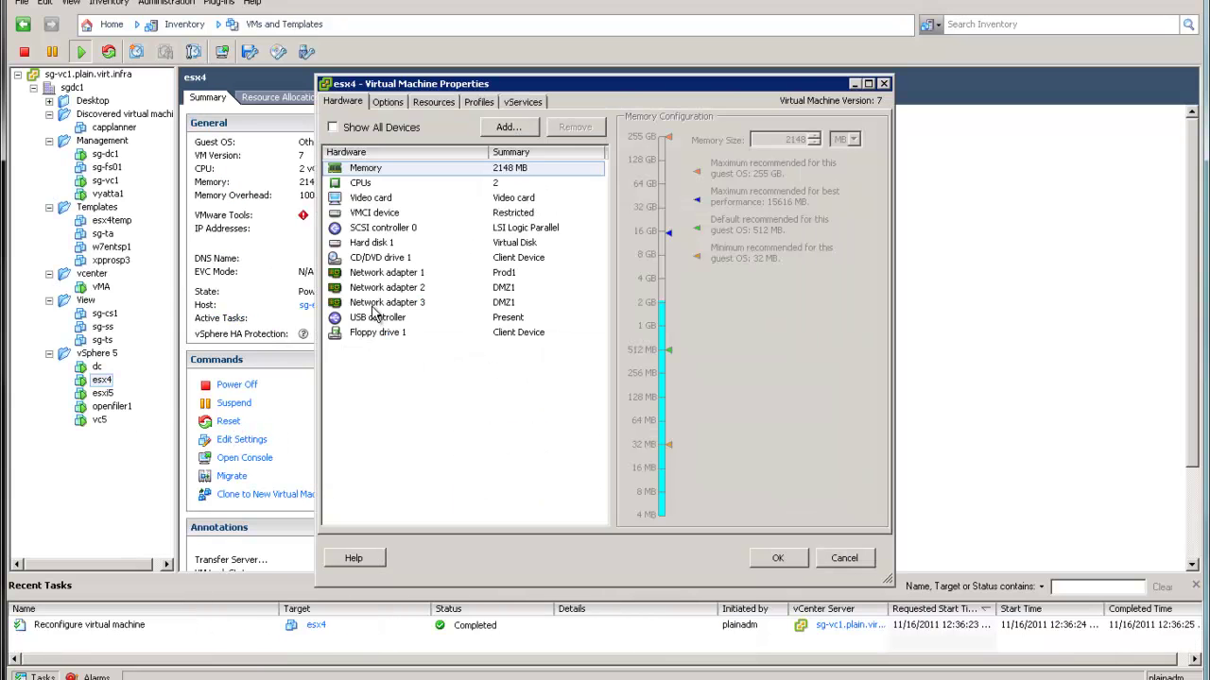
click(377, 303)
click(379, 290)
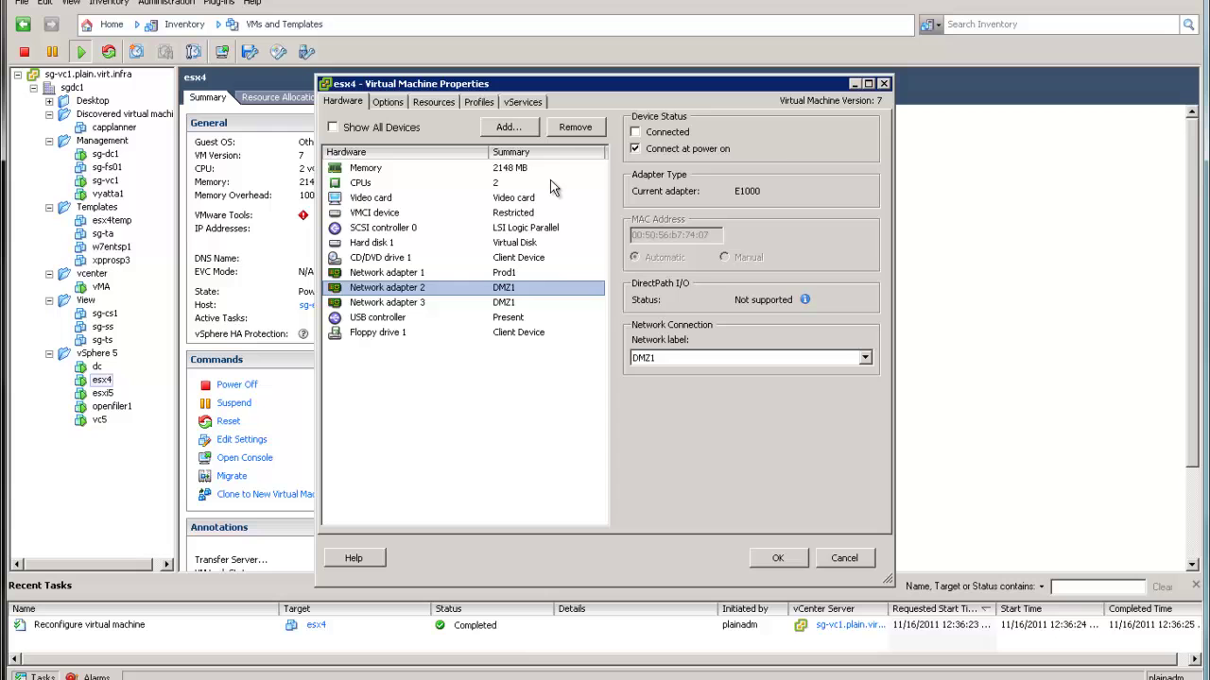
click(665, 131)
click(778, 559)
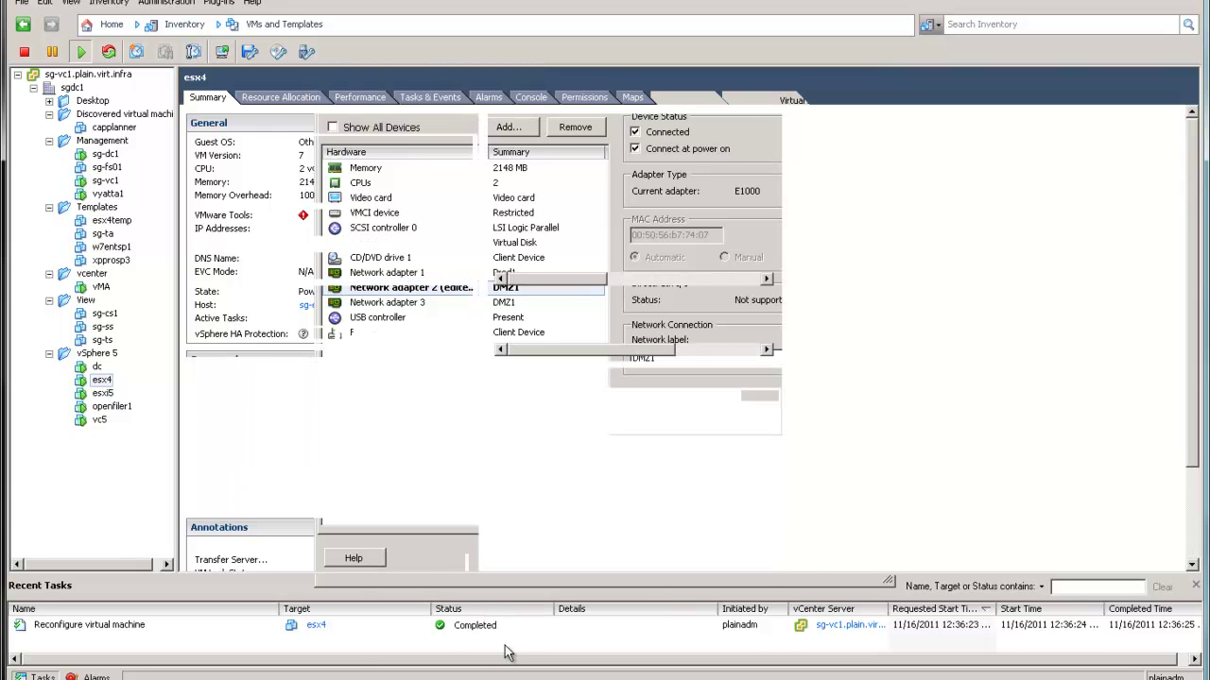
Switch back to the WIN-KIU5PU0TD0T vSphere Client and refresh the storage adapters of host 172.16.40.11
click(226, 677)
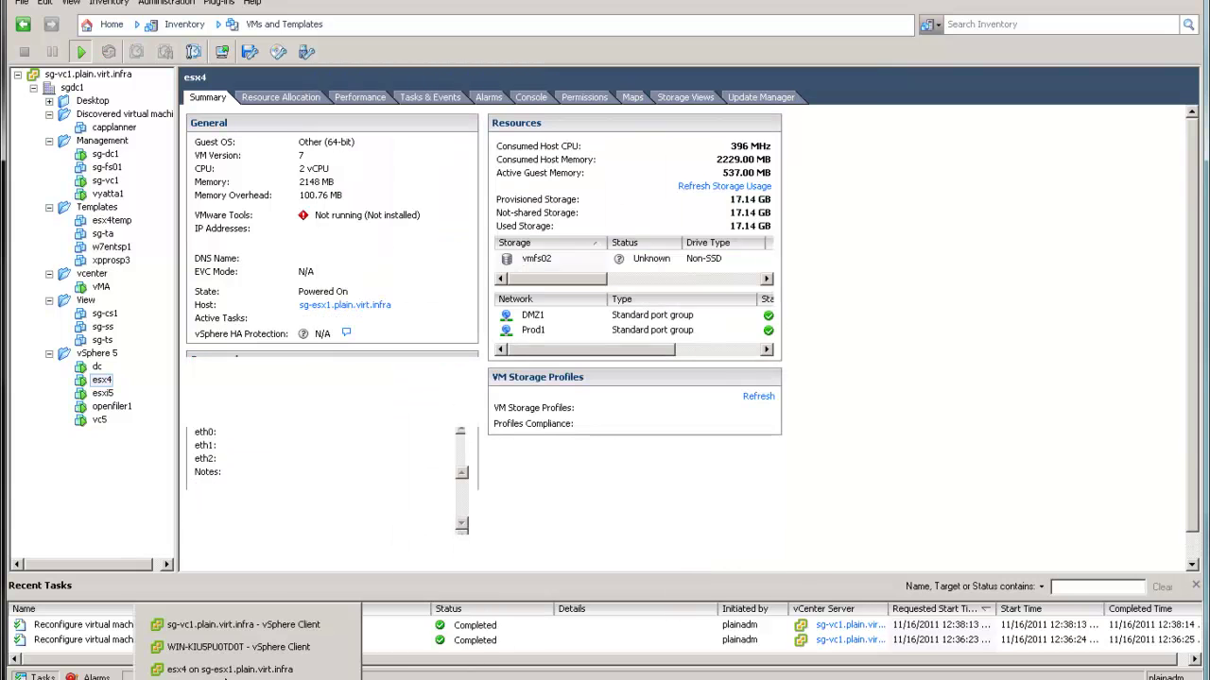
click(228, 669)
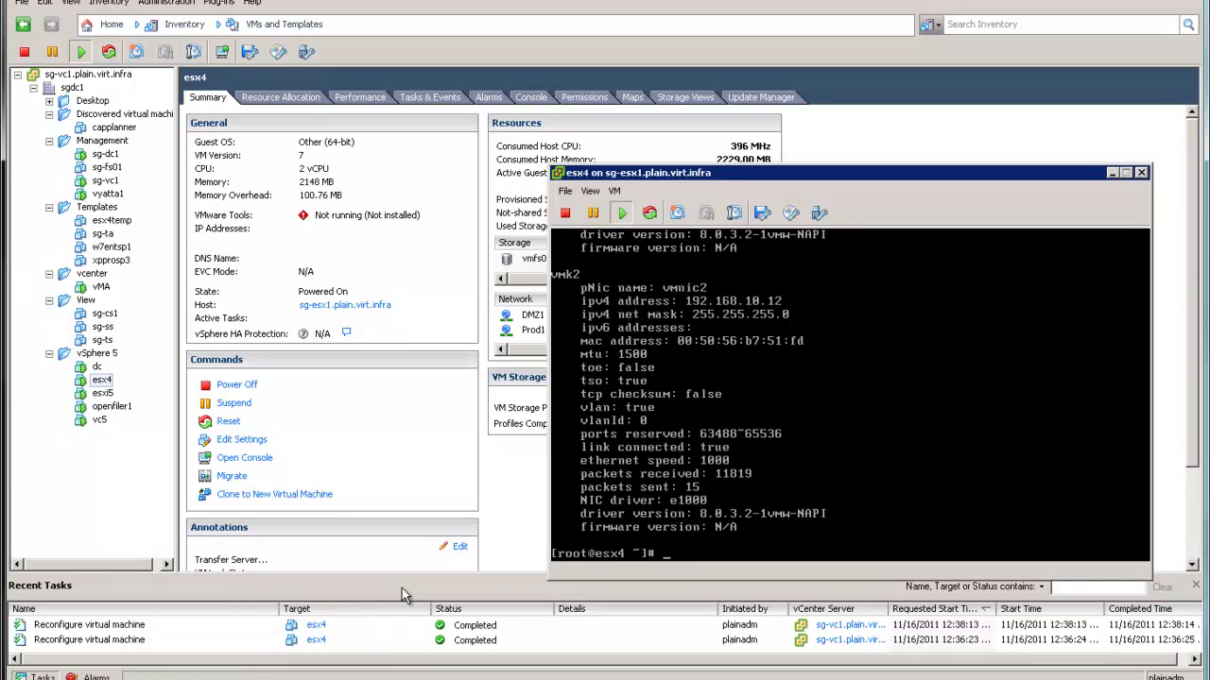
click(235, 677)
click(209, 651)
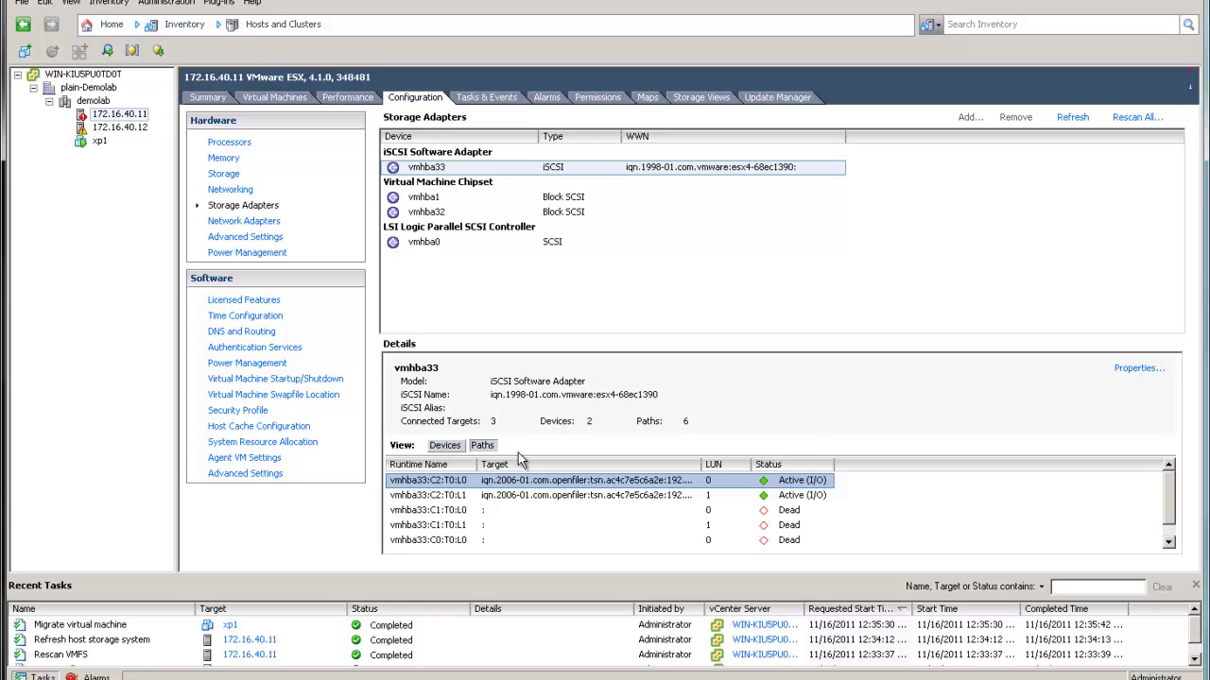
click(1071, 119)
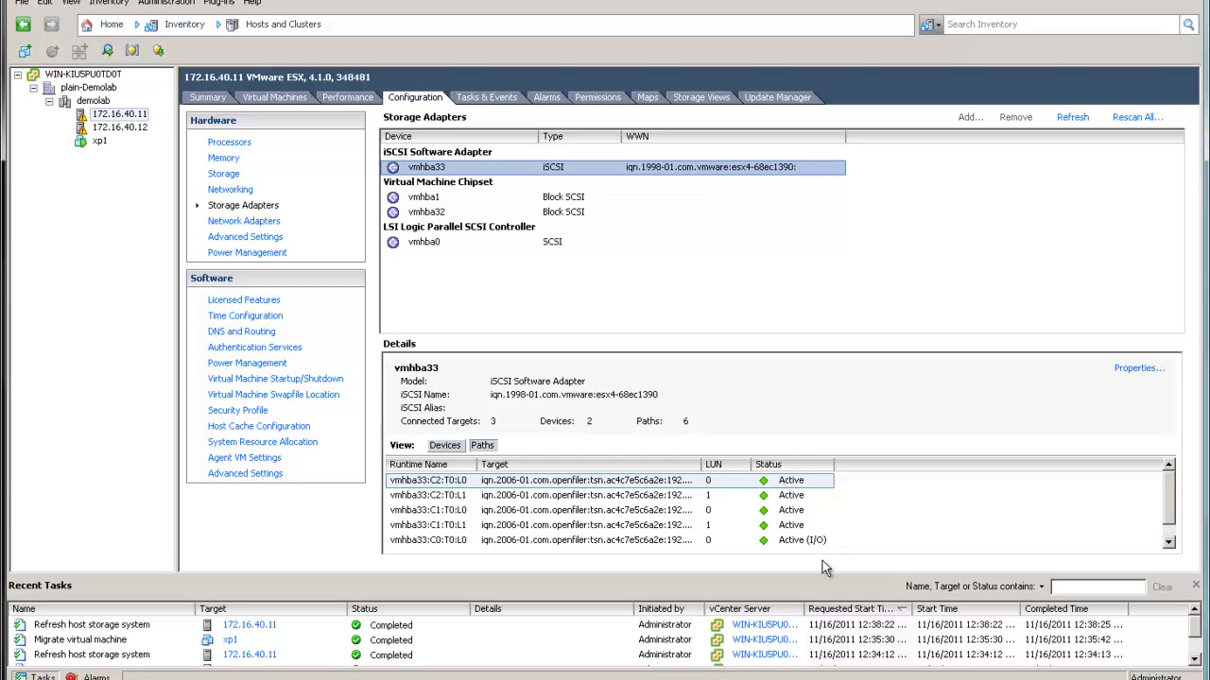
Check in the 172.16.30.64 Remote Desktop session that My Documents responds, and return to the vSphere Client to inspect path vmhba33:C0:T0:L0
key(alt+Tab)
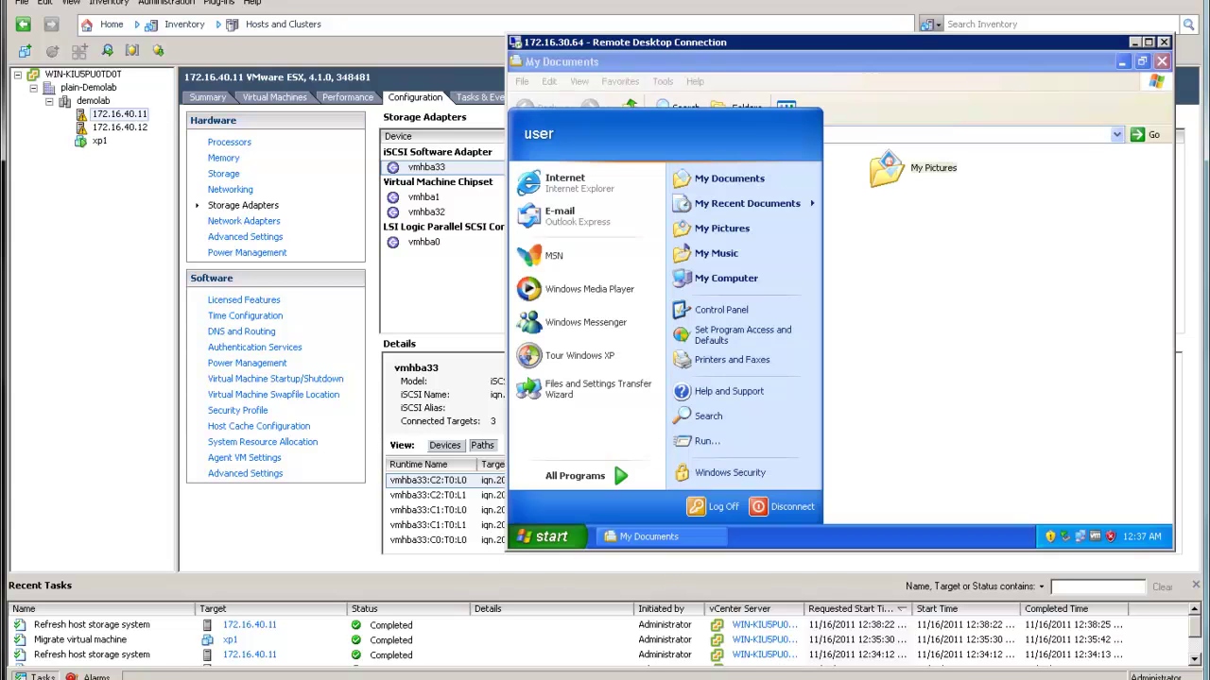
click(869, 318)
click(881, 167)
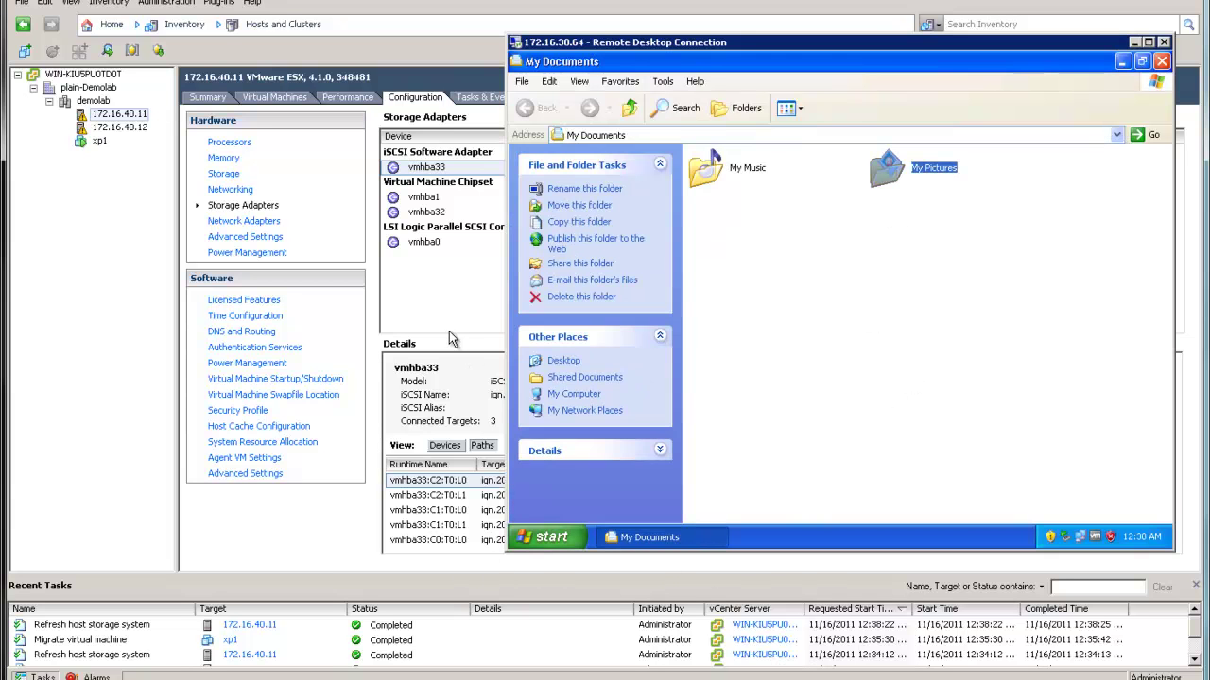
click(434, 538)
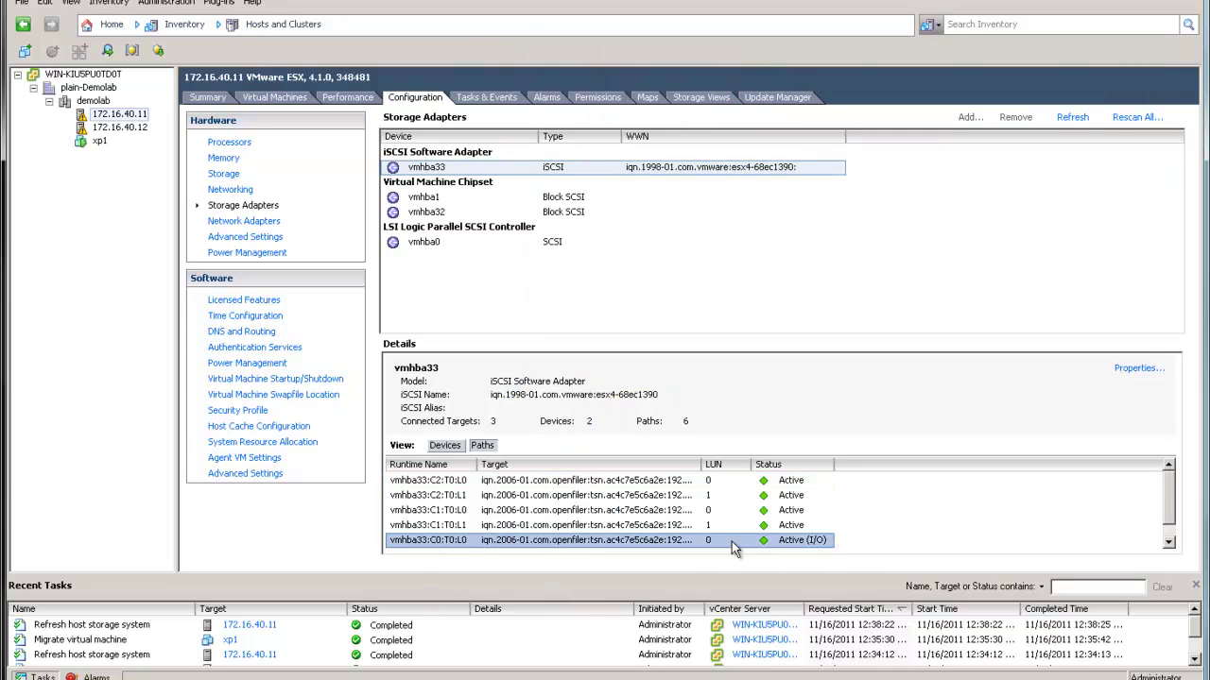